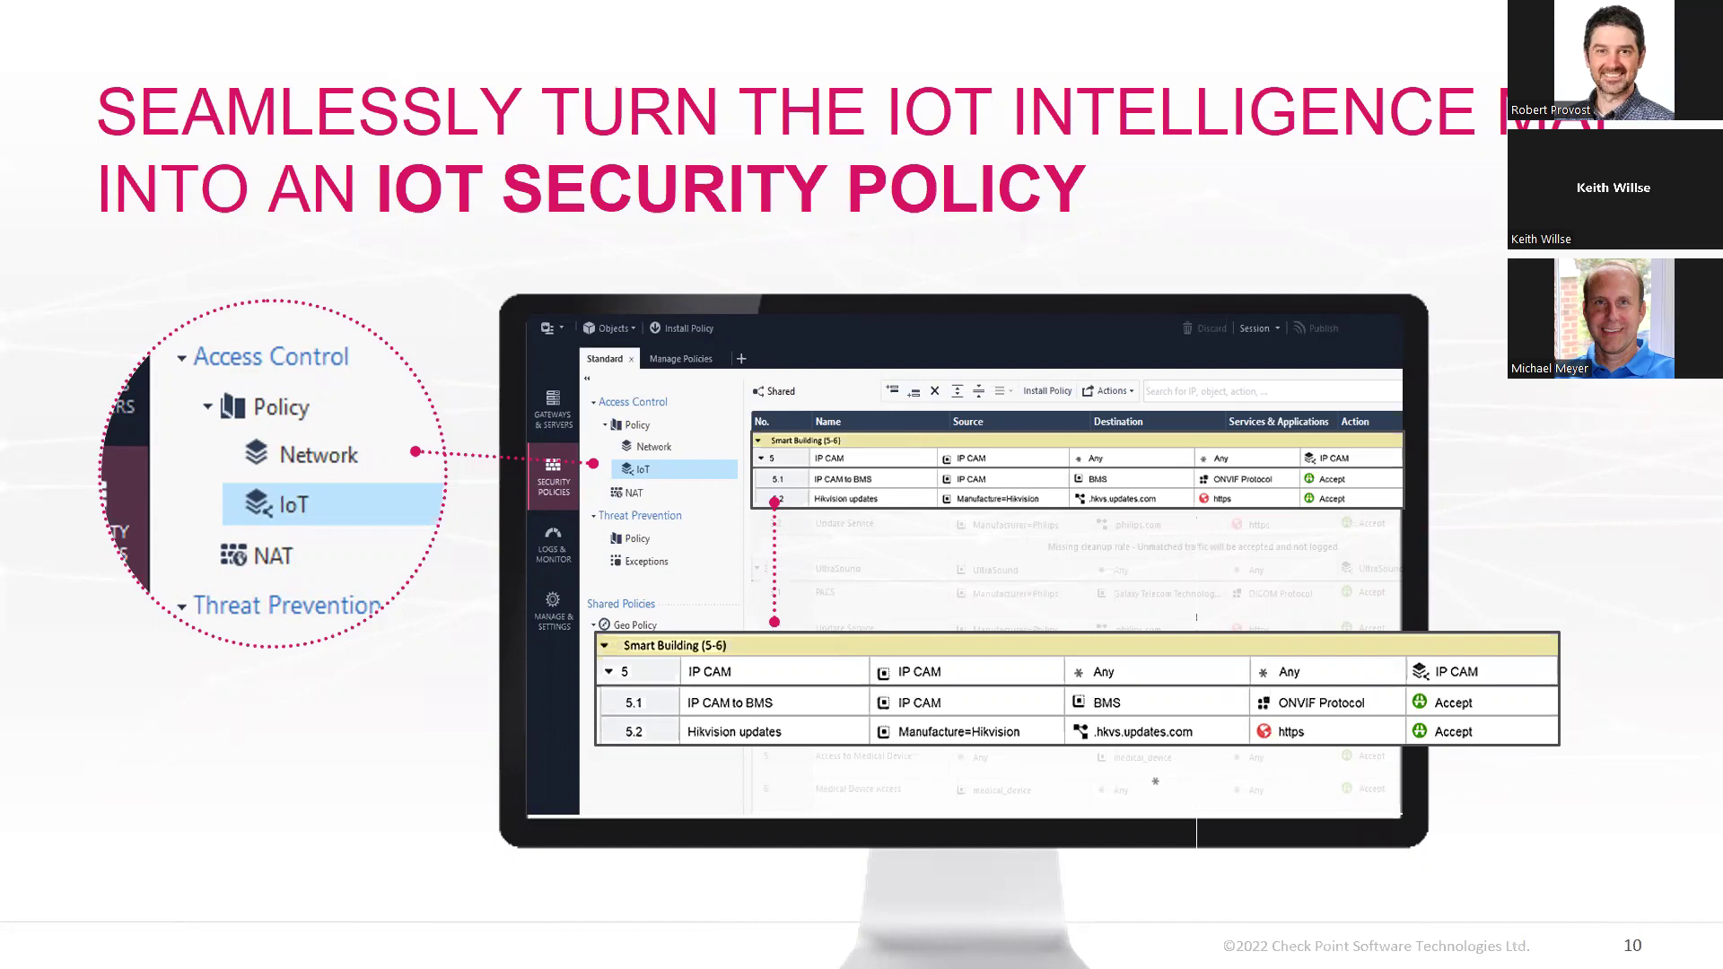
Advance the slideshow to slide 16, 'Example: Protect Hikvision DVR Devices' (CVE-2014-4880)
key(Right)
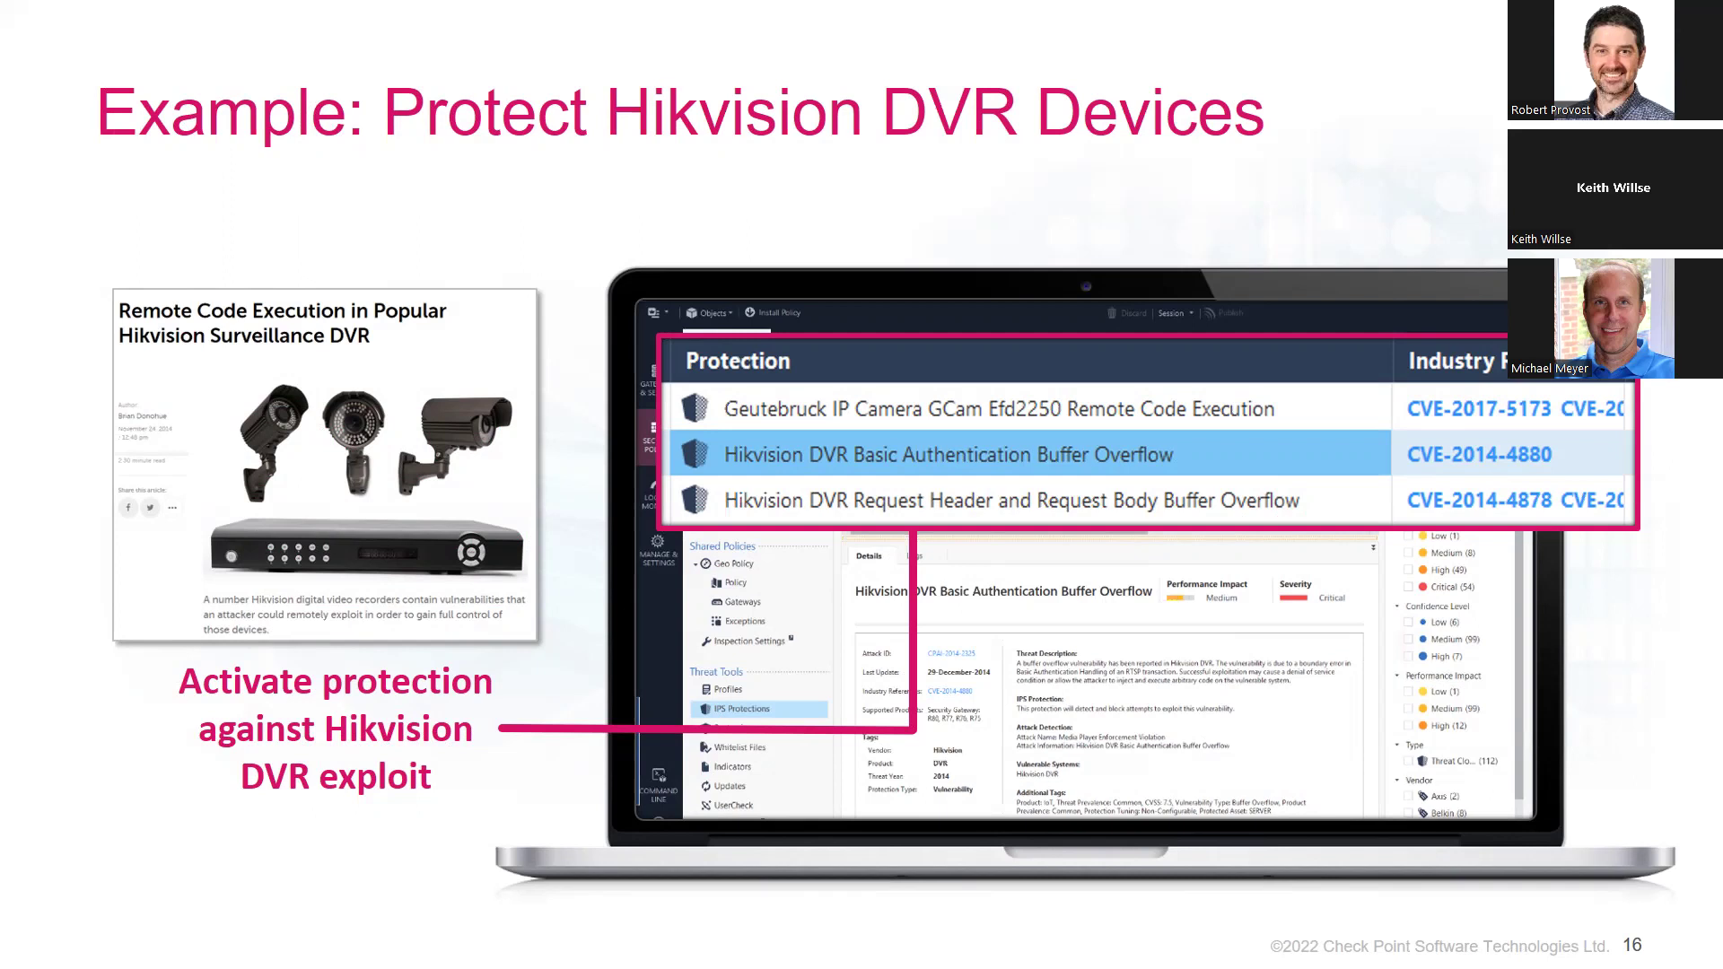
Advance past slide 17 and the IoT Security Checkup Service slide to 'THANK YOU'
key(Right)
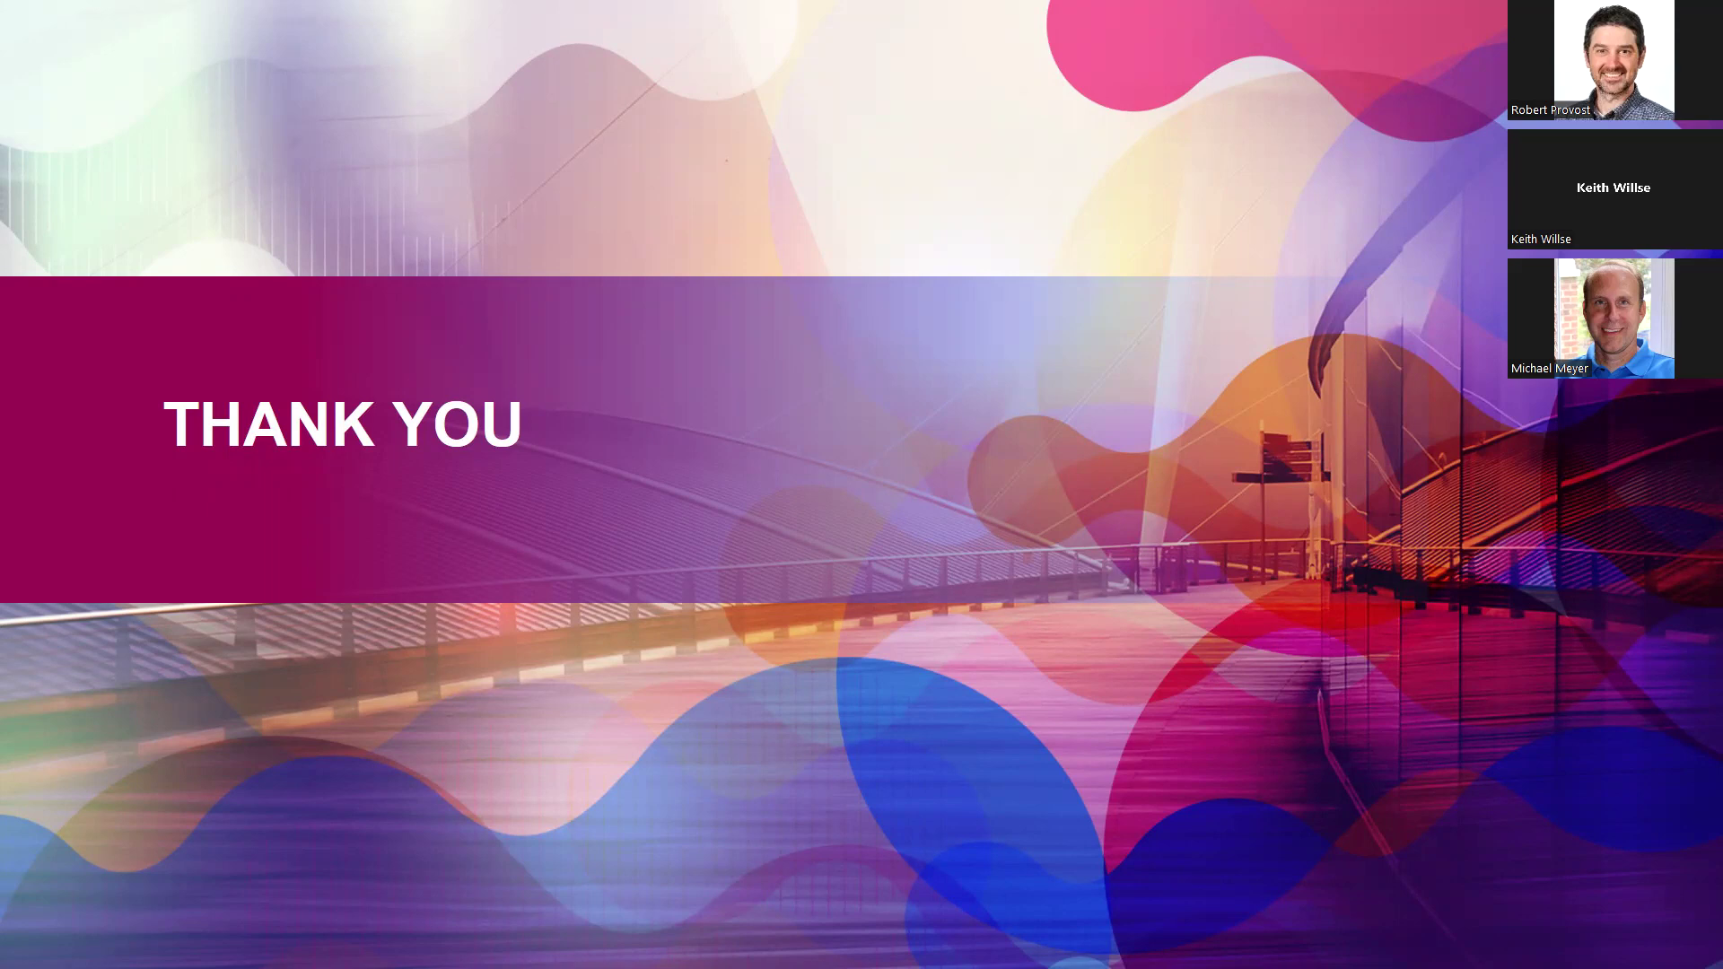
Switch from the slideshow to SmartConsole and maximize its window
key(alt+Tab)
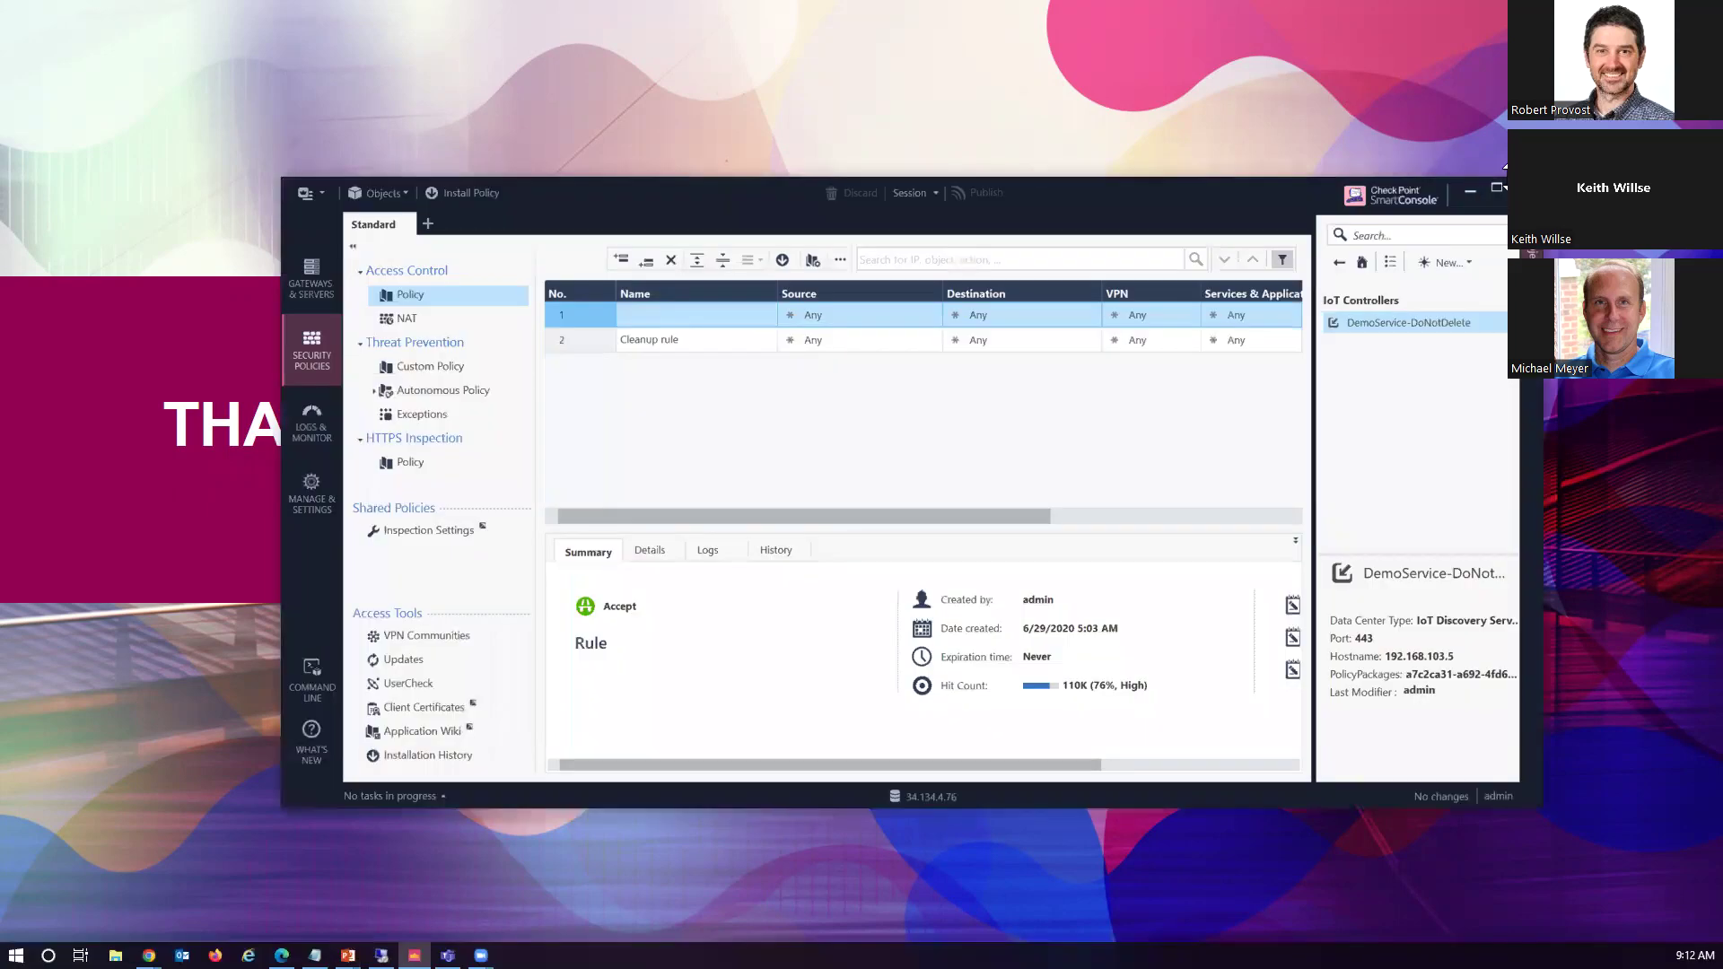
click(1494, 187)
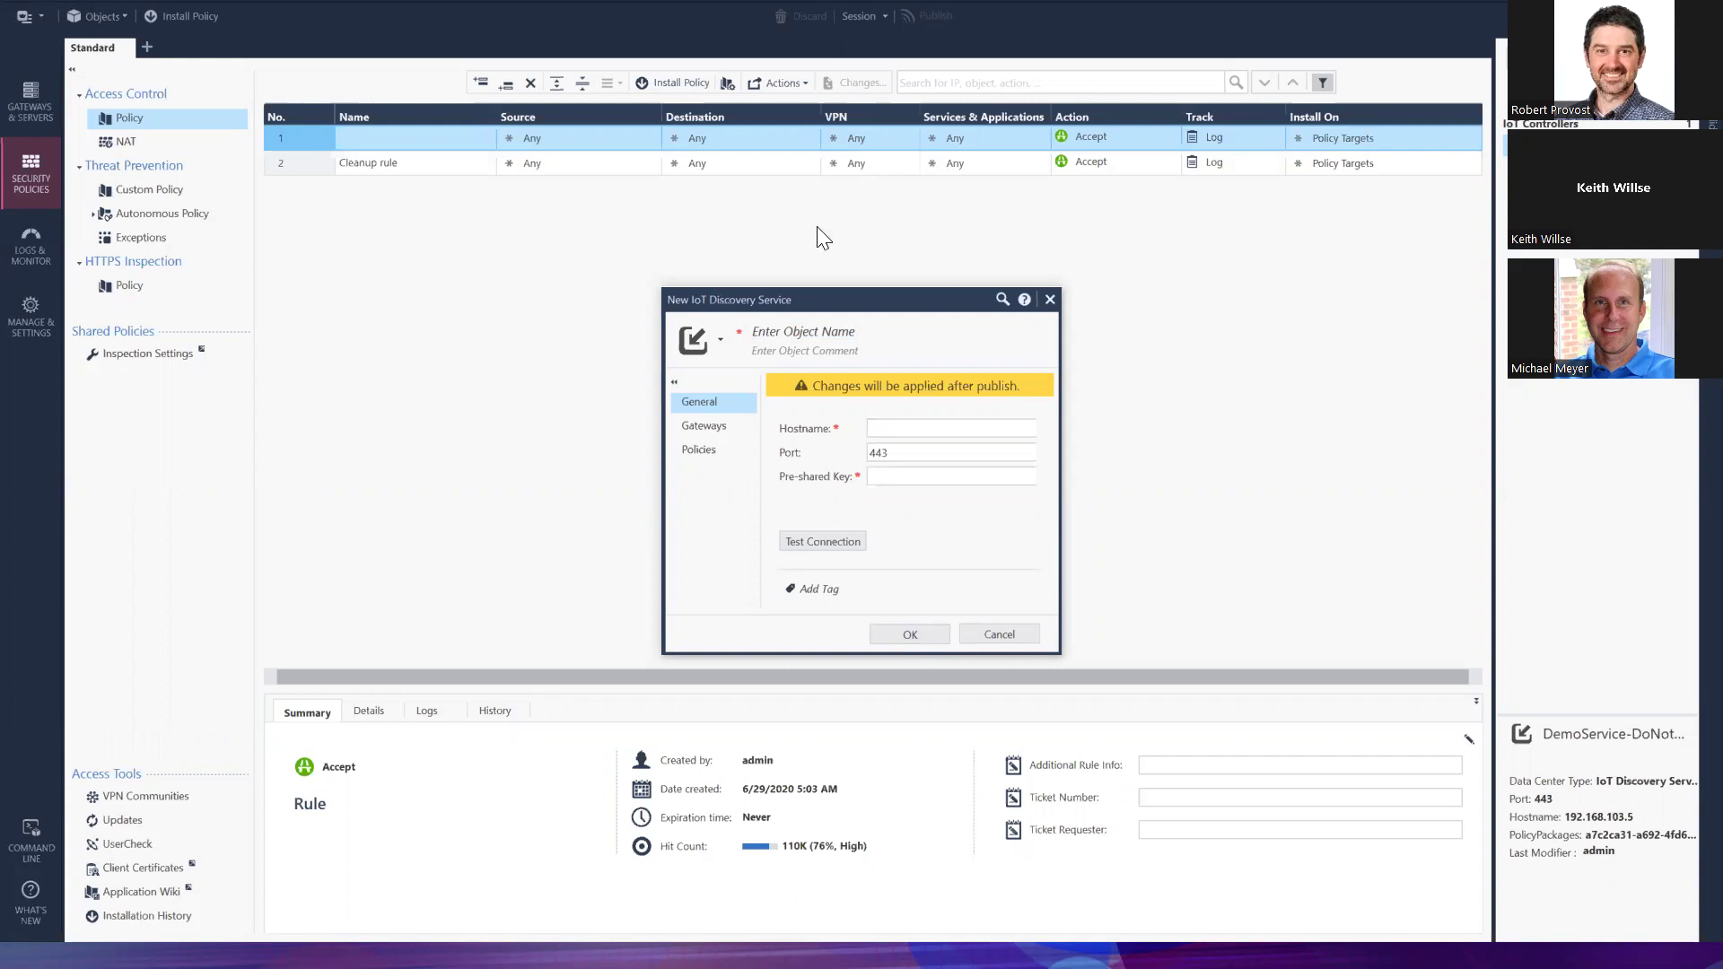
Enter the Medigate demo server as hostname and name the service 'myDiscoveryService'
click(904, 427)
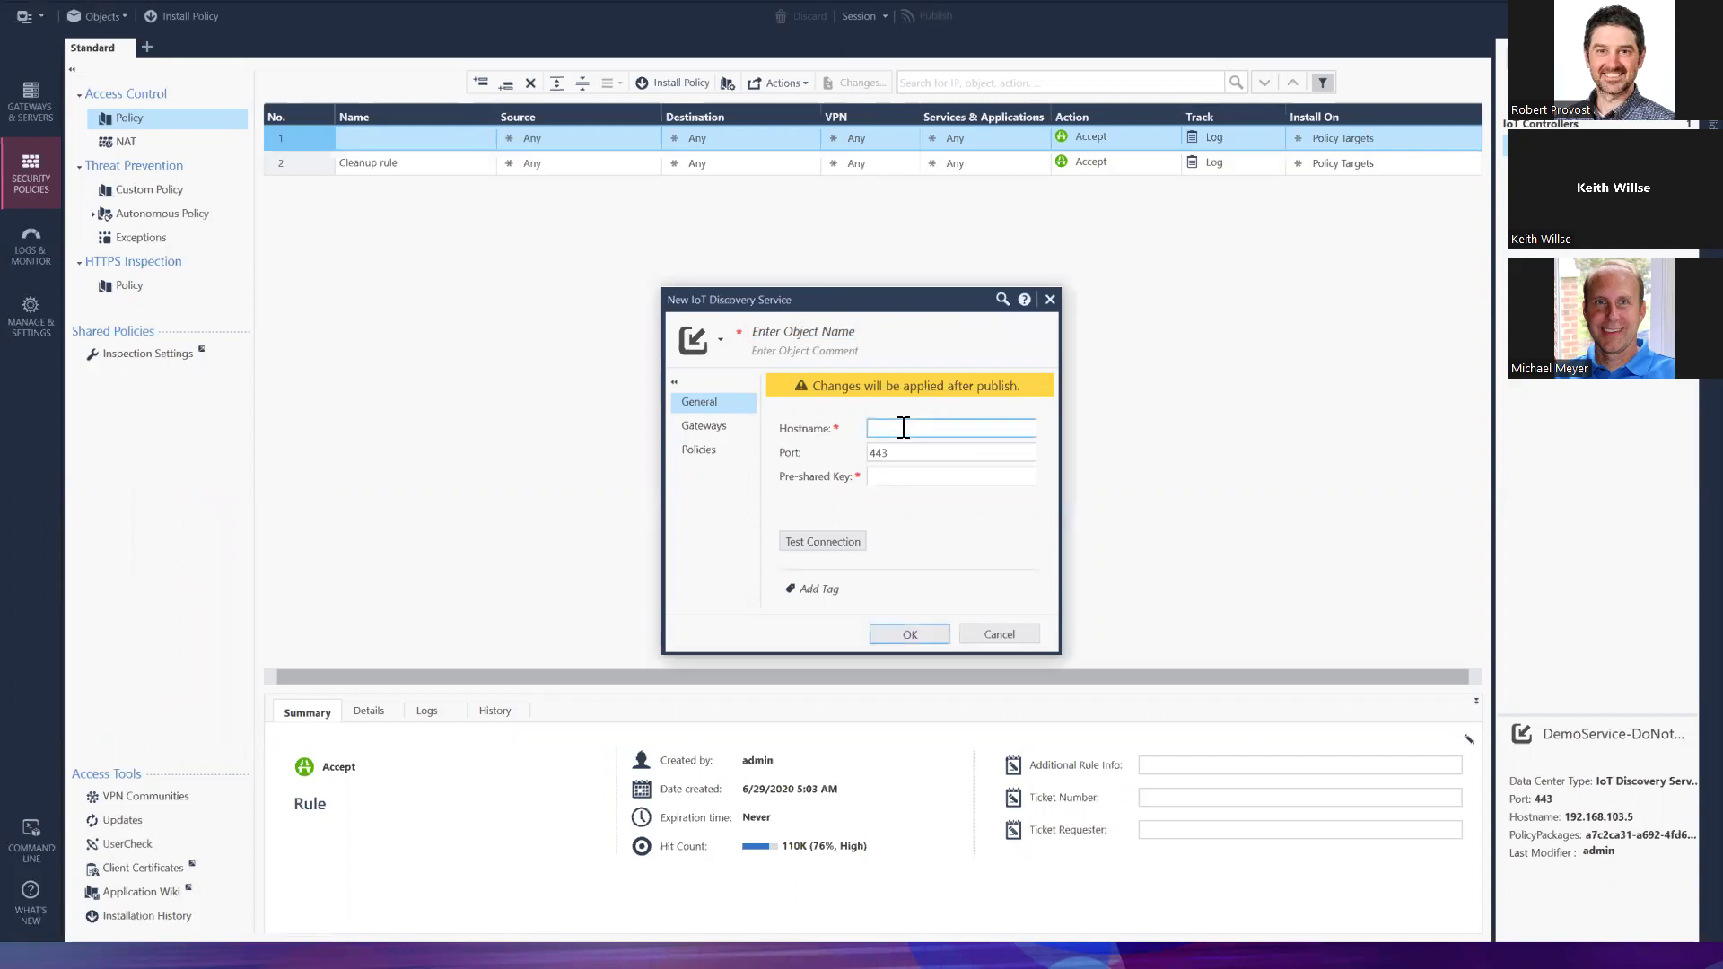
text(myDiscoveryService)
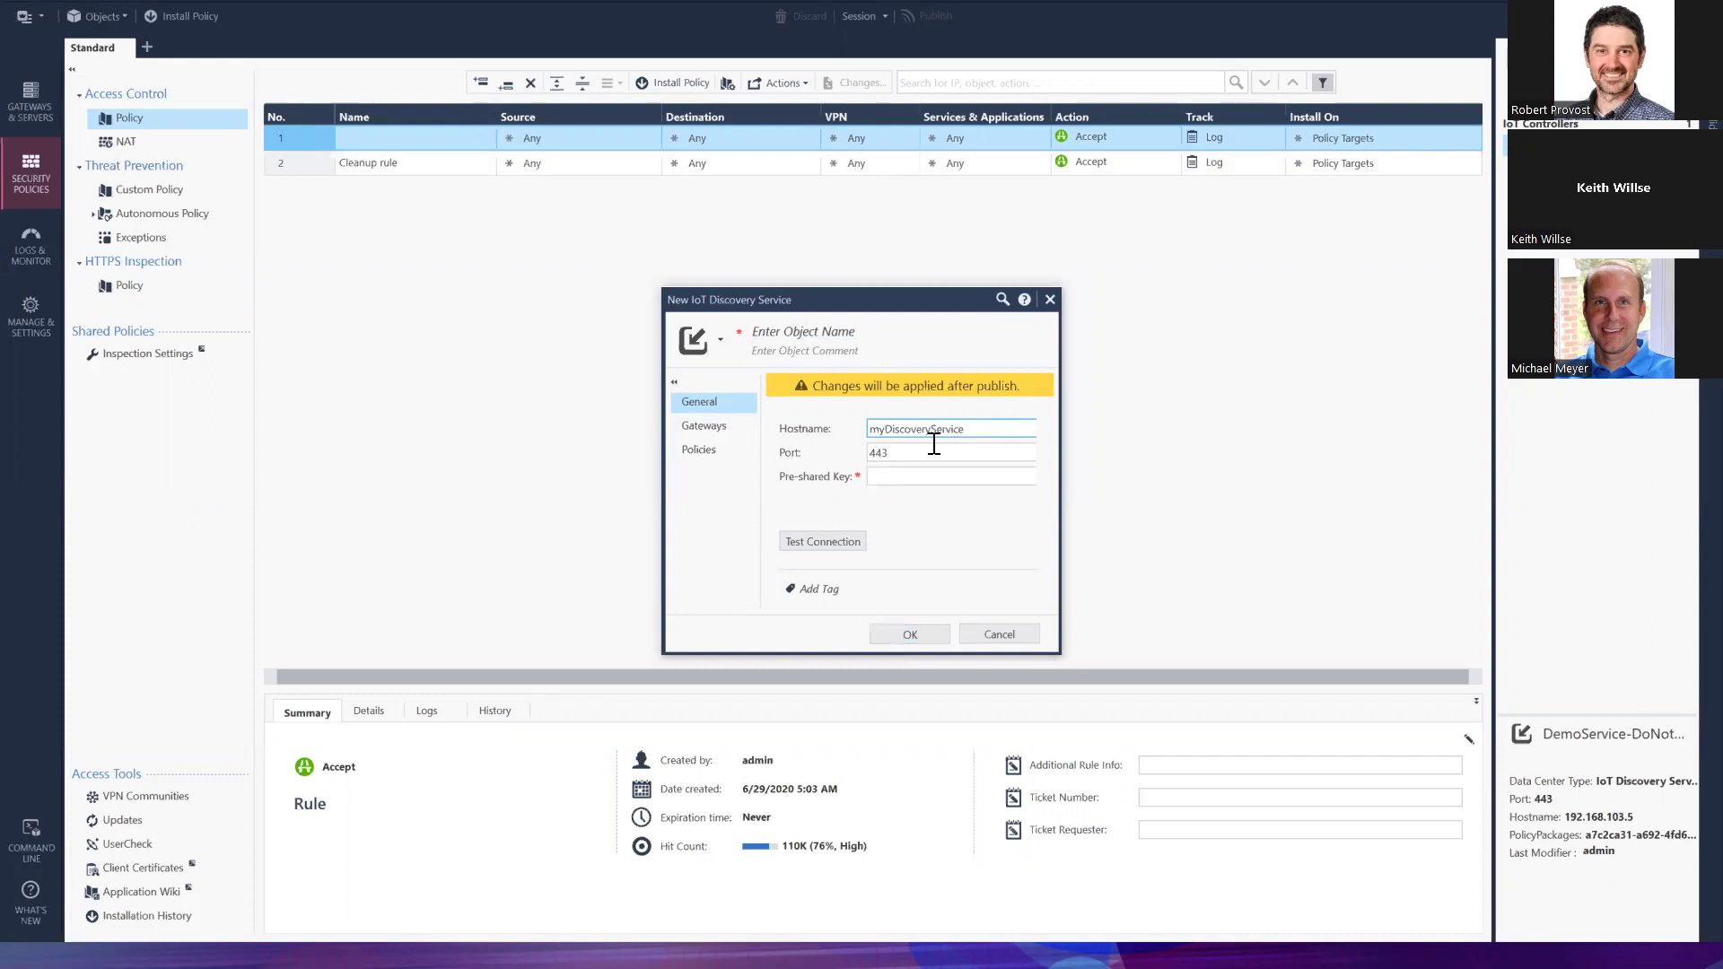
click(898, 455)
double_click(898, 454)
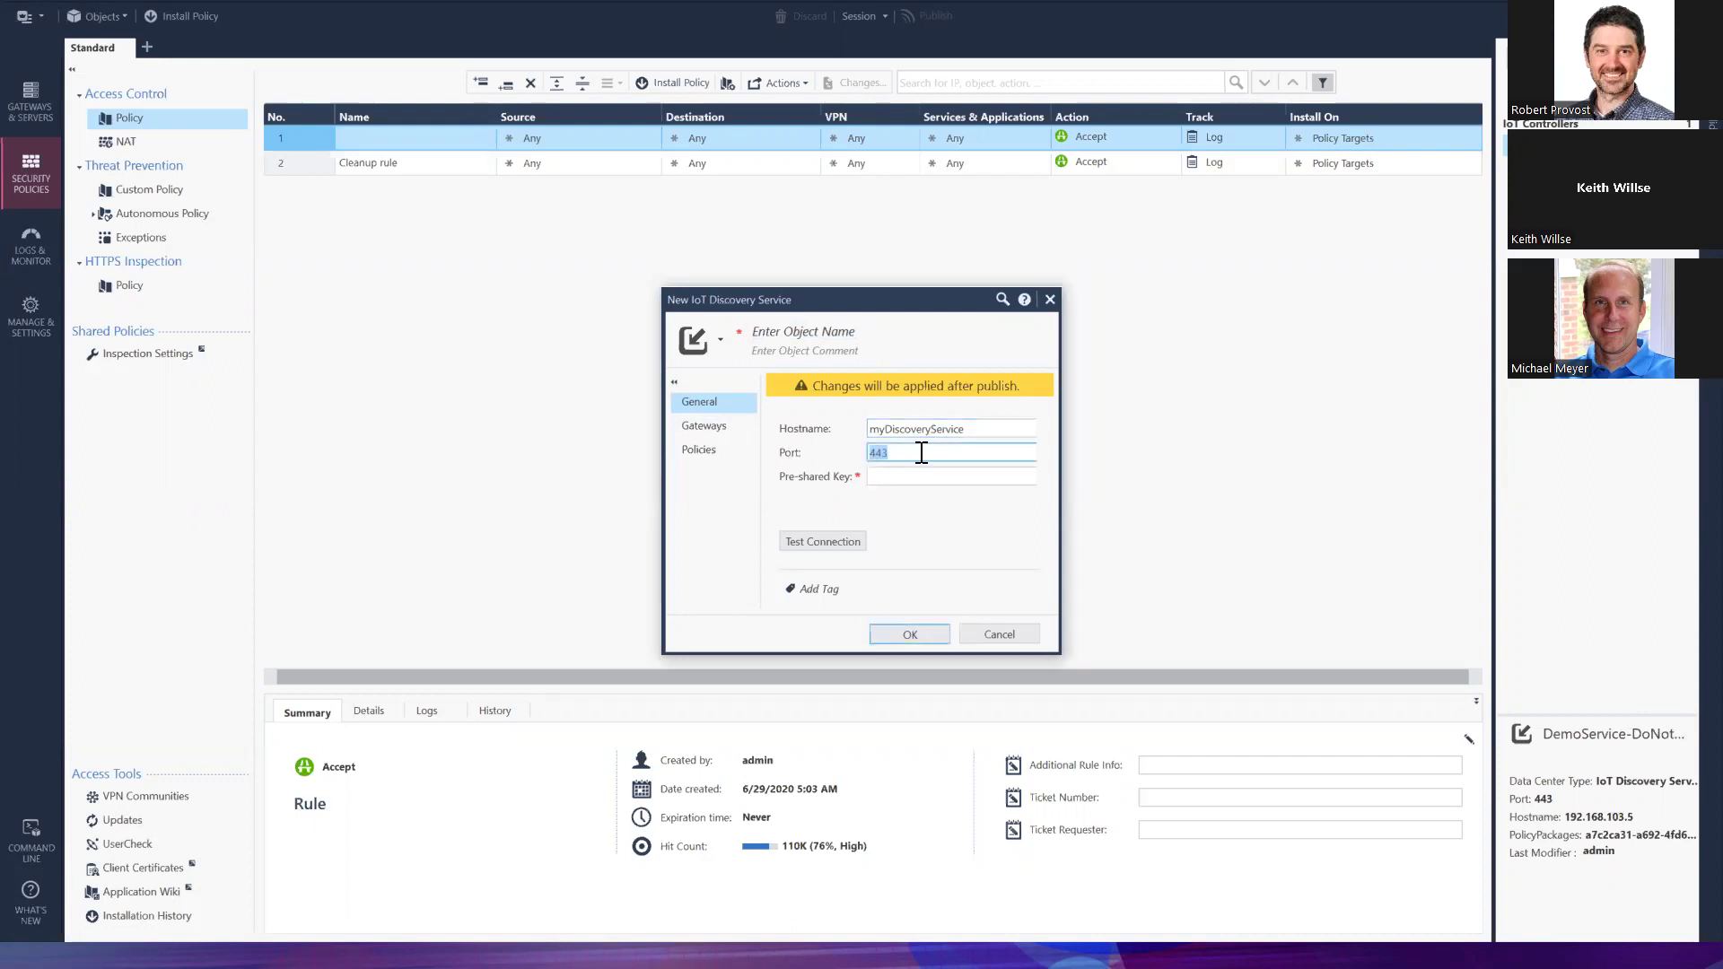
drag(967, 429, 830, 440)
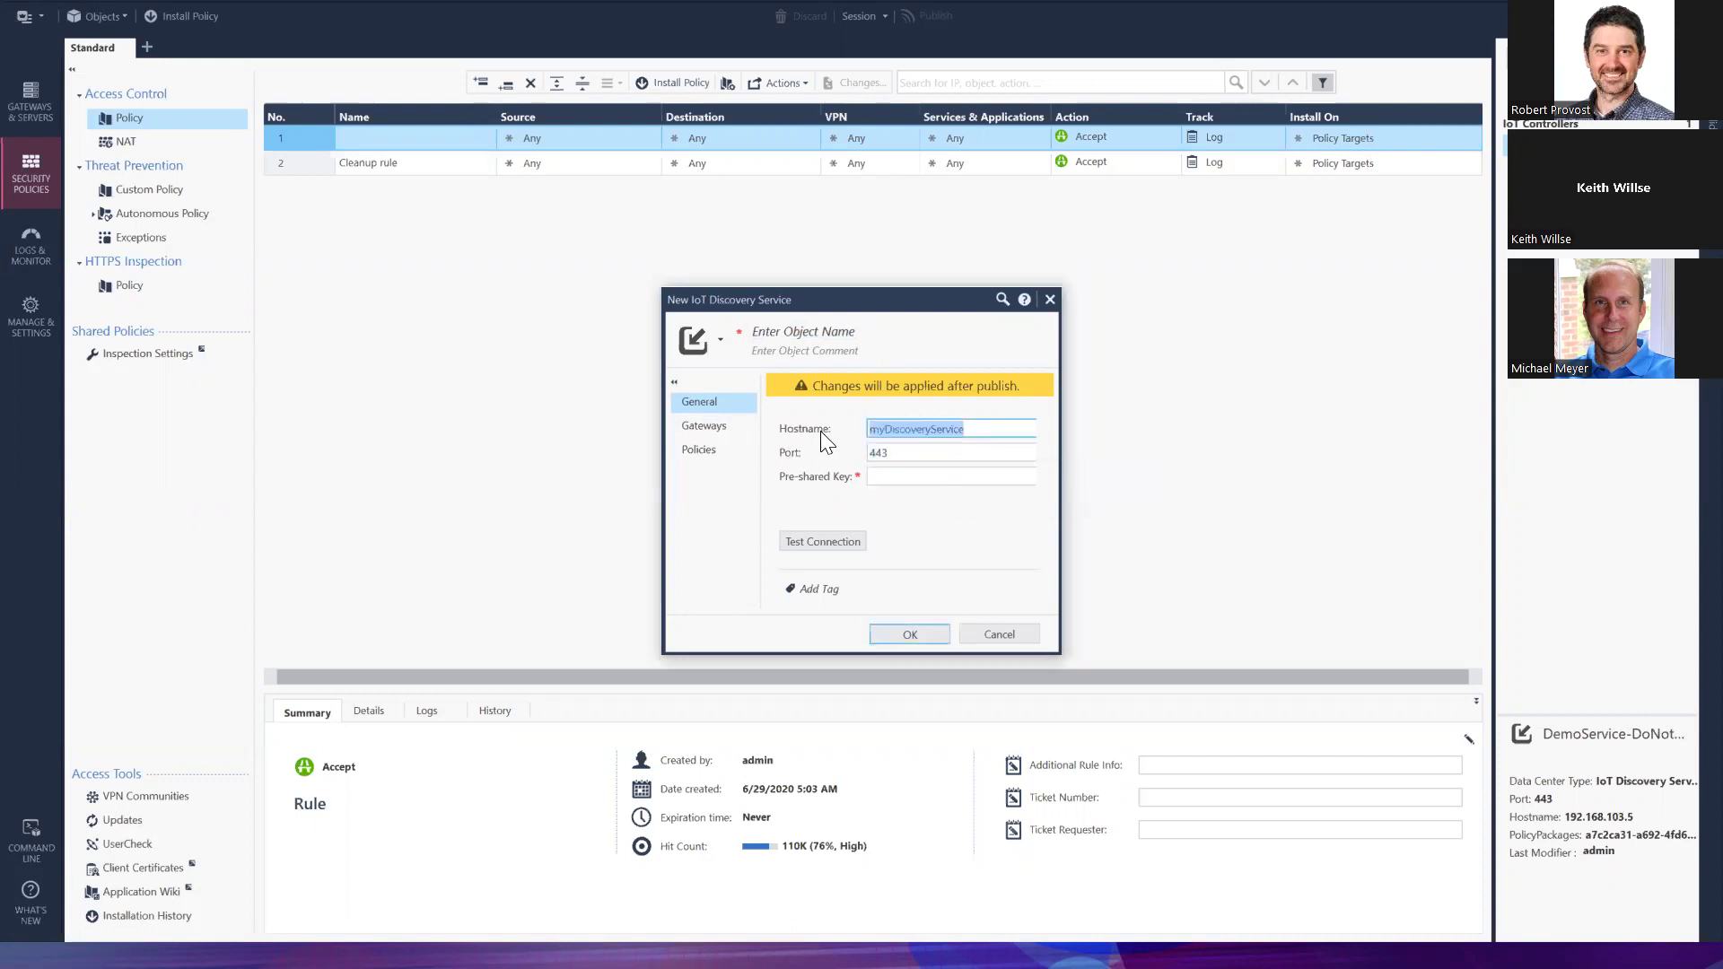
key(ctrl+v)
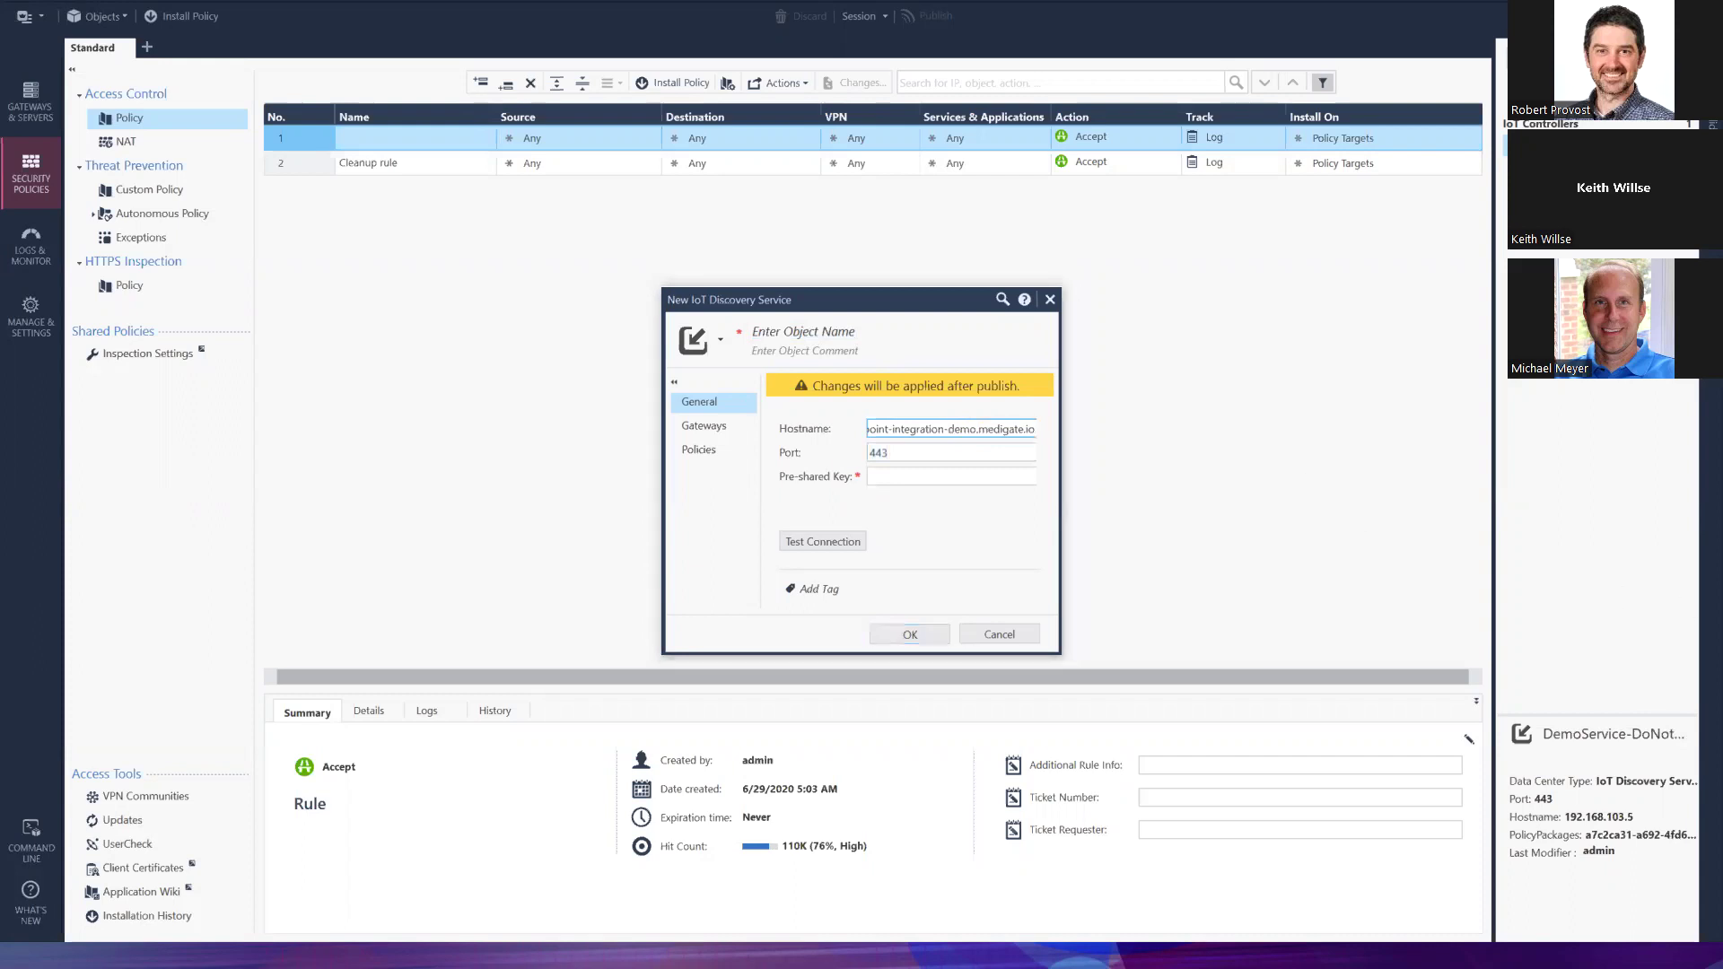
click(788, 332)
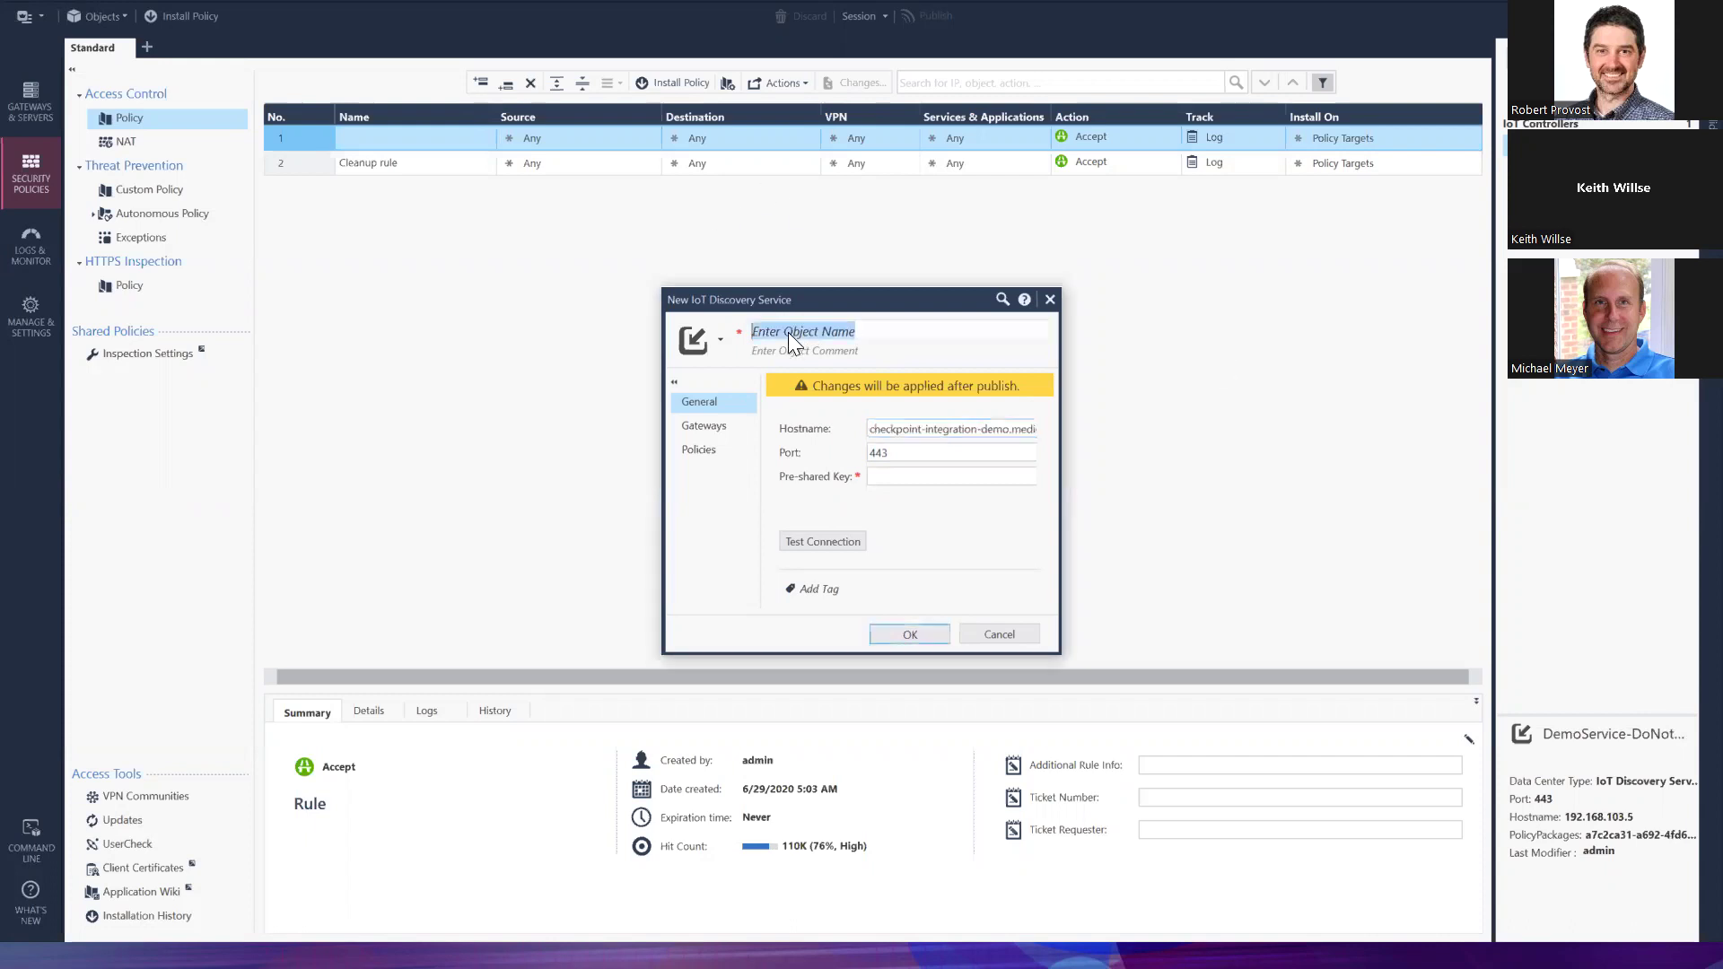
text(myDiscoveryService)
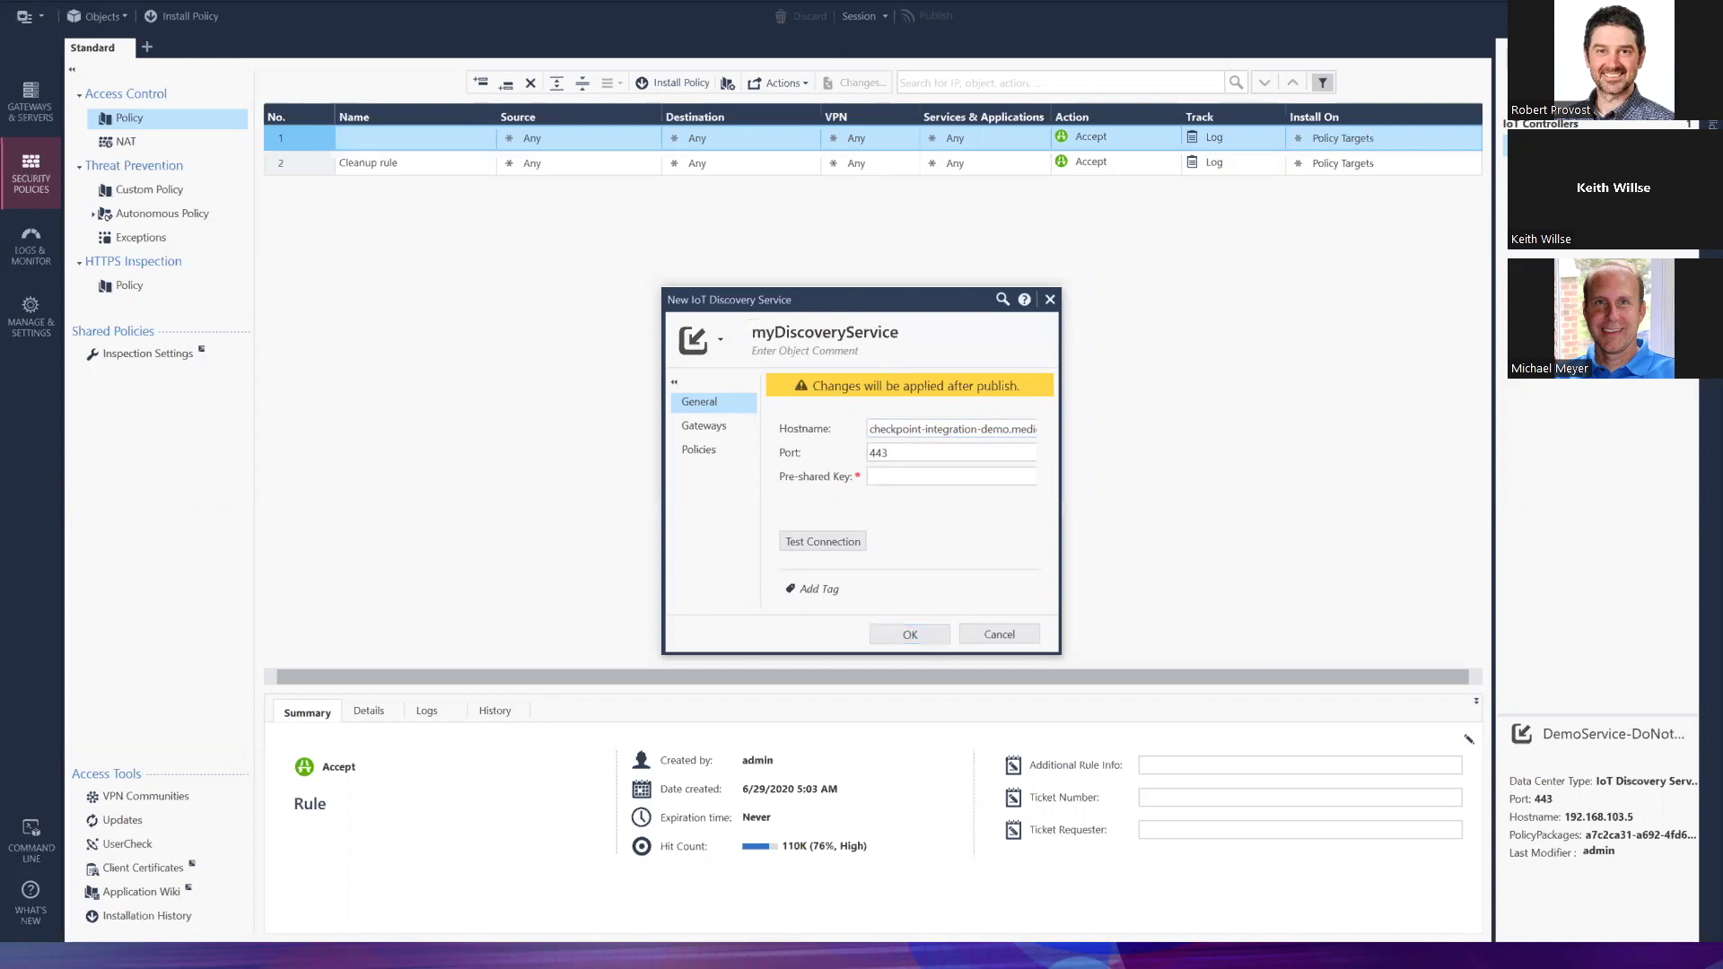
Set port 62944, paste the pre-shared key, and test until it shows Connected
click(934, 453)
key(BackSpace)
key(BackSpace)
key(BackSpace)
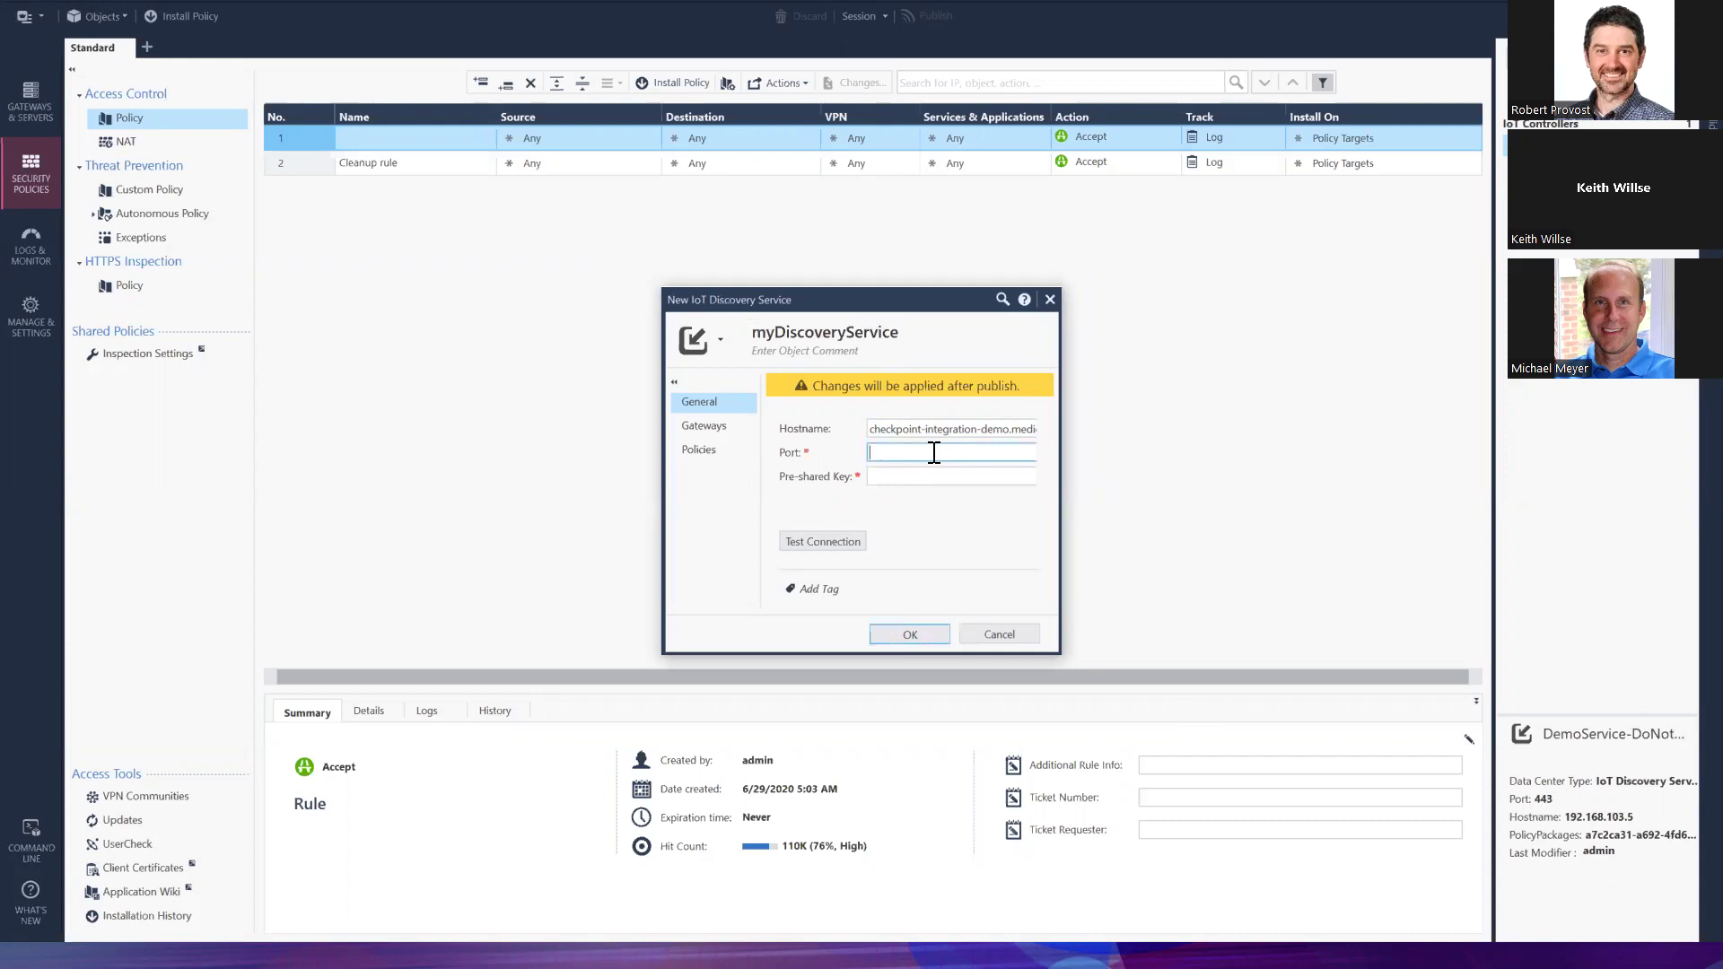
text(62944)
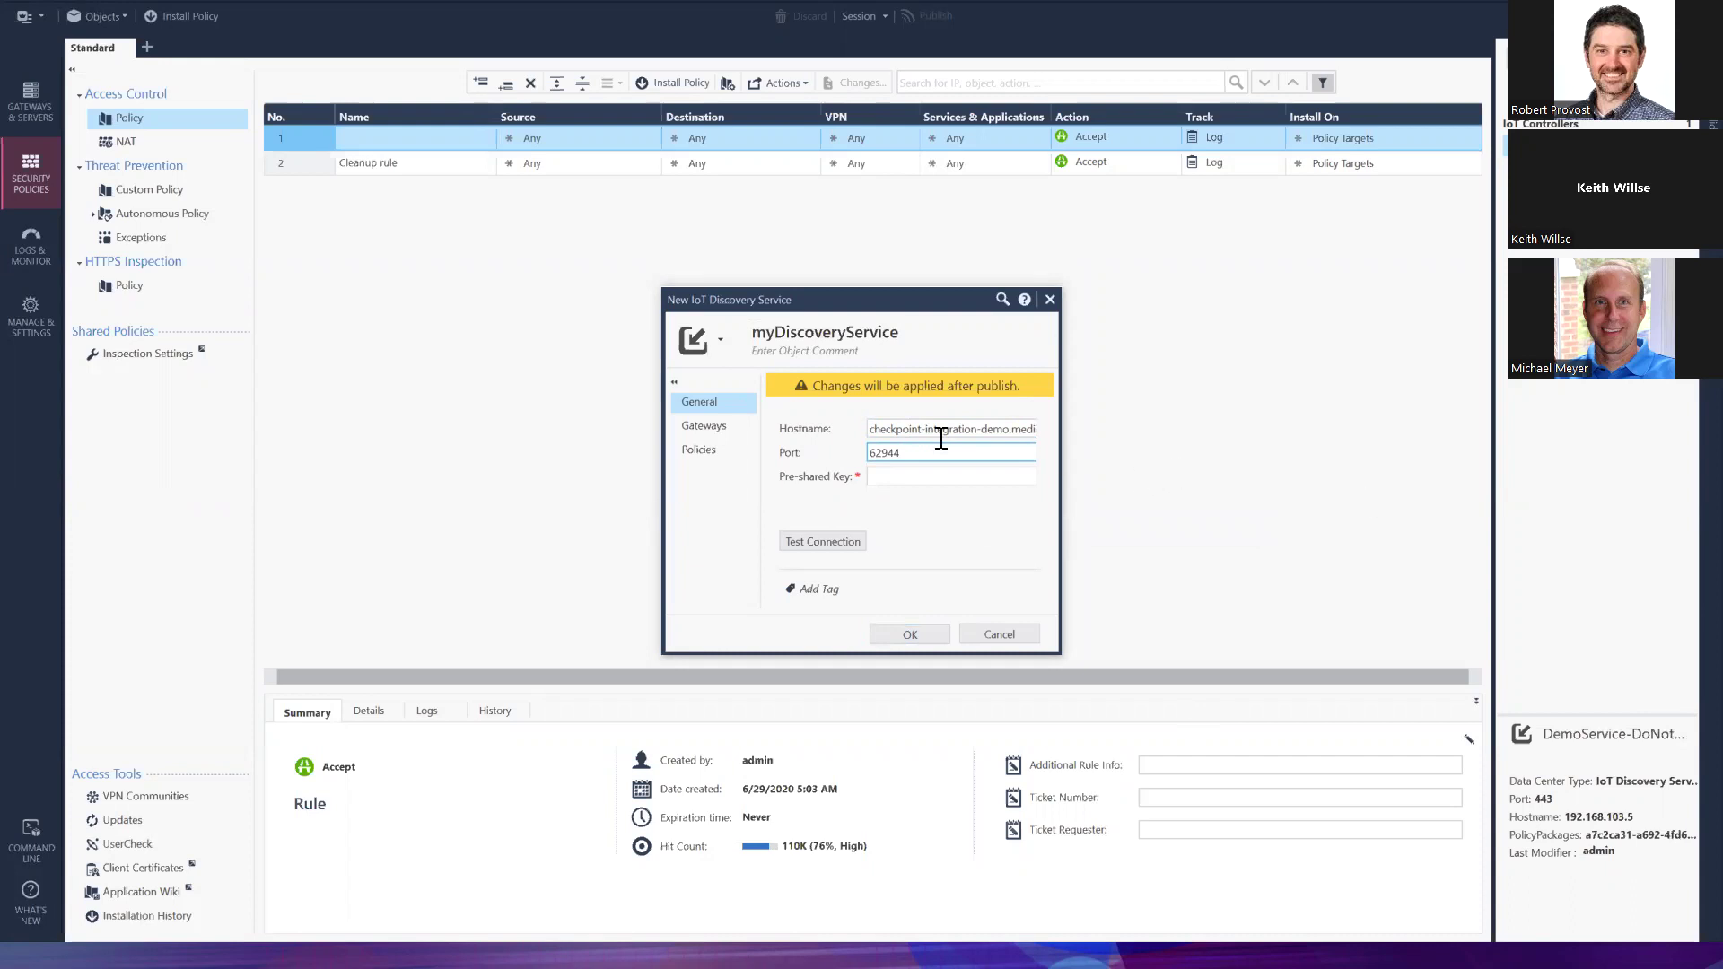
click(924, 478)
key(ctrl+v)
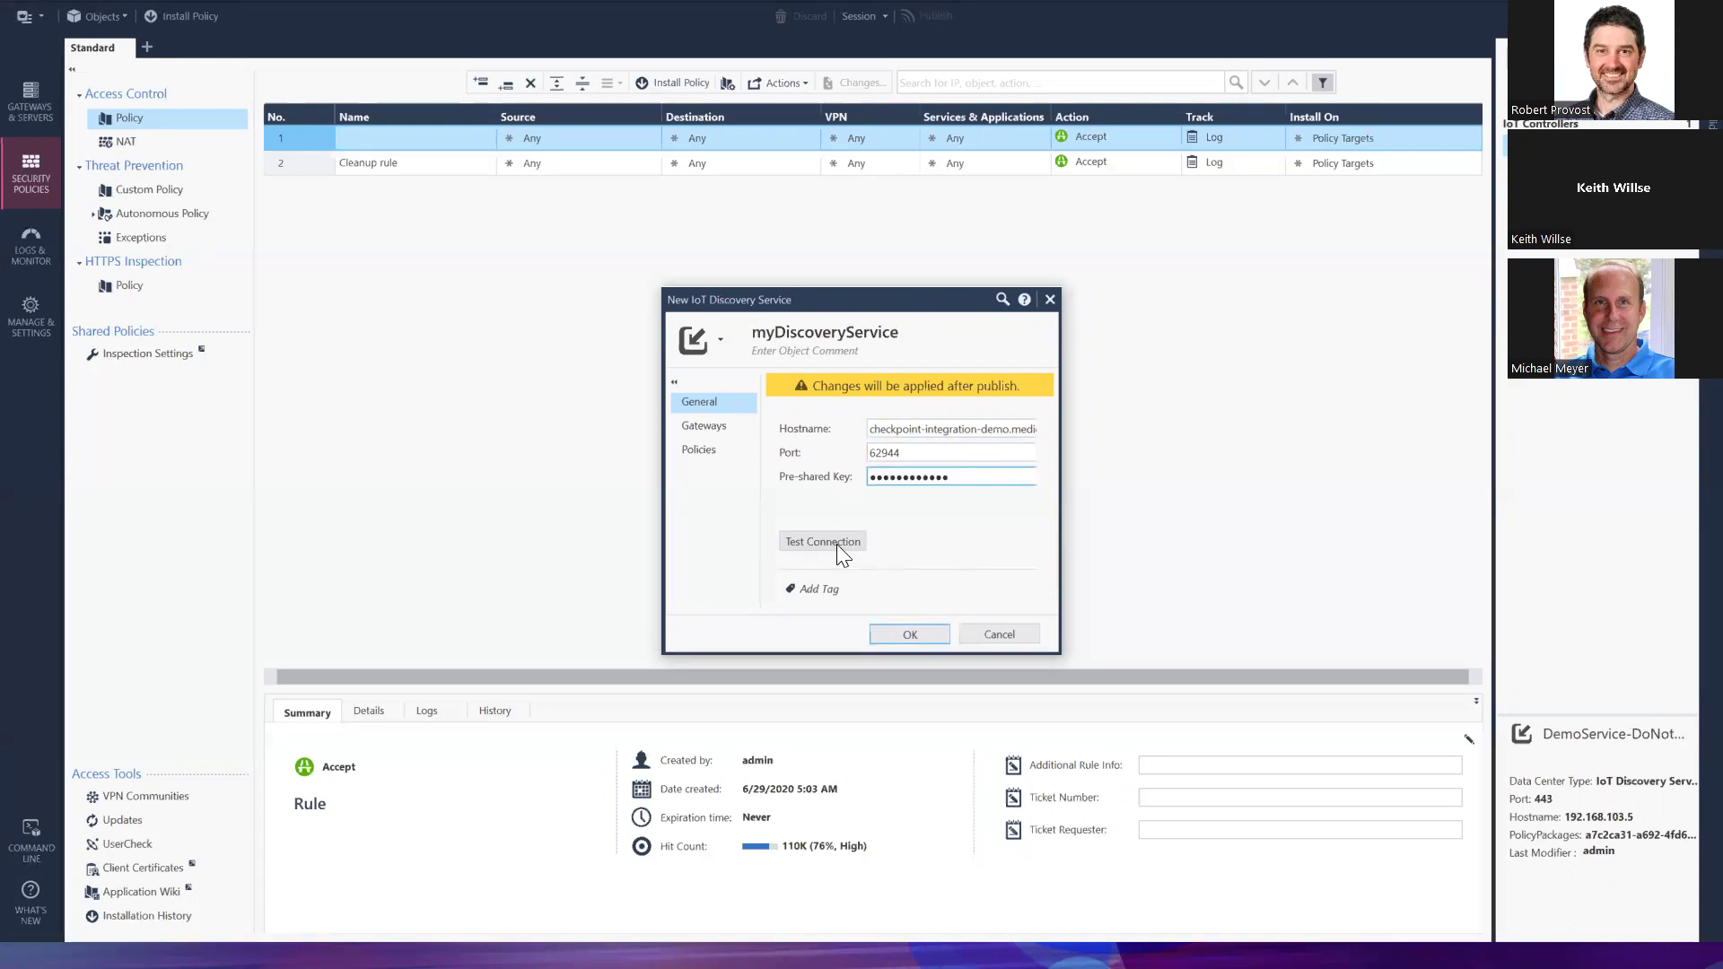
click(836, 544)
Assign the IoT layer to the Standard policy and save myDiscoveryService
click(718, 425)
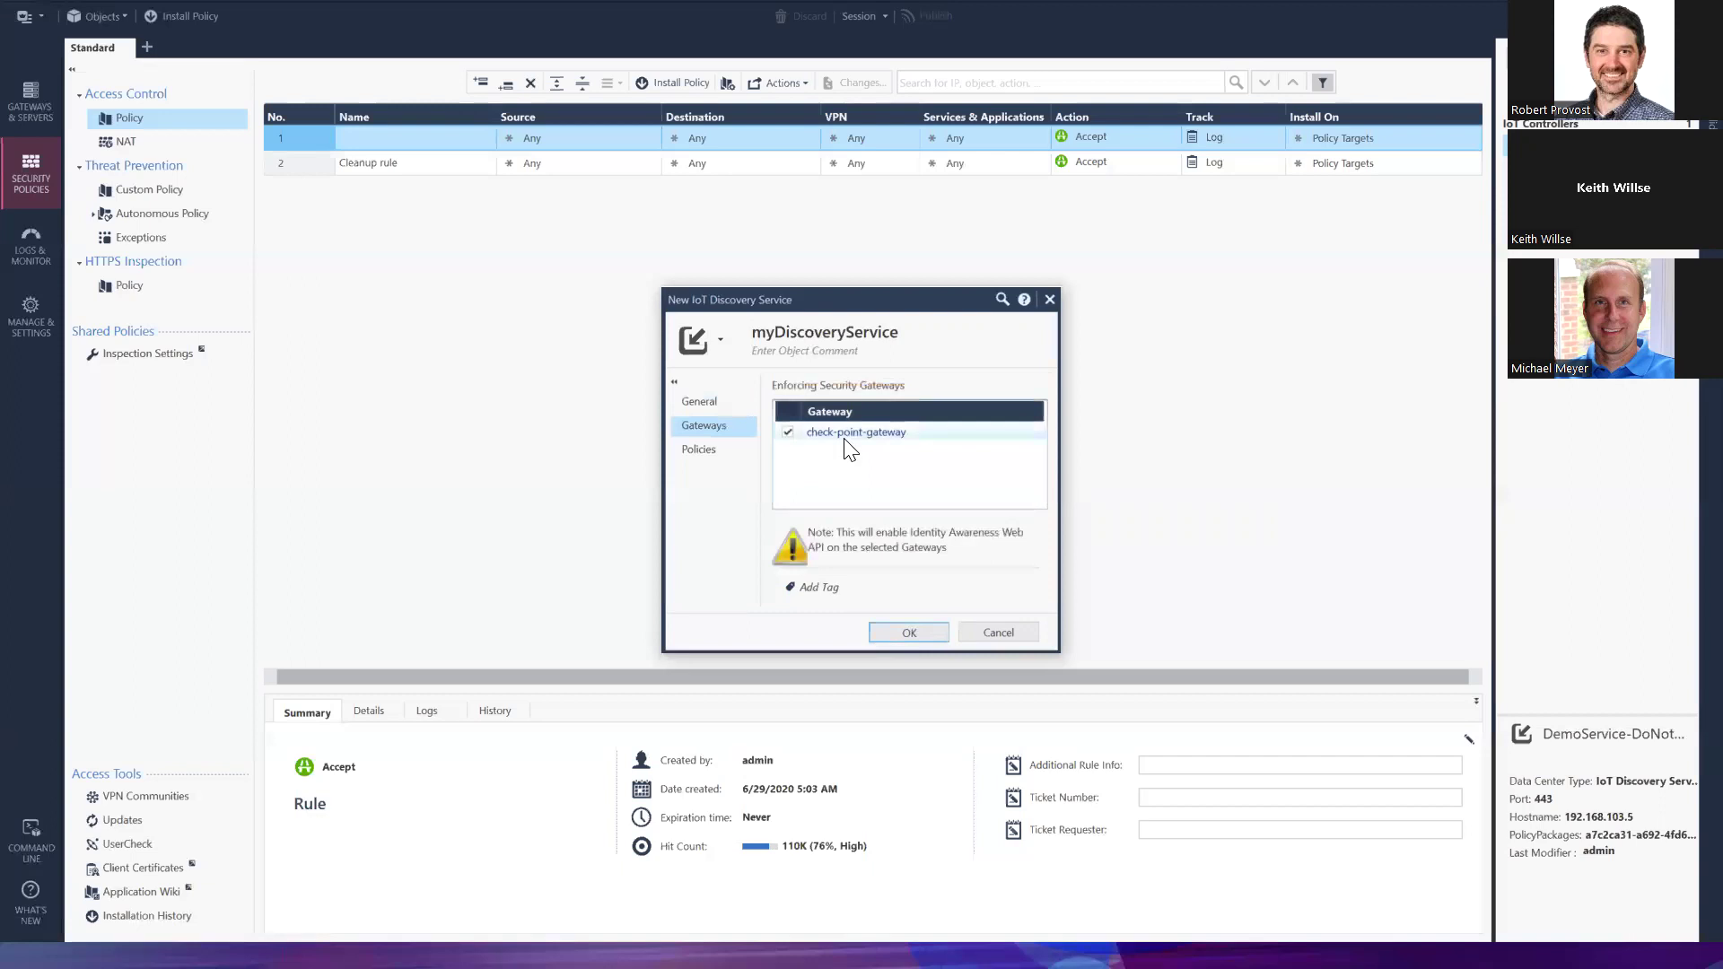
click(698, 453)
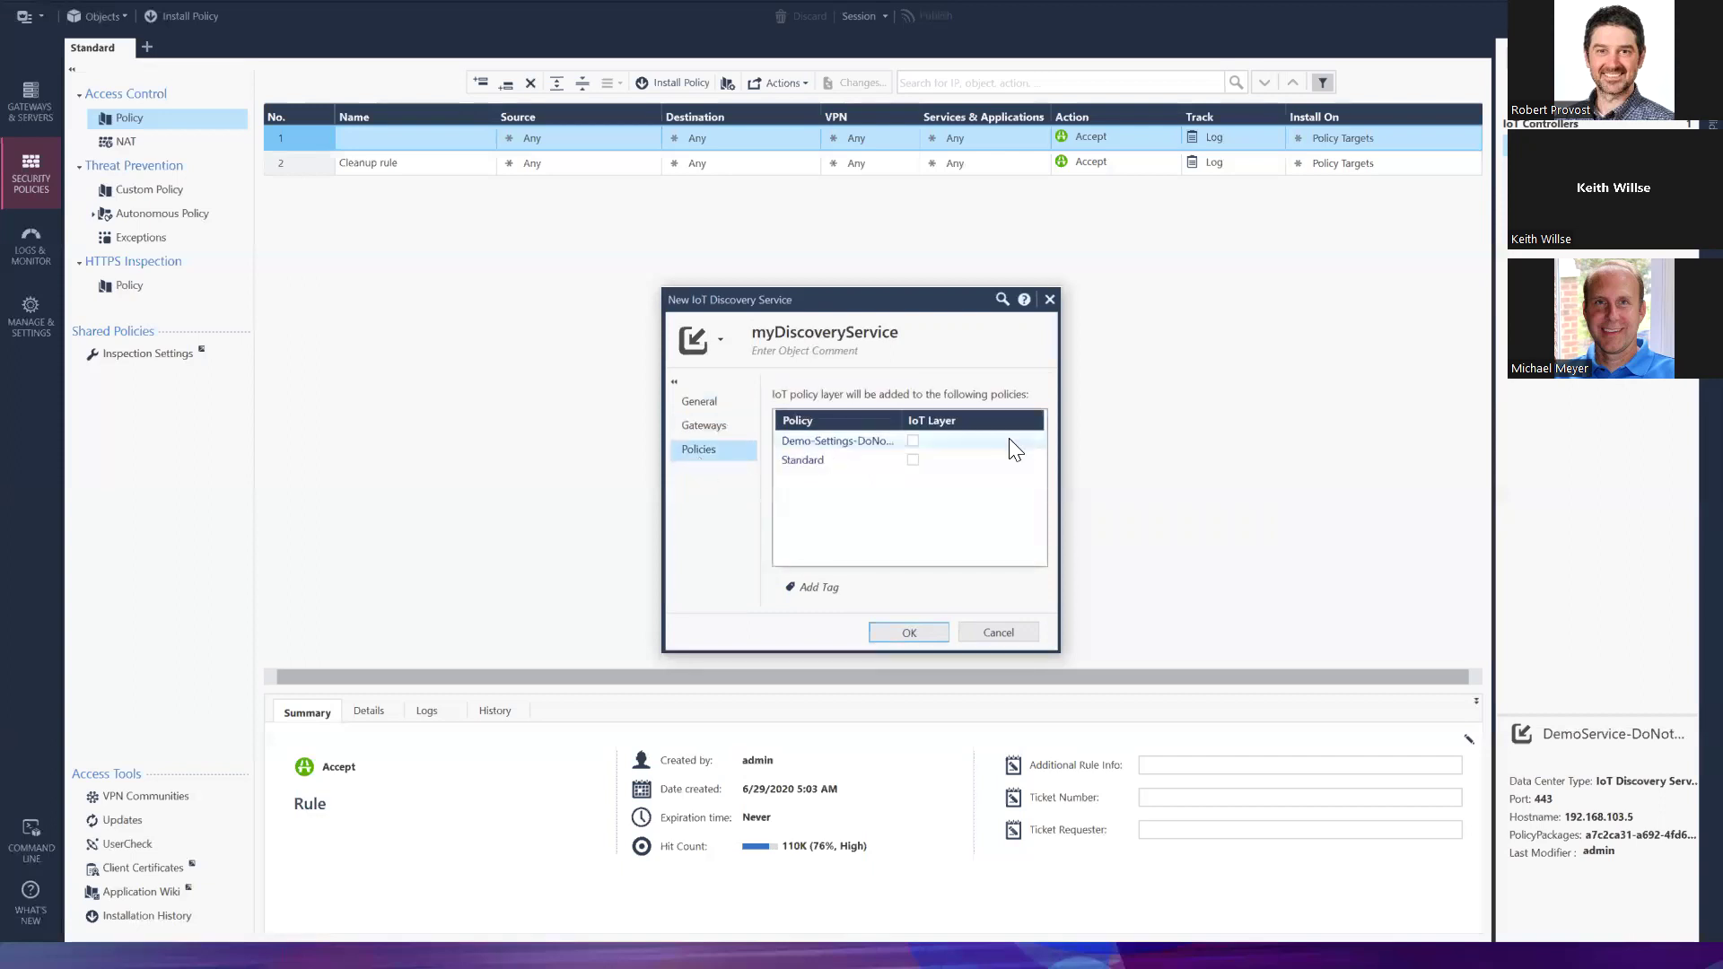
click(913, 459)
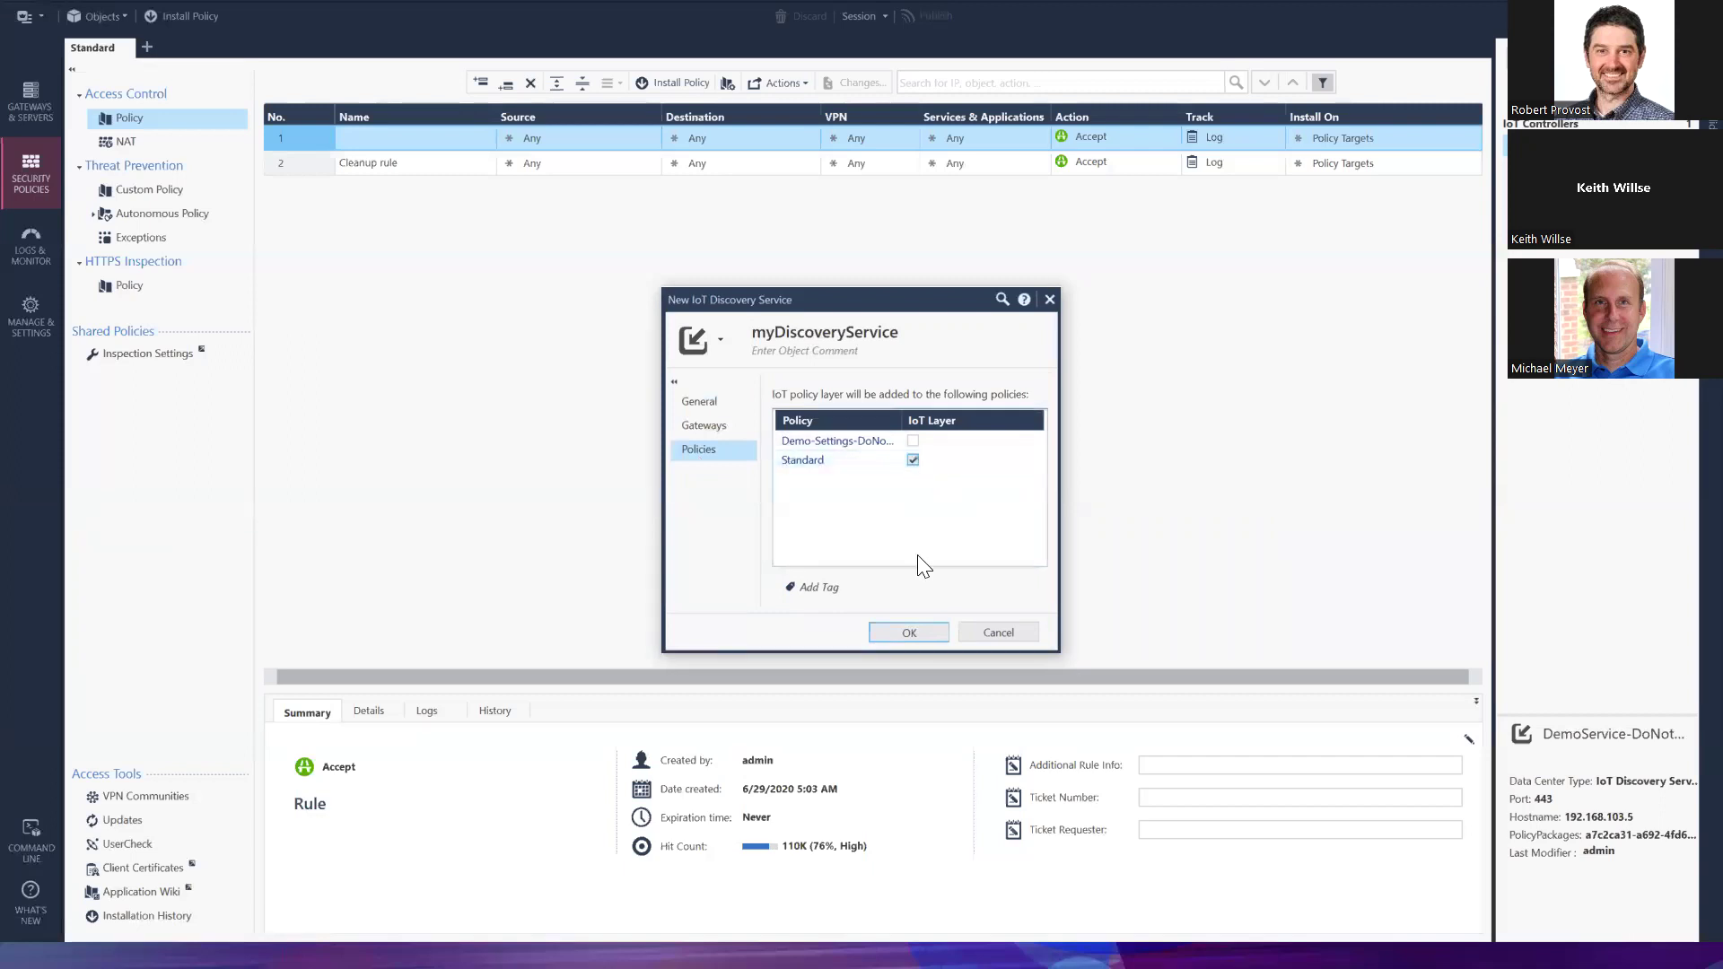
click(908, 631)
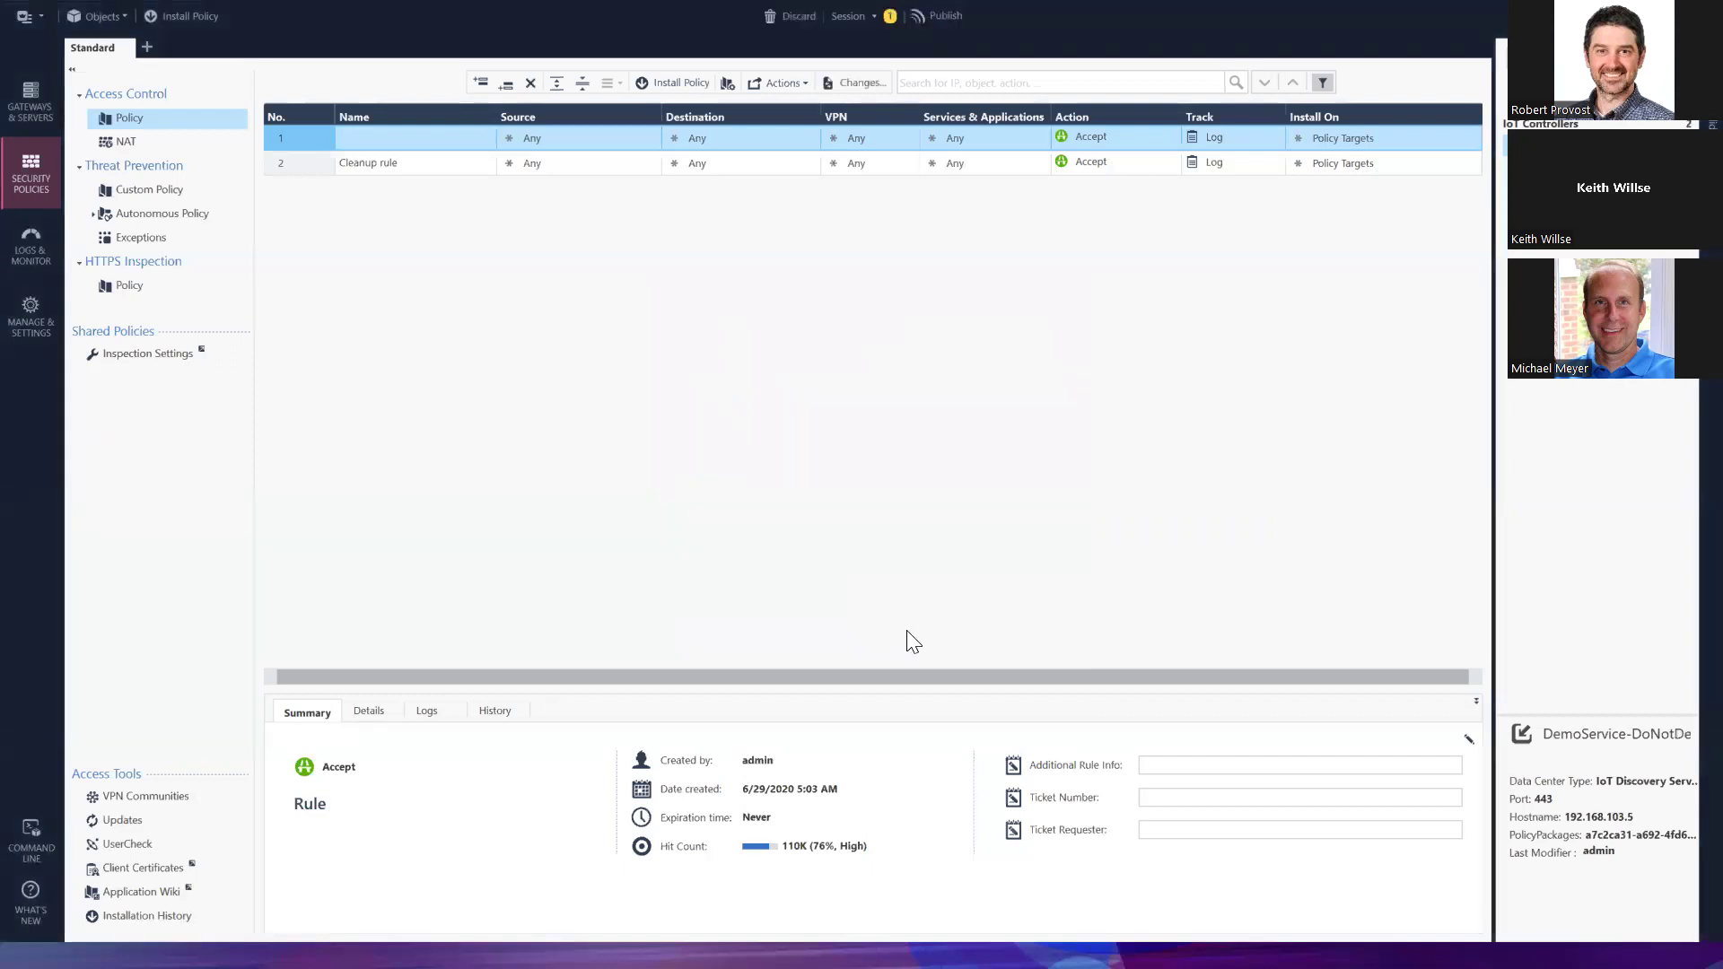
Publish the one pending change to start the IoT layer update
click(952, 14)
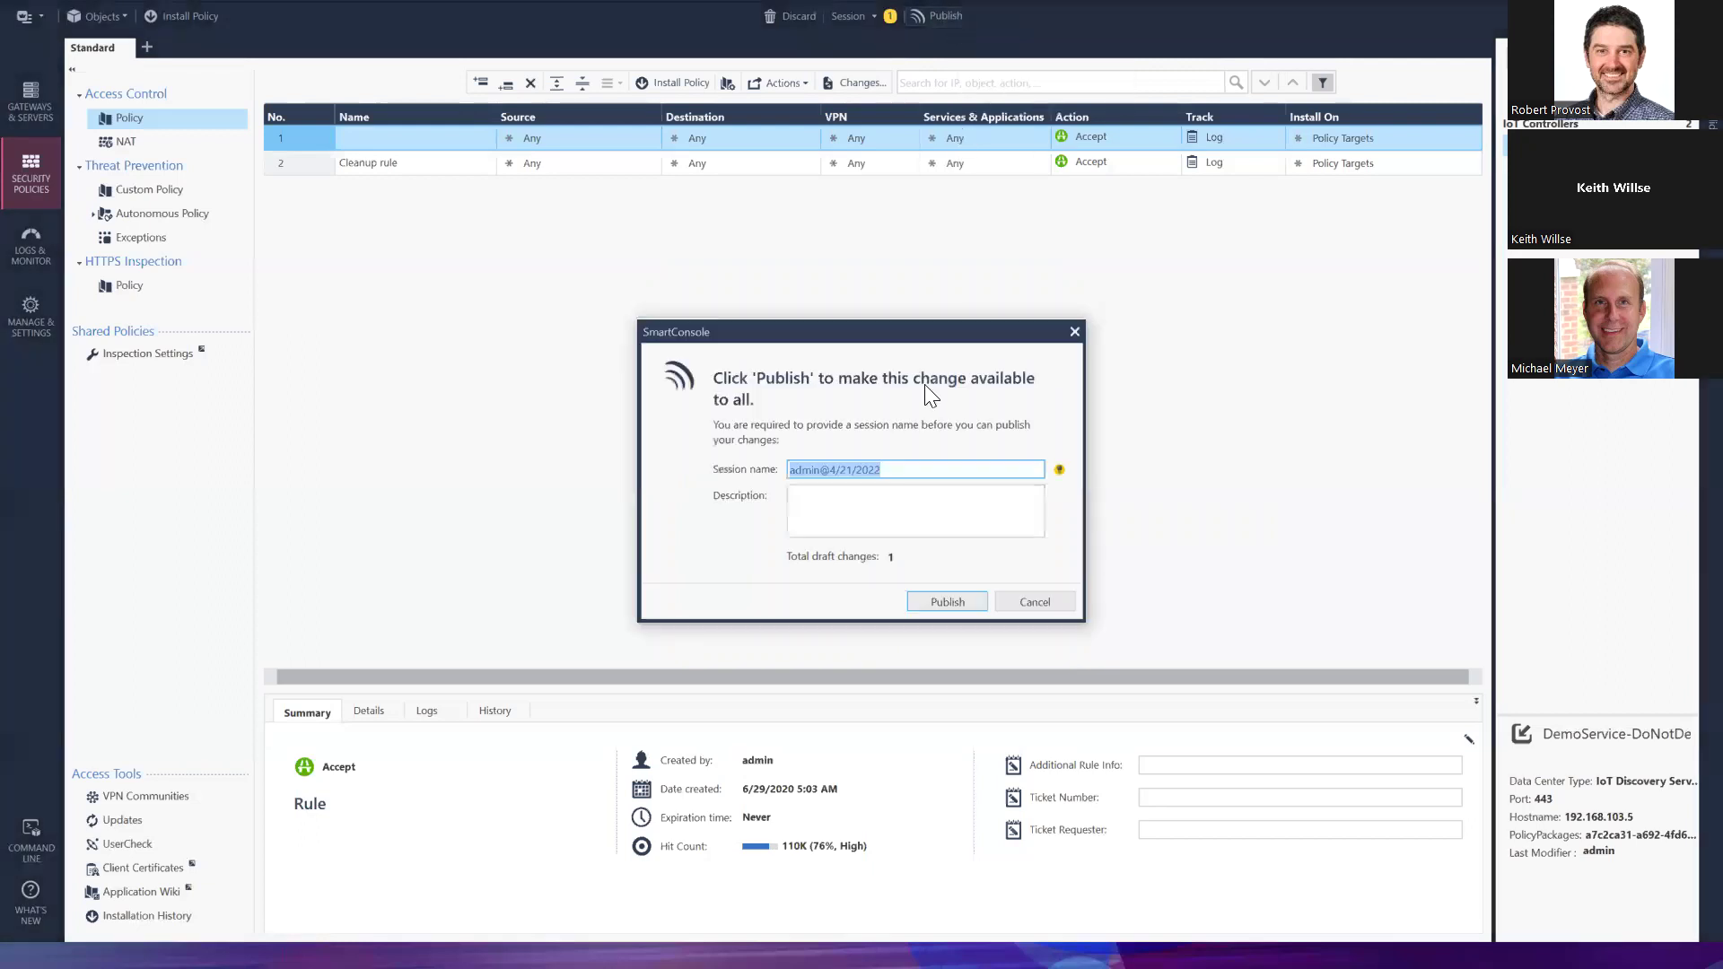
click(938, 599)
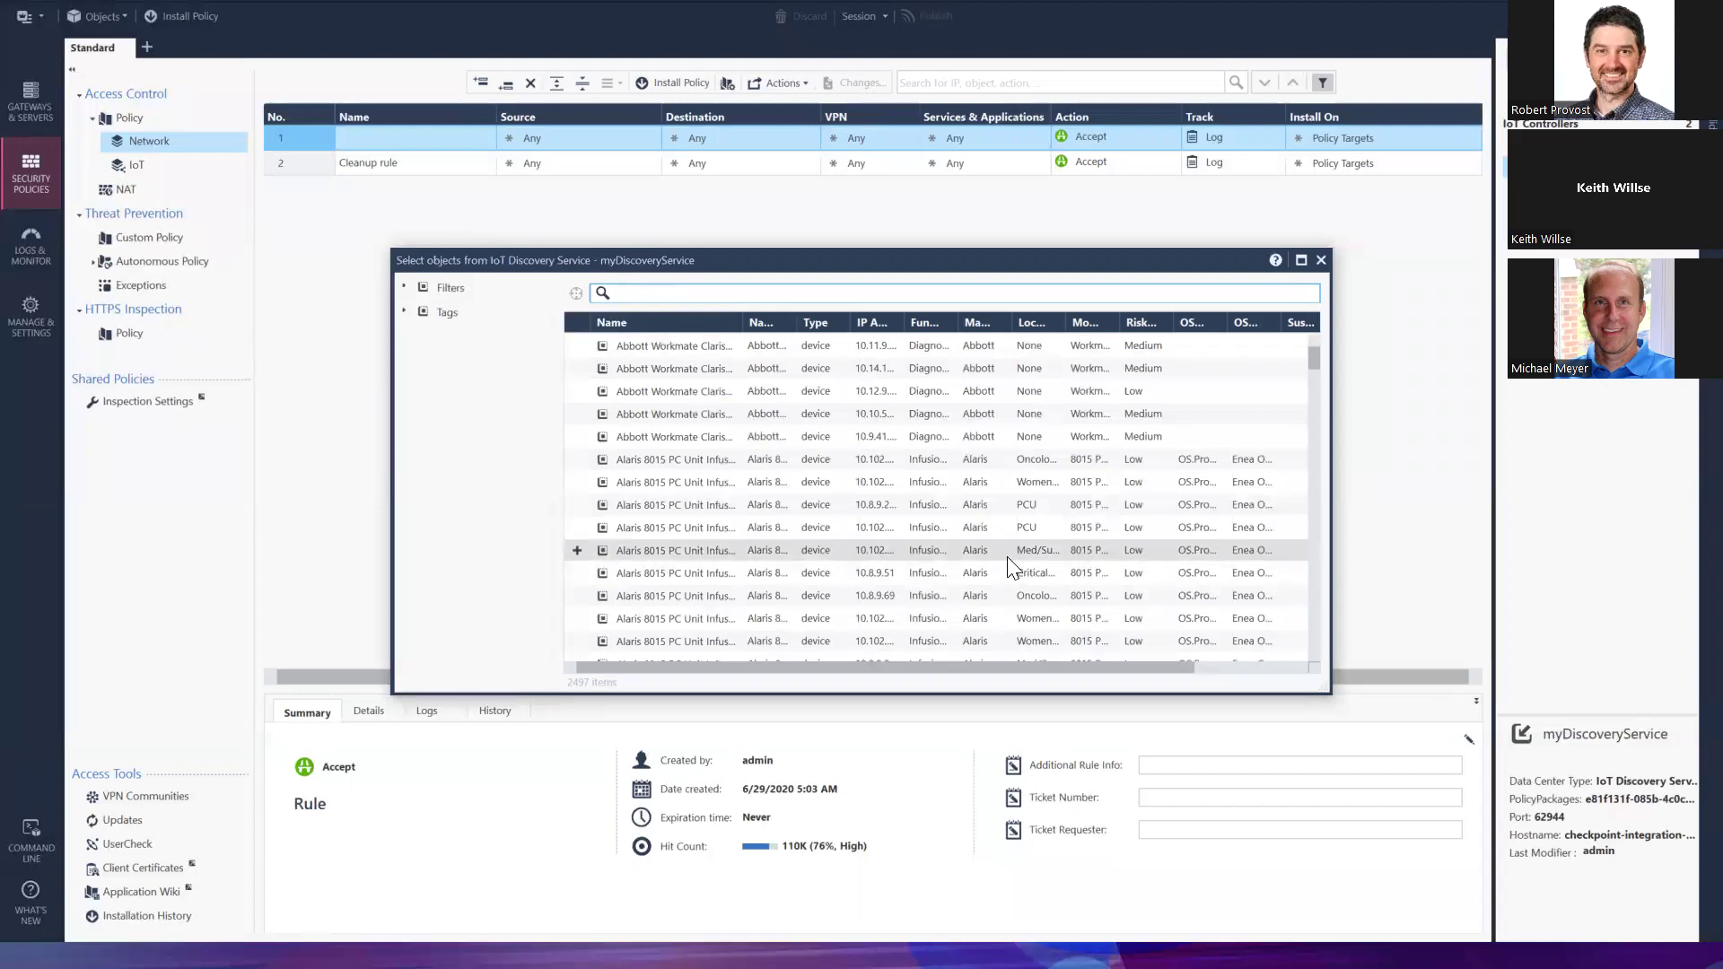
Browse Tags > Manufacturer in the device picker and add Manufacturer=Siemens to the rule
click(403, 287)
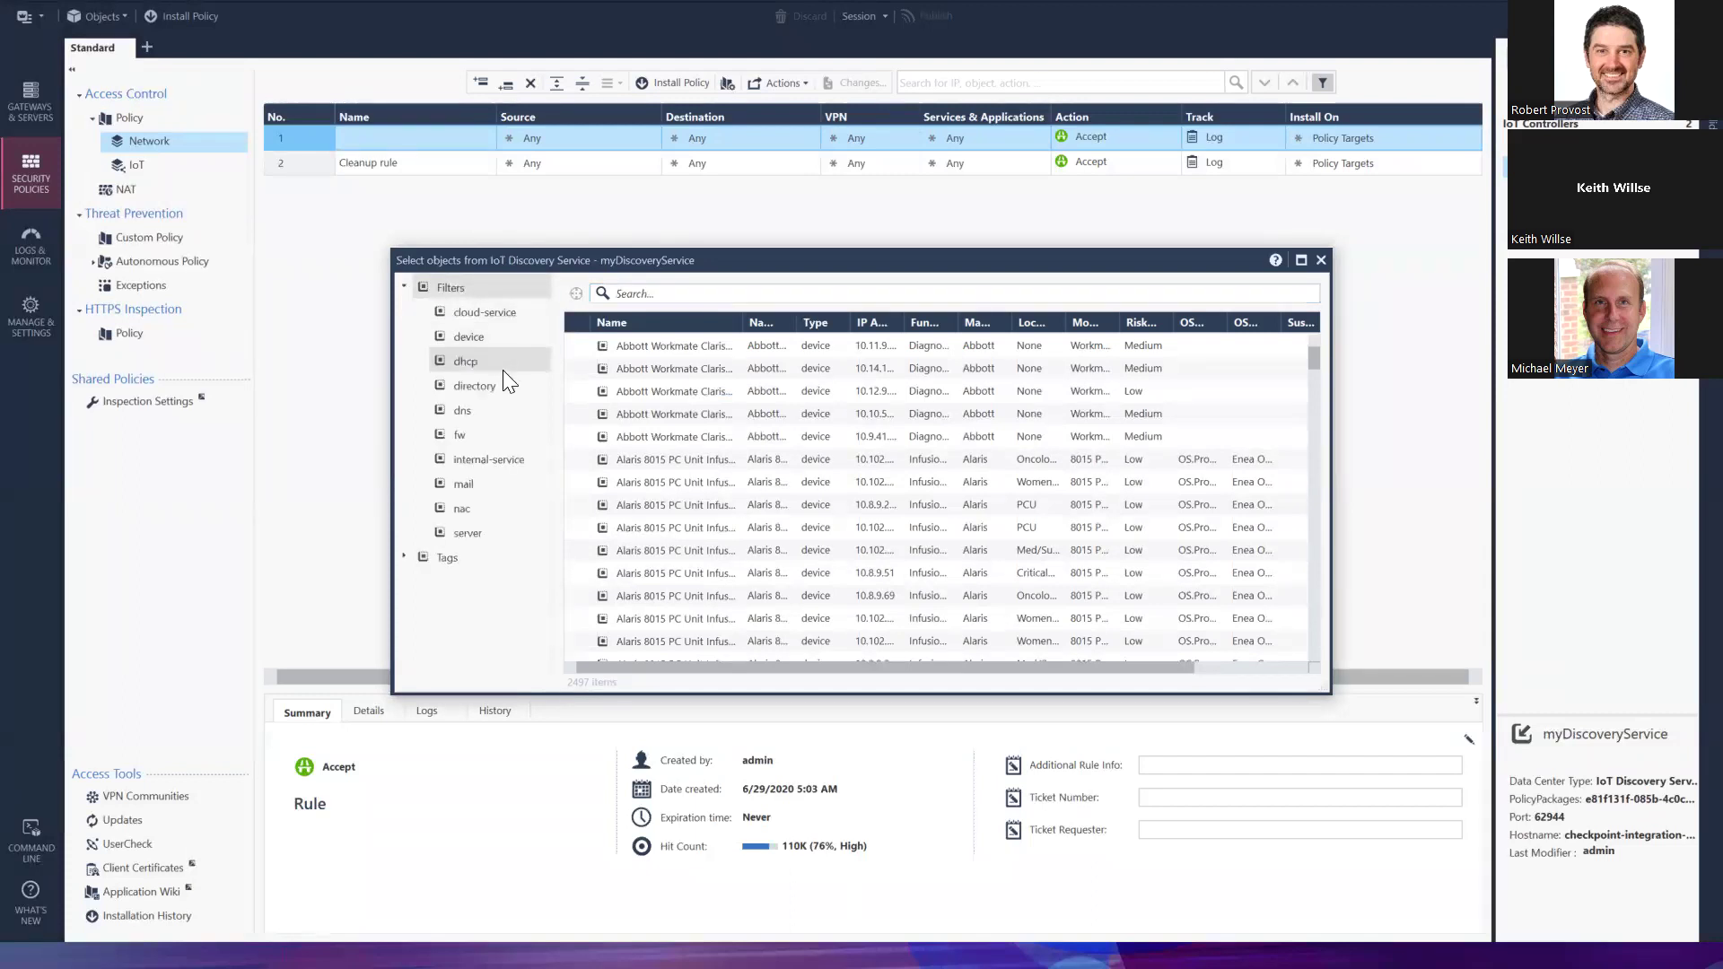
click(405, 554)
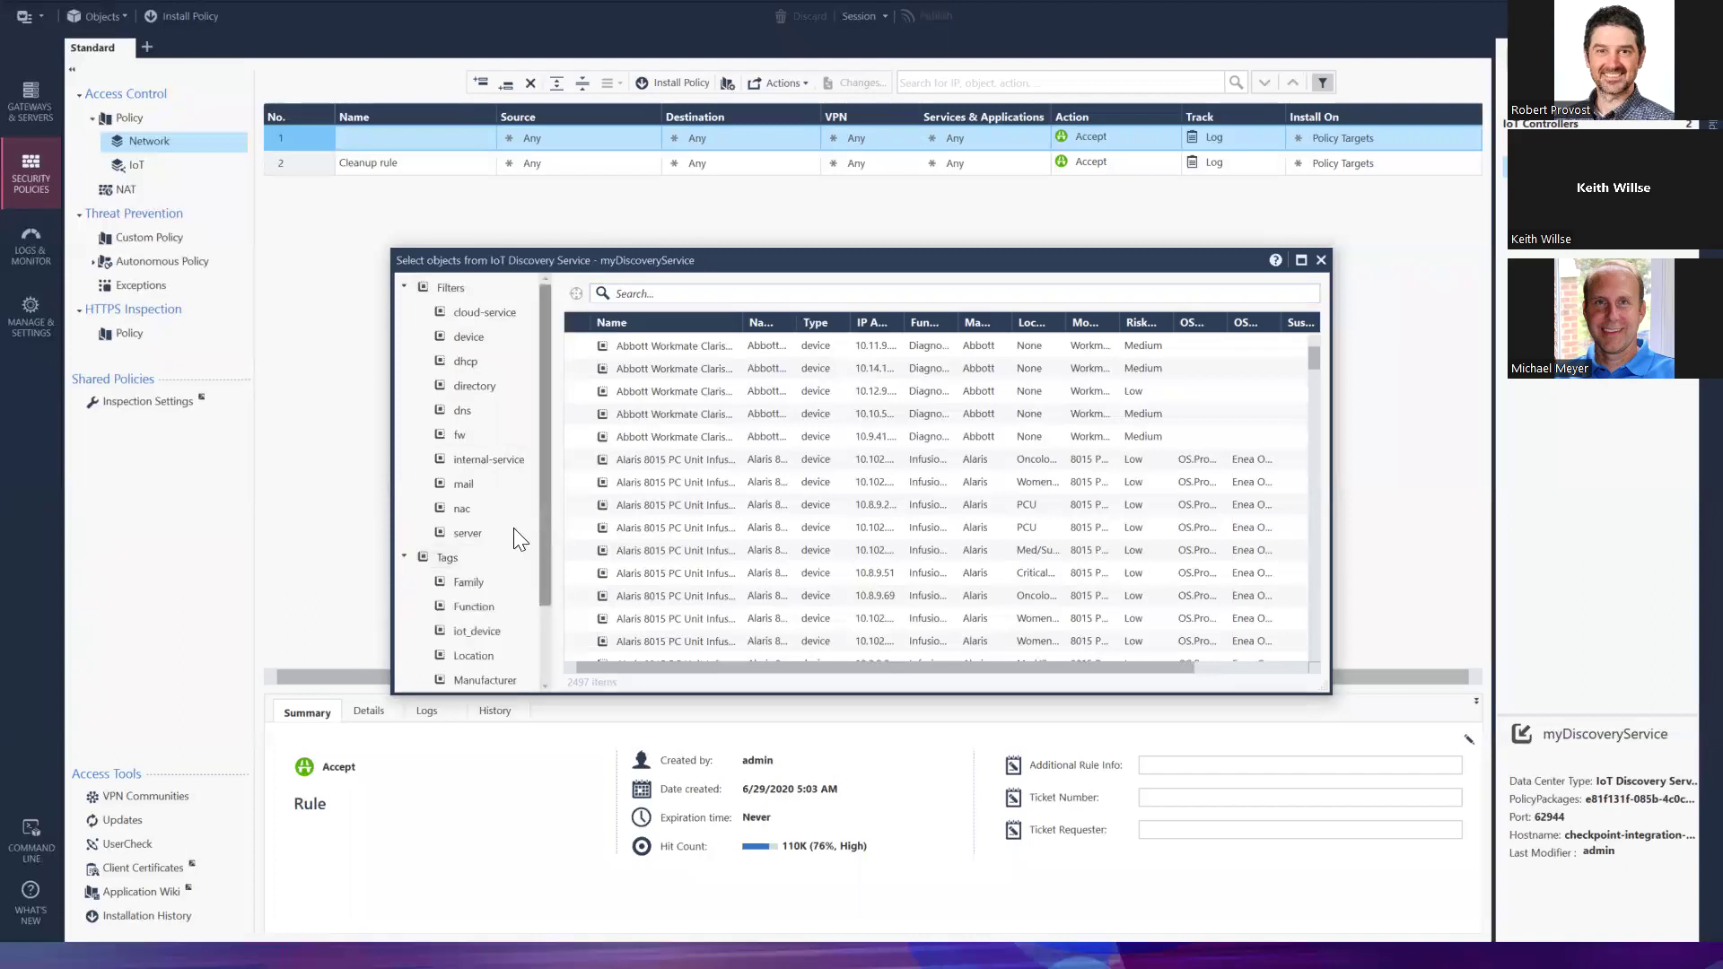
scroll(501, 529, down, 2)
scroll(501, 530, down, 1)
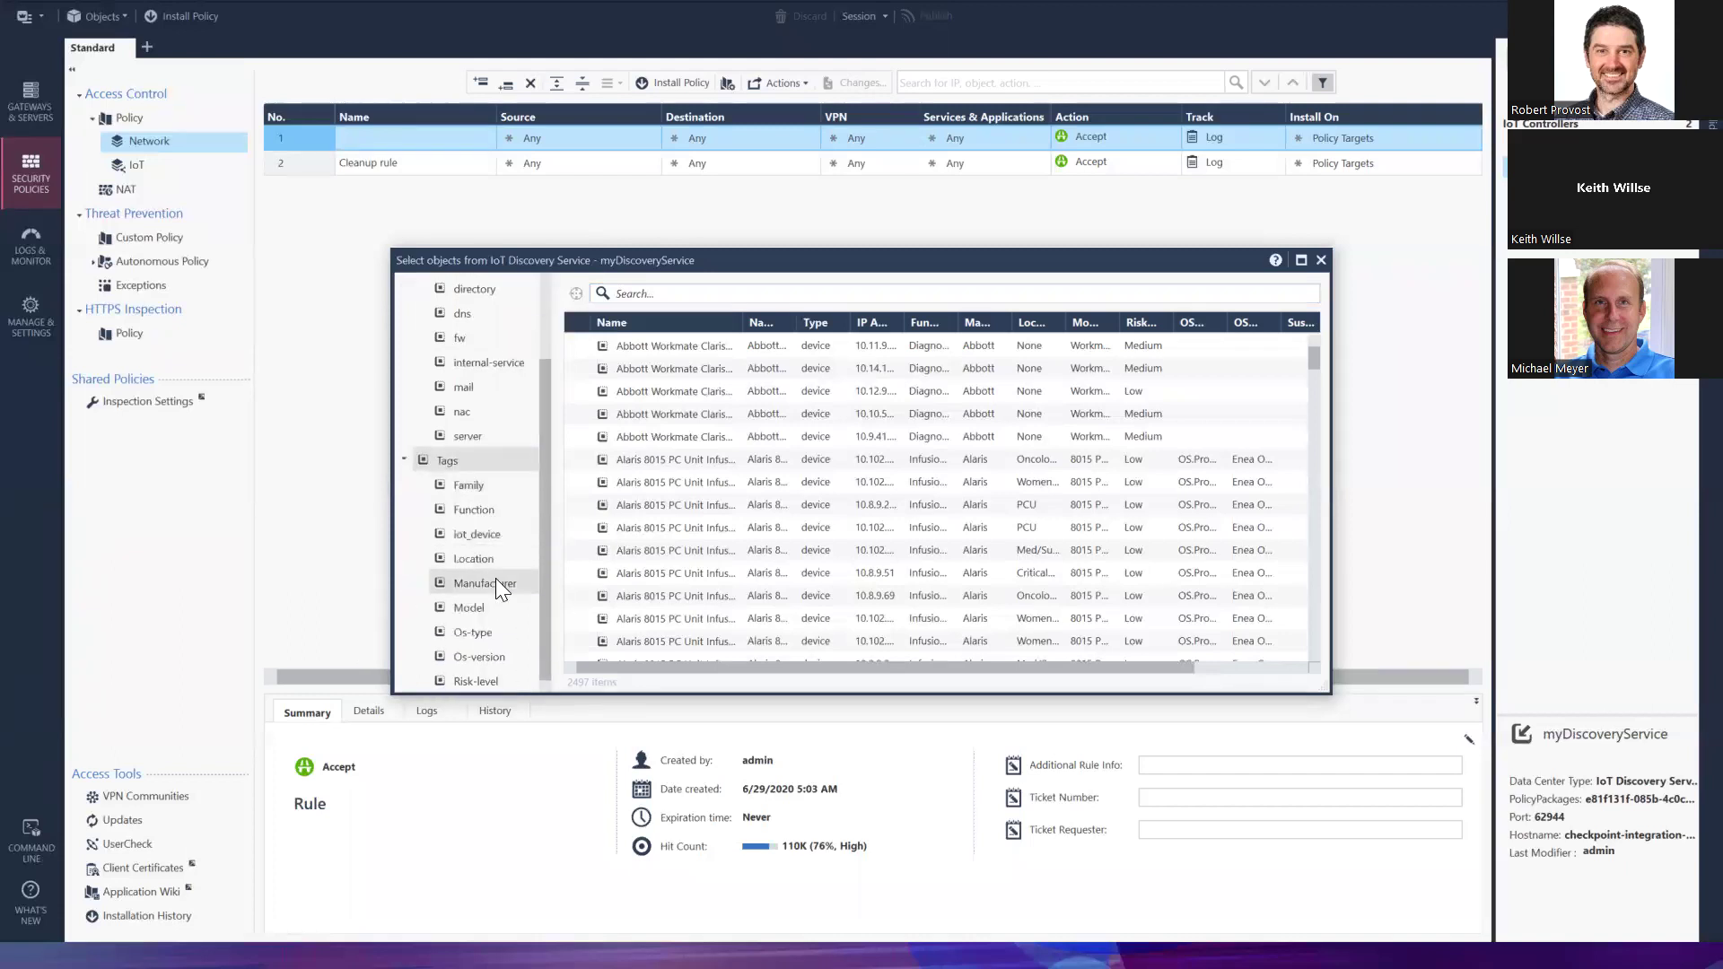
click(496, 582)
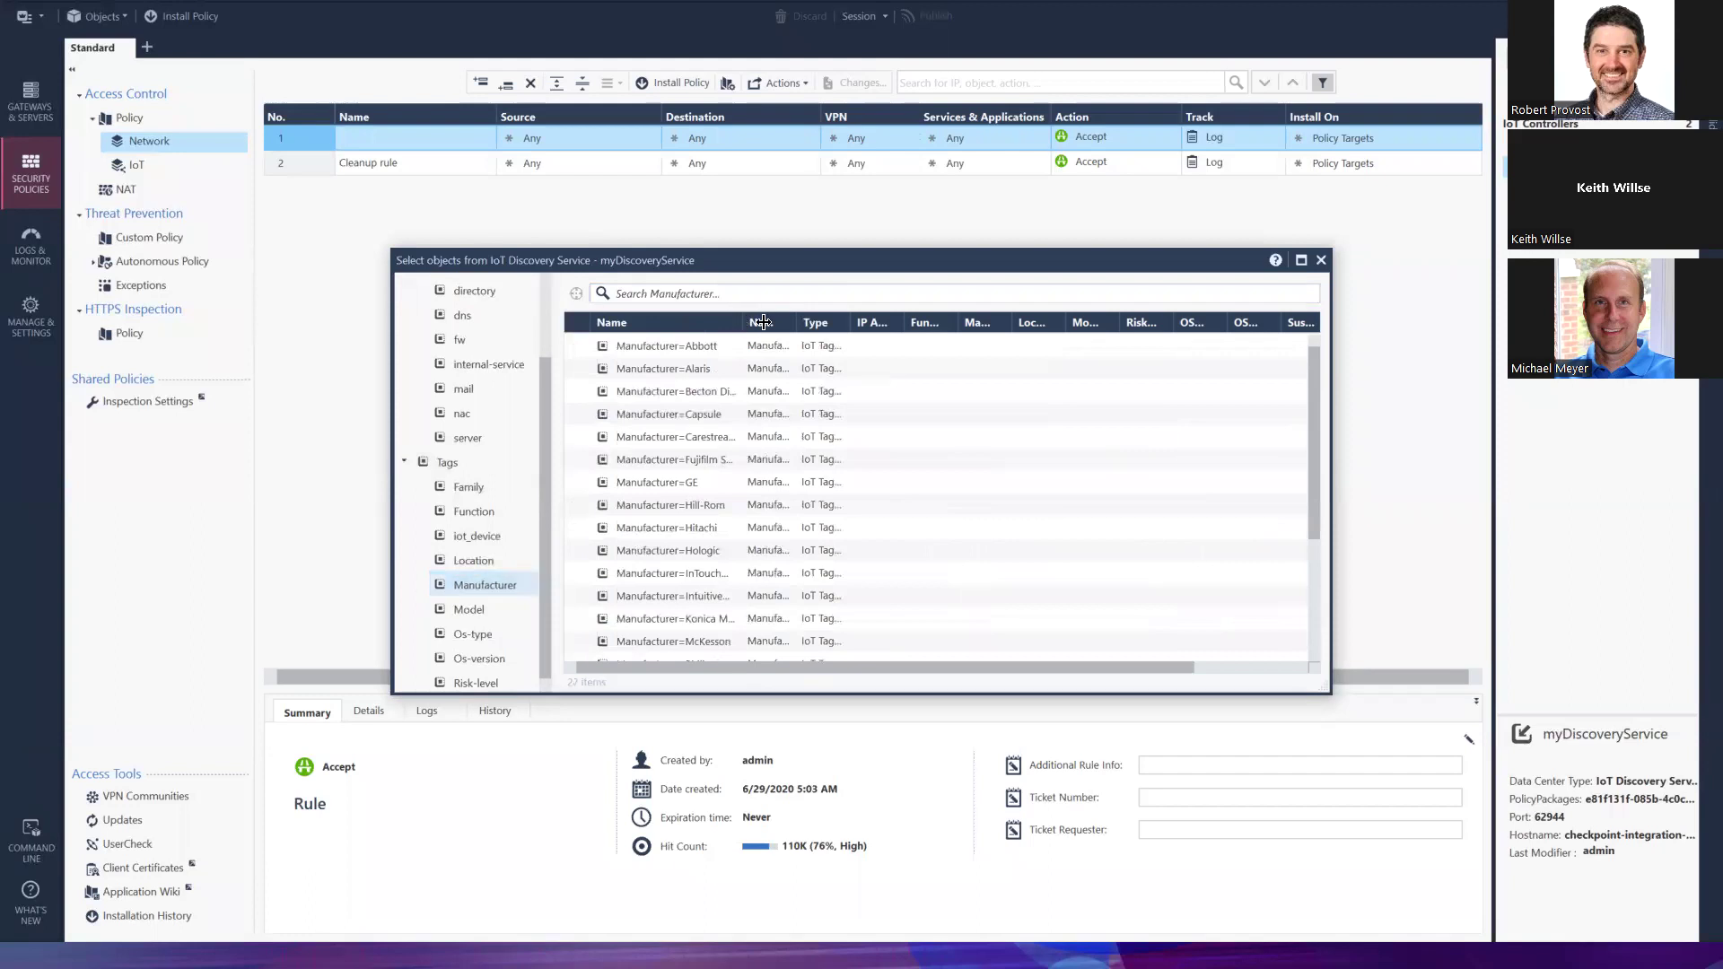
drag(740, 323, 849, 323)
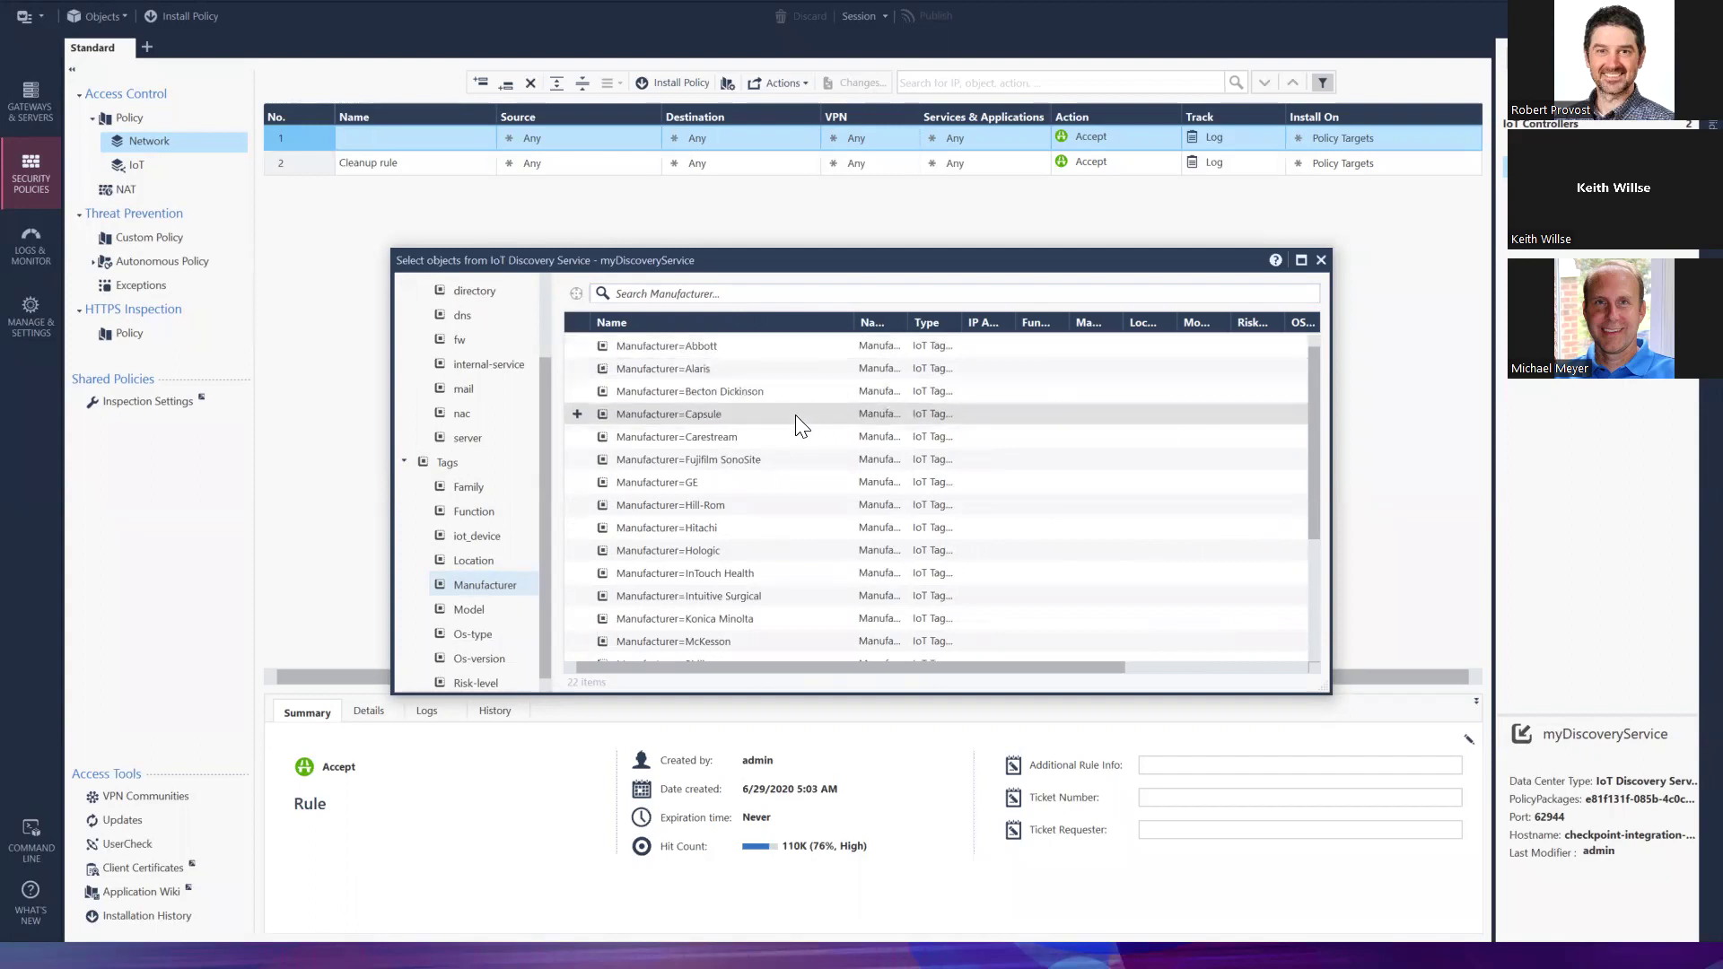
scroll(795, 414, down, 1)
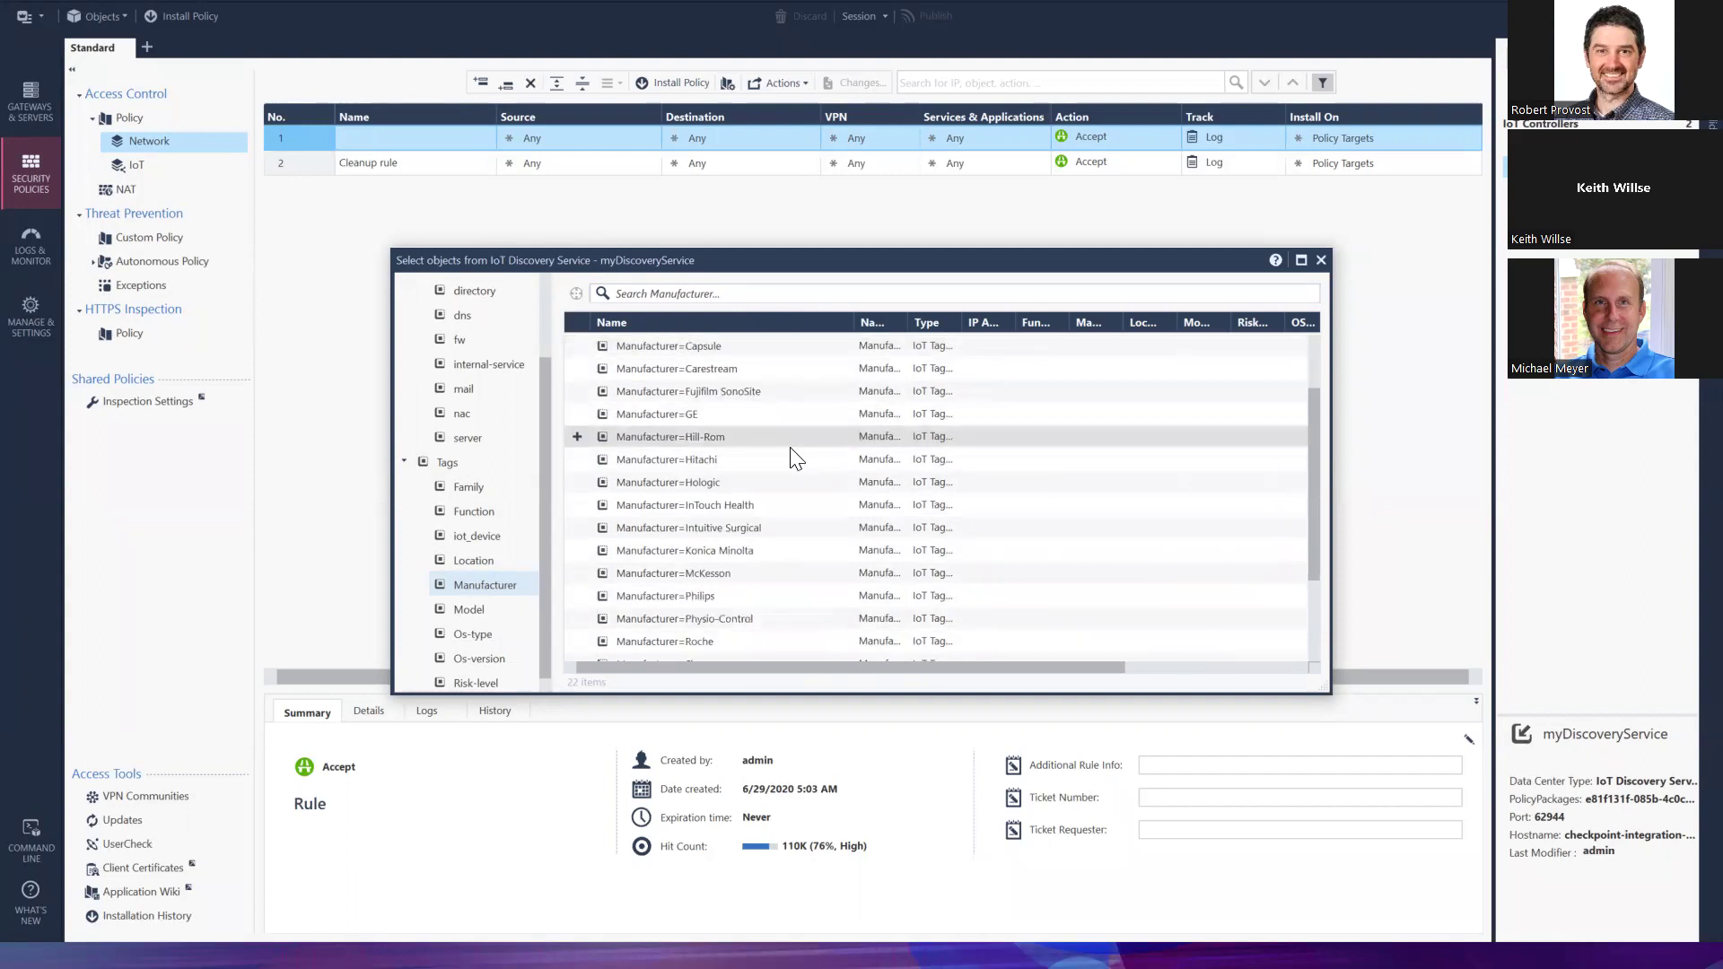
scroll(795, 458, down, 2)
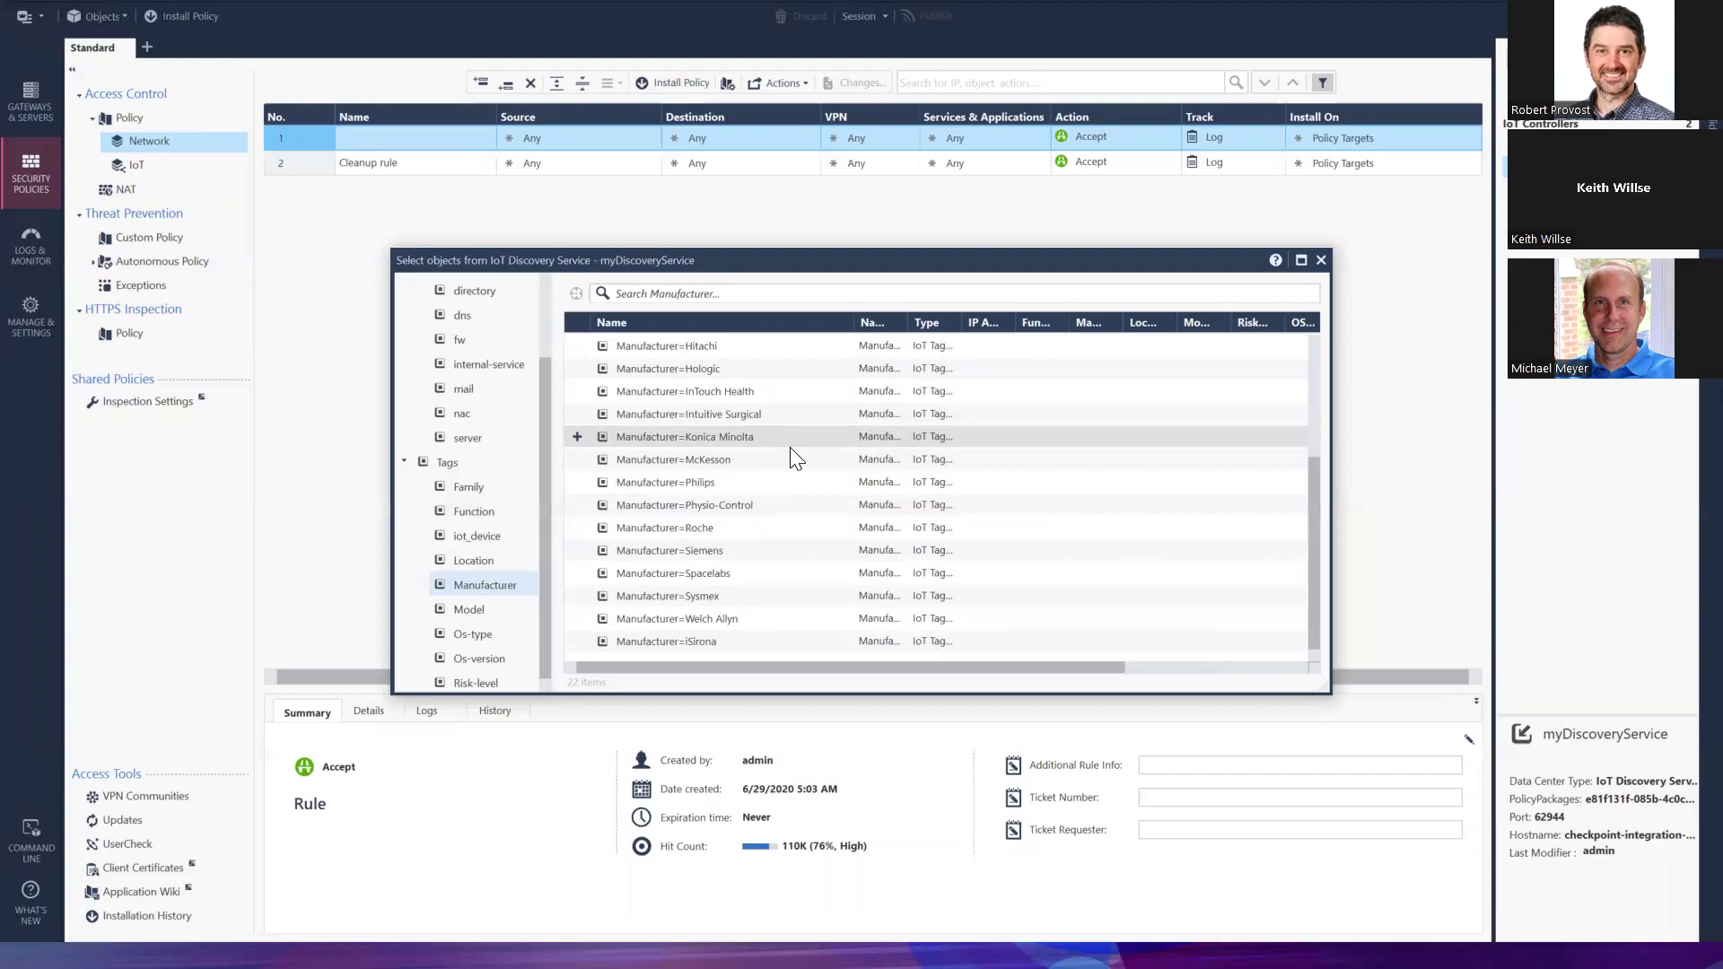
click(675, 546)
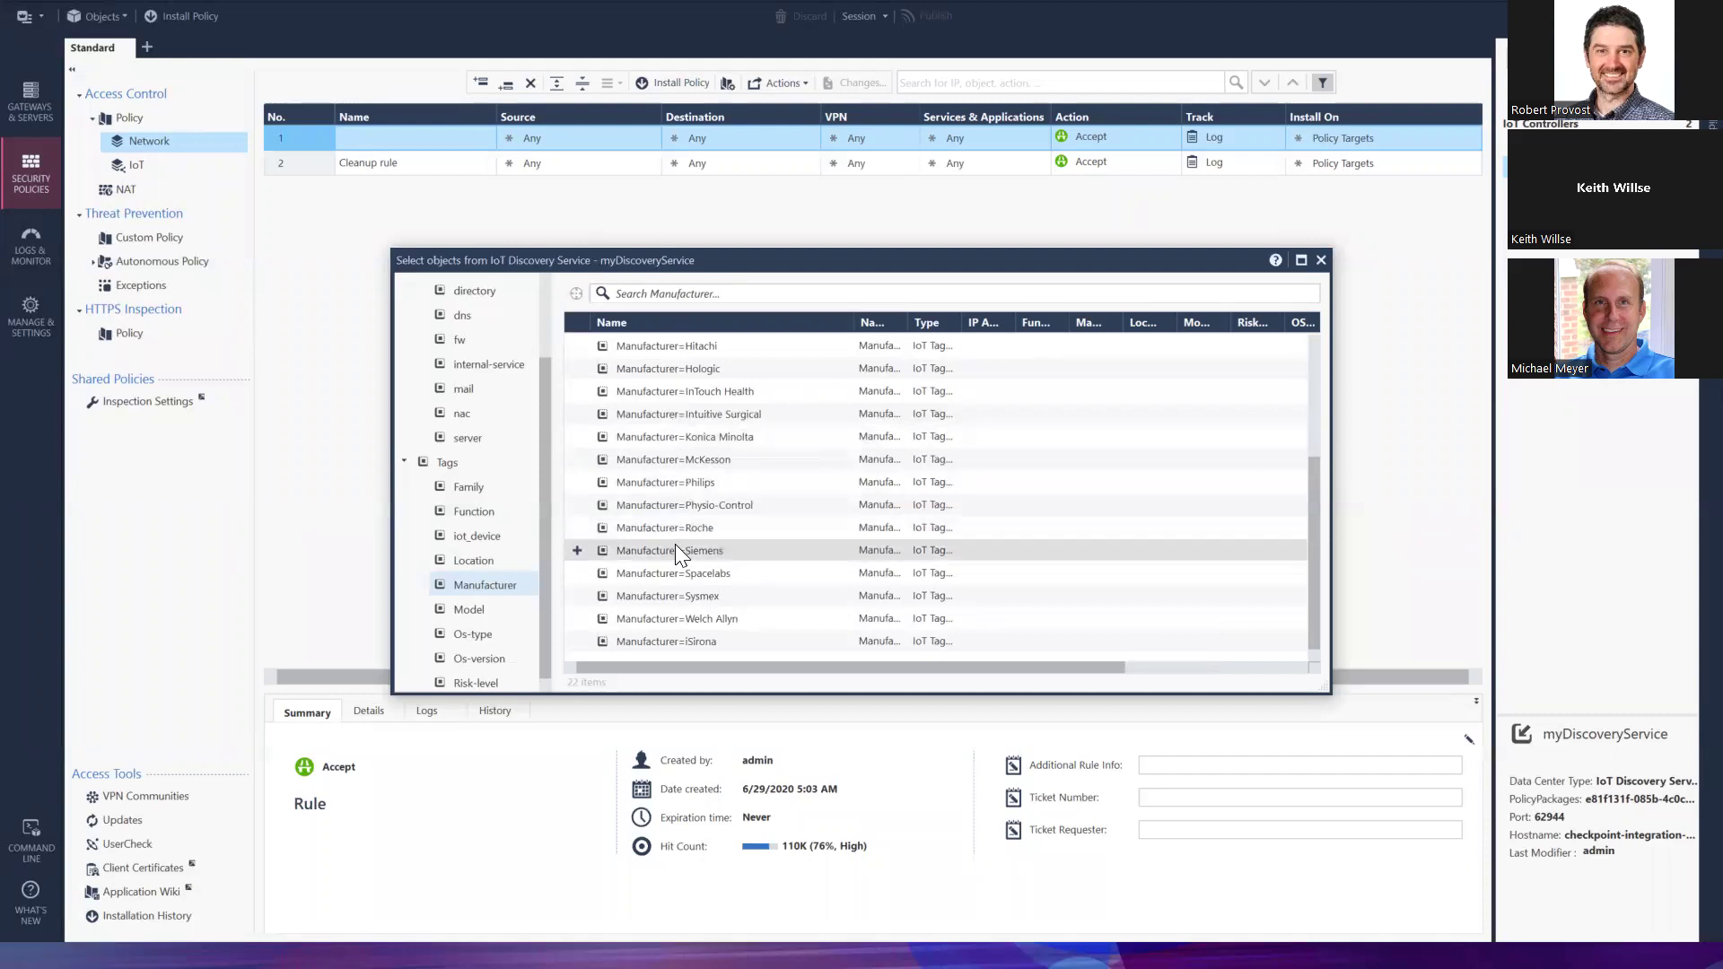
click(577, 550)
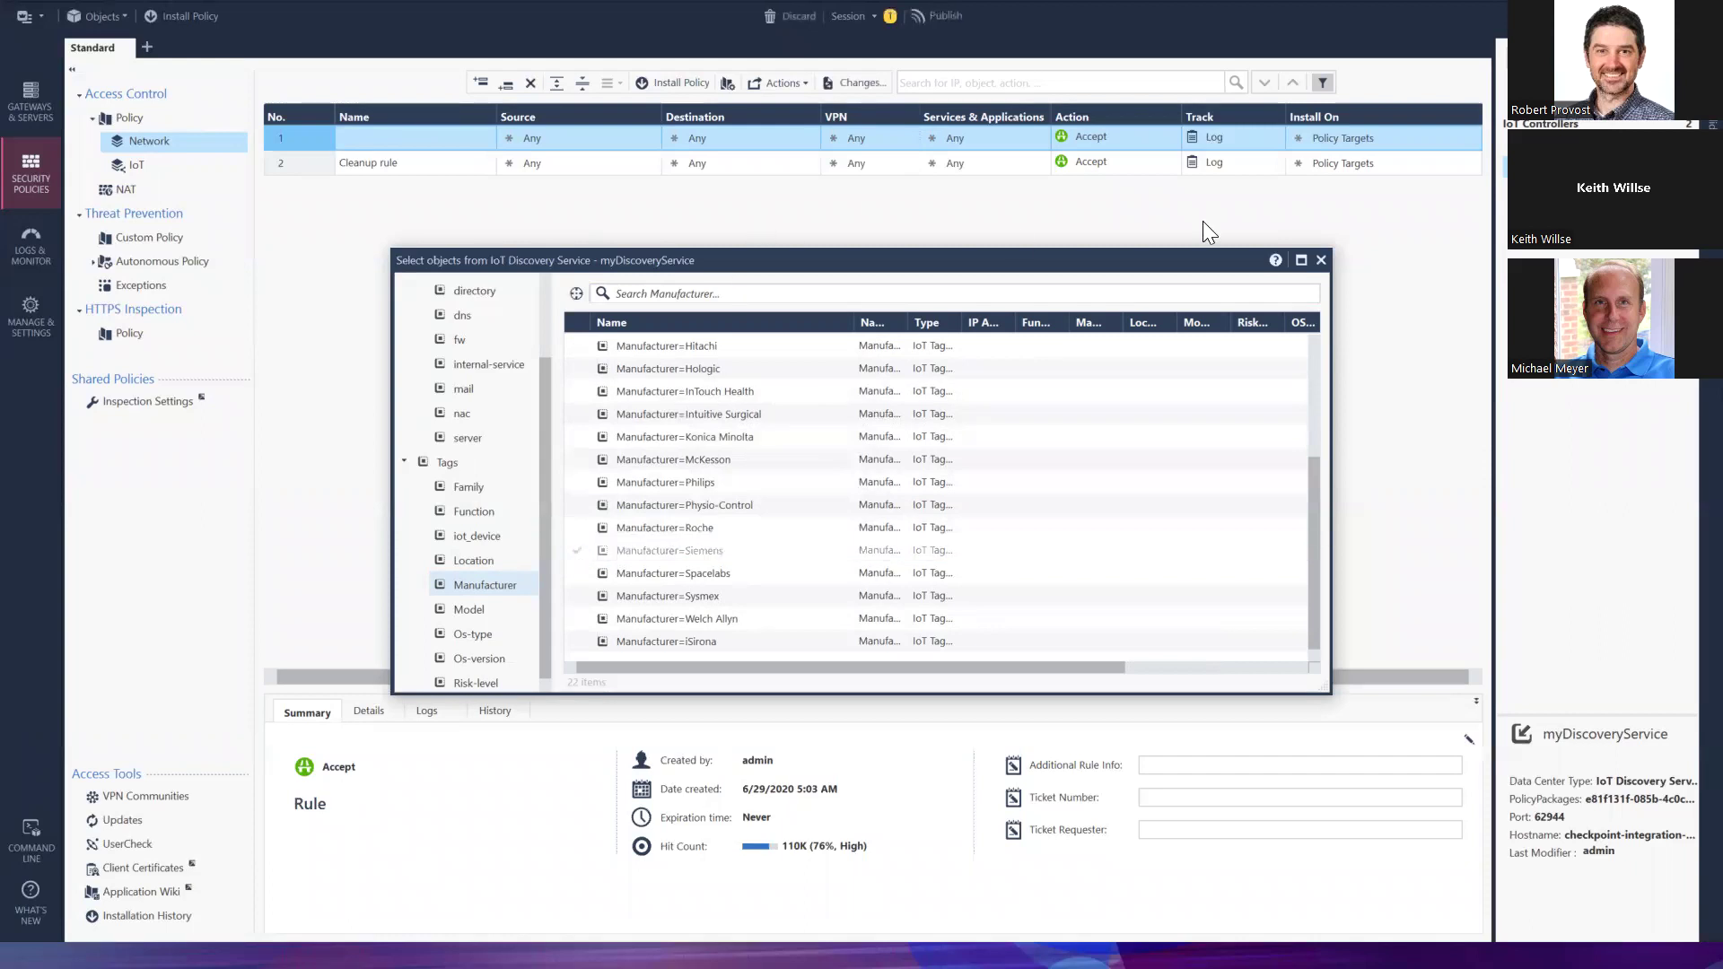
Close the object picker and publish the Manufacturer=Siemens tag change with the default session name
click(1325, 258)
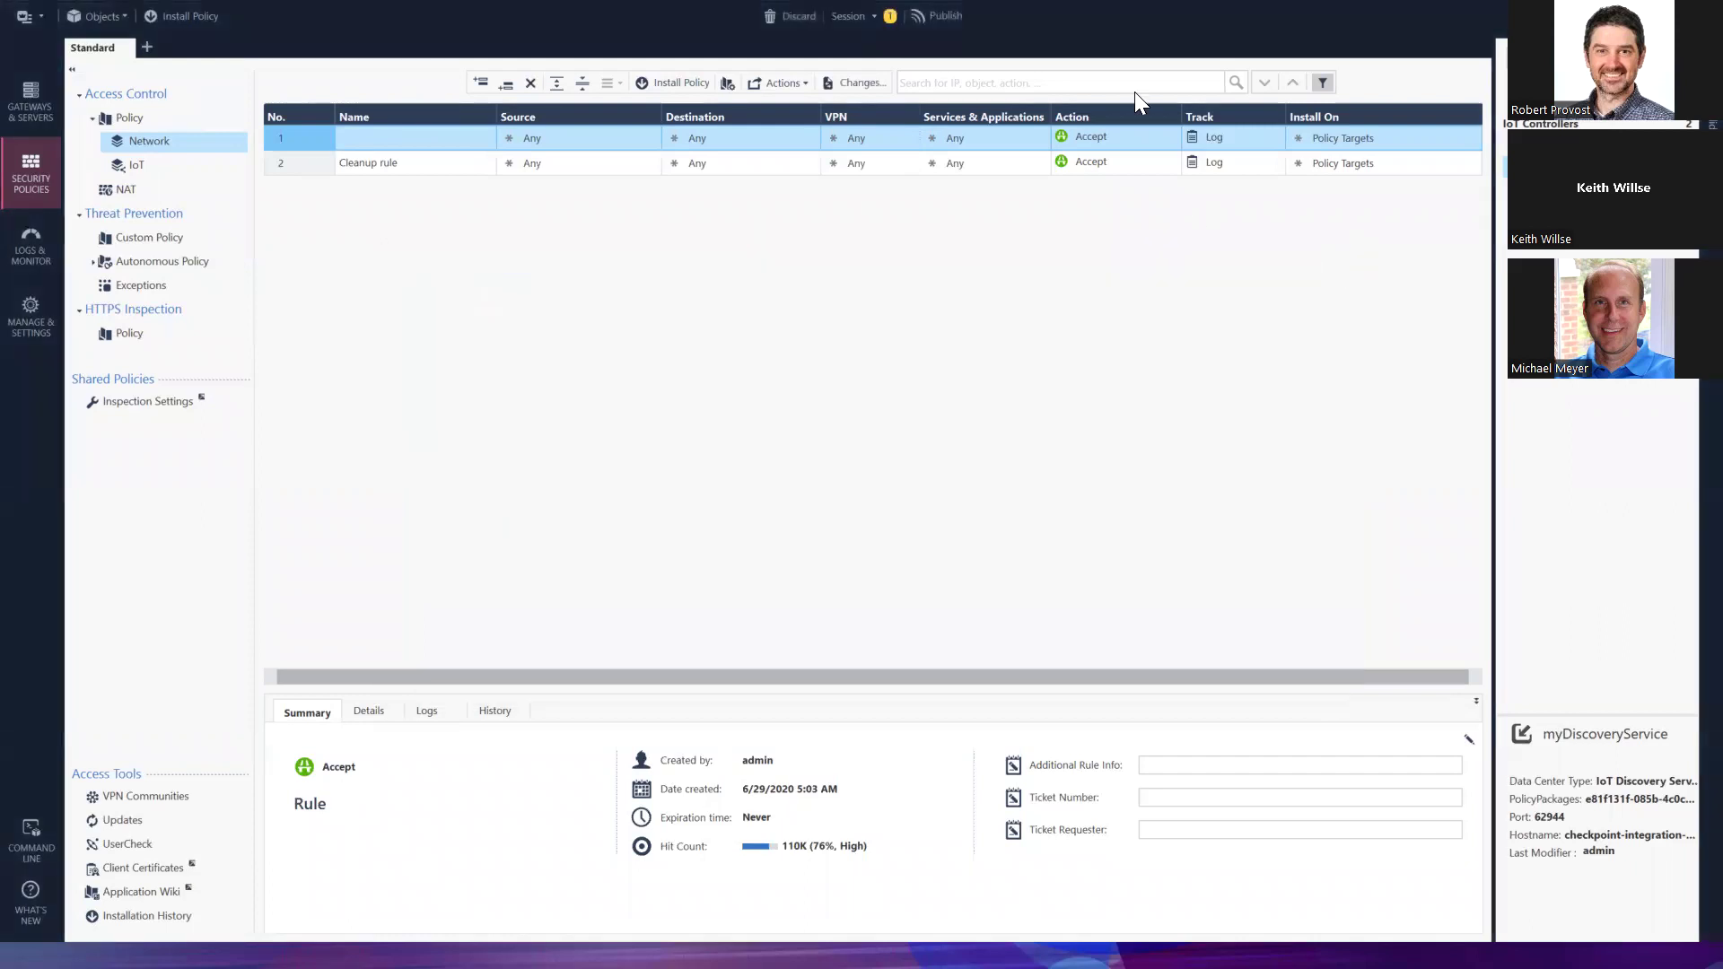
click(951, 15)
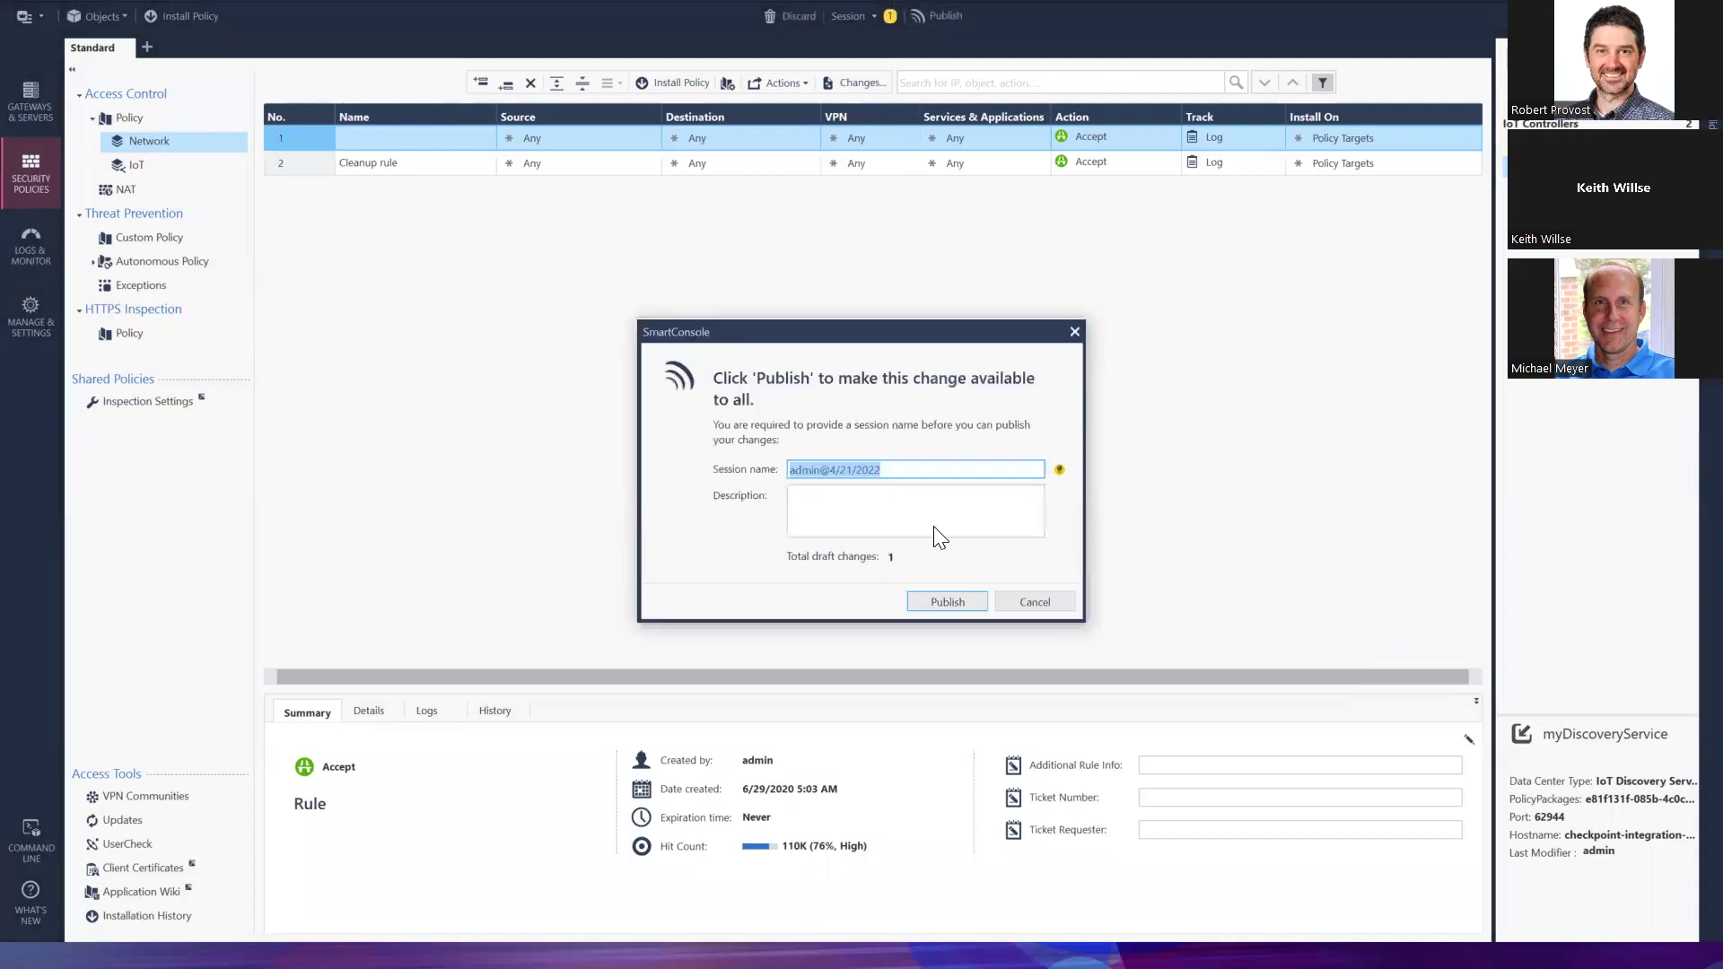
click(959, 600)
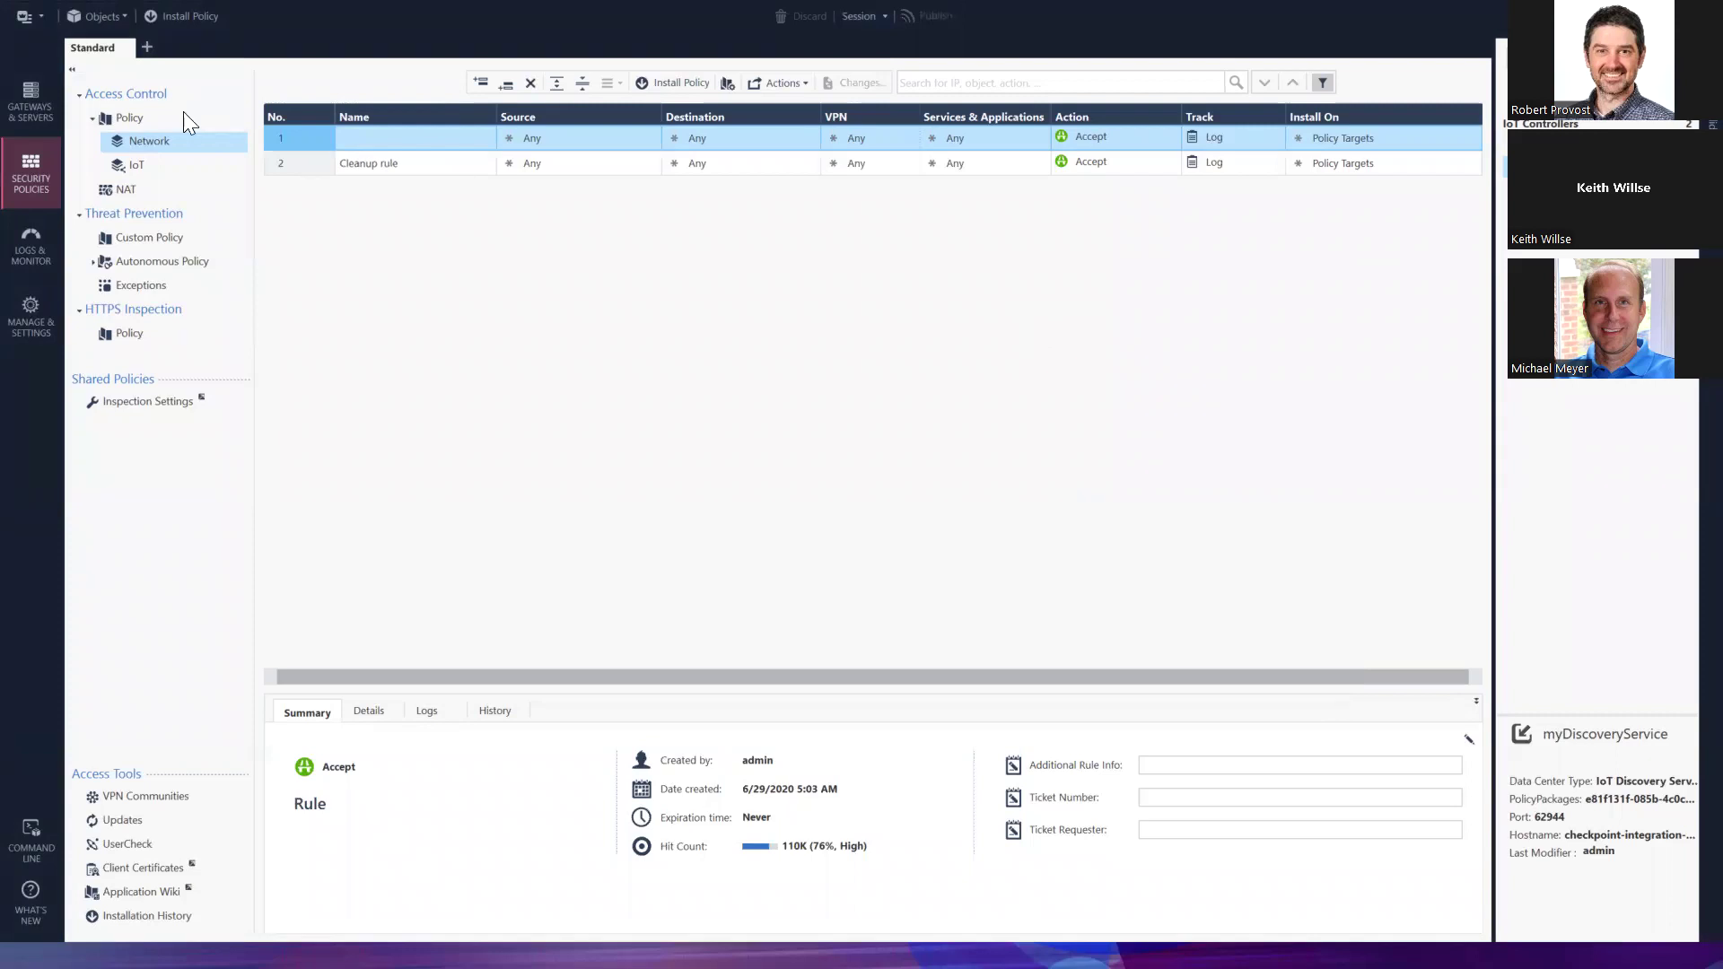
Open the IoT layer to show its eight GE, Alaris, Welch Allyn and Siemens rules plus Cleanup
click(145, 163)
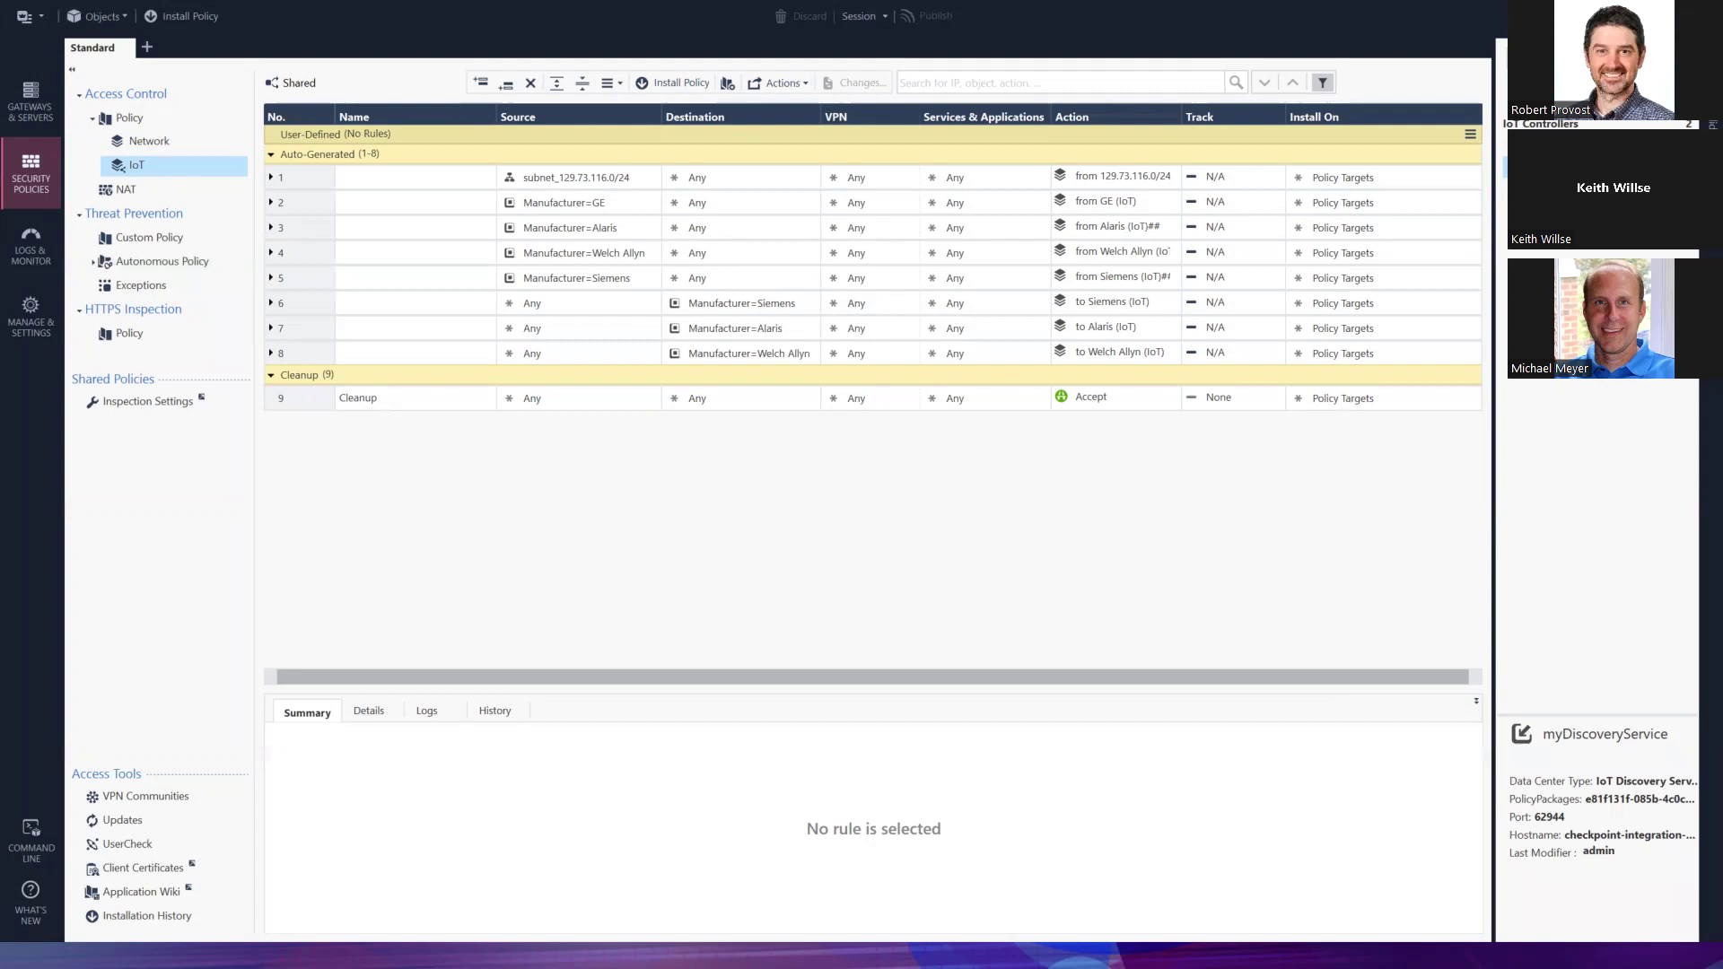
Switch to the Medigate Home dashboard showing 8,716 devices, 642 high risk, 14 compromised
key(alt+Tab)
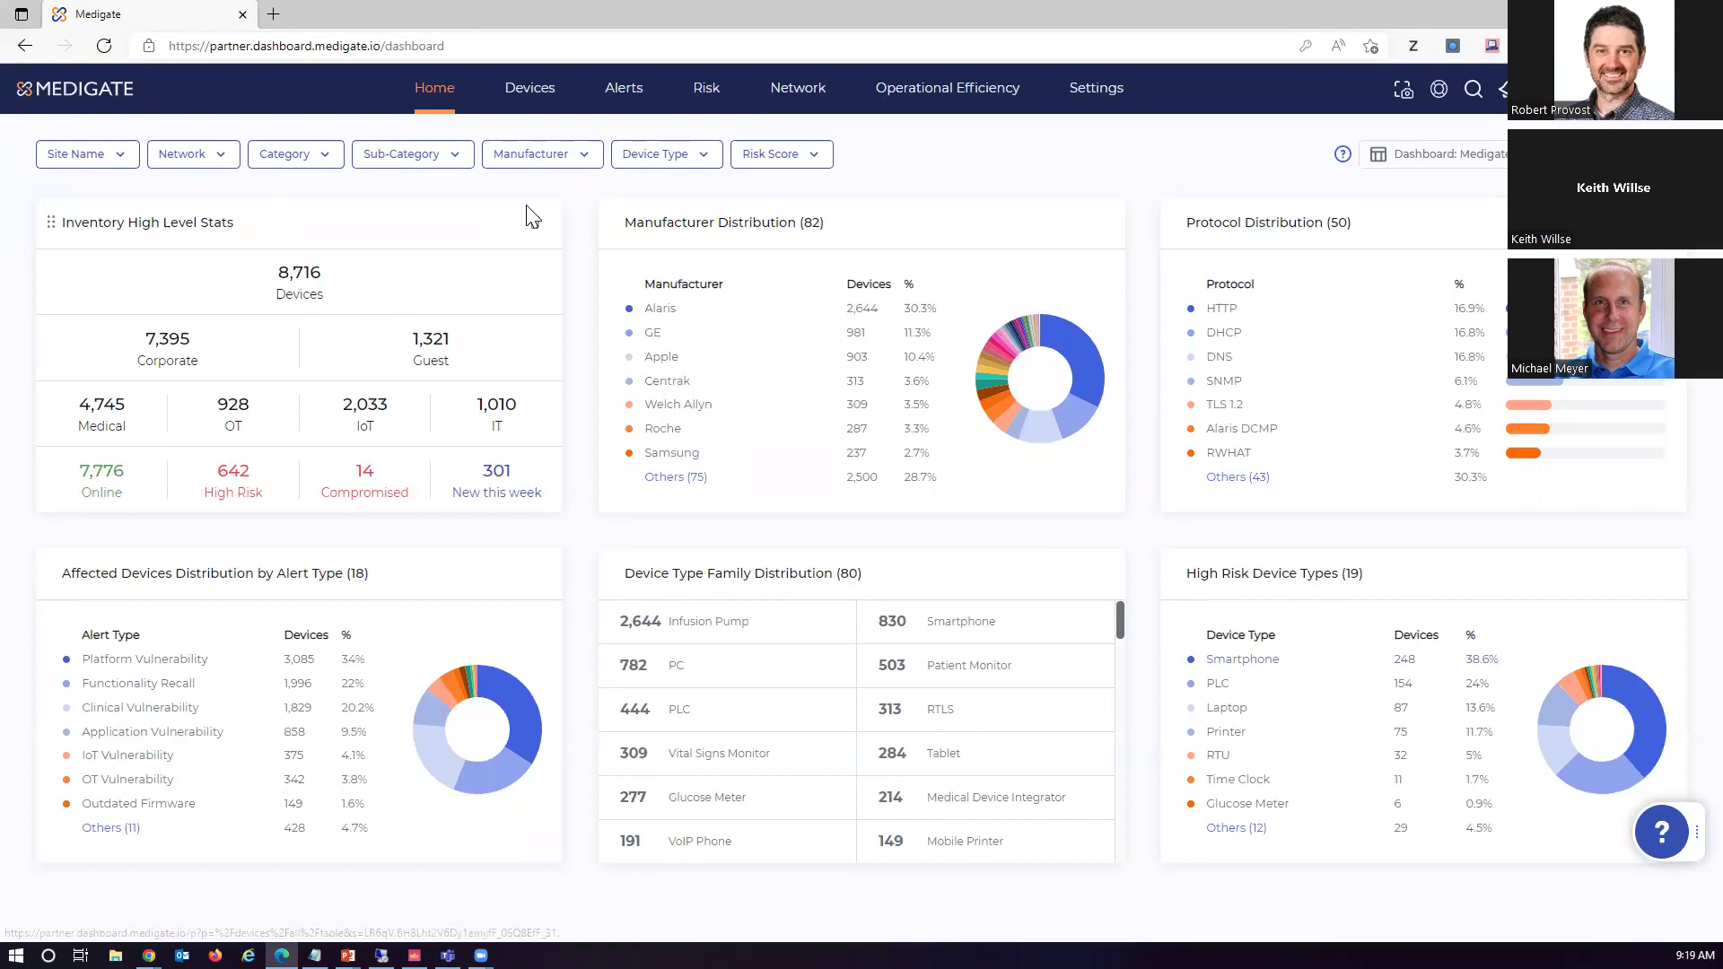
mouse_move(531, 93)
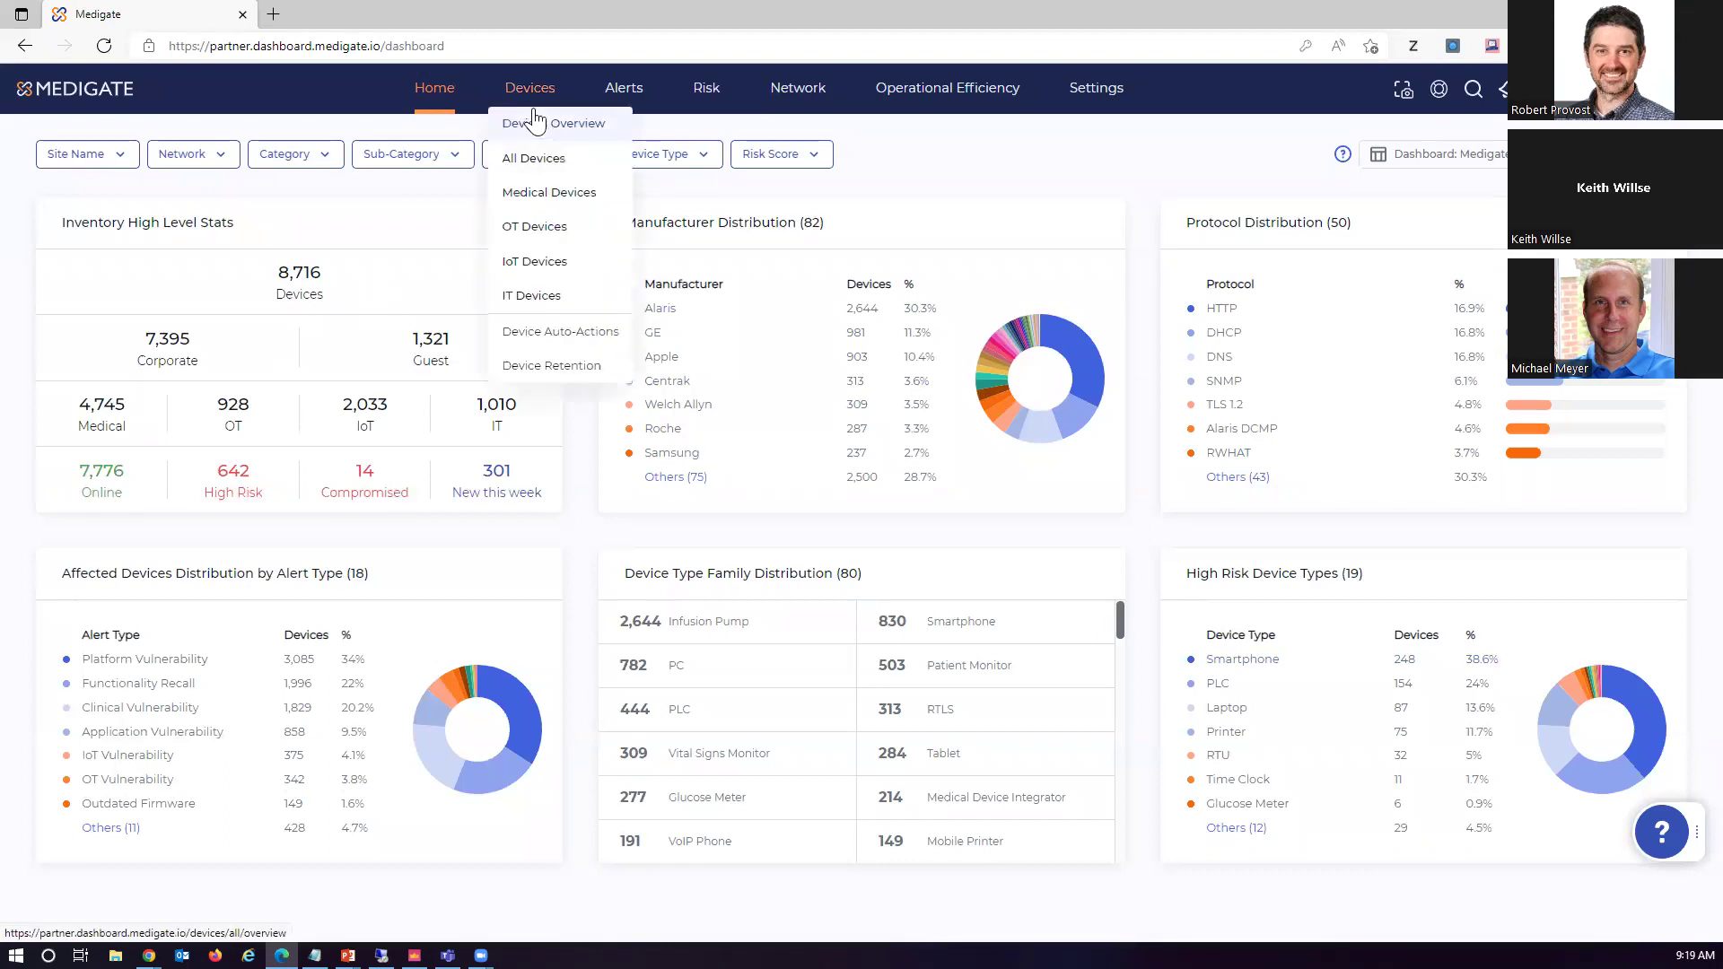
Open the Medical Devices table of 4,745 devices and show its CONN. TYPE filter choices
click(566, 197)
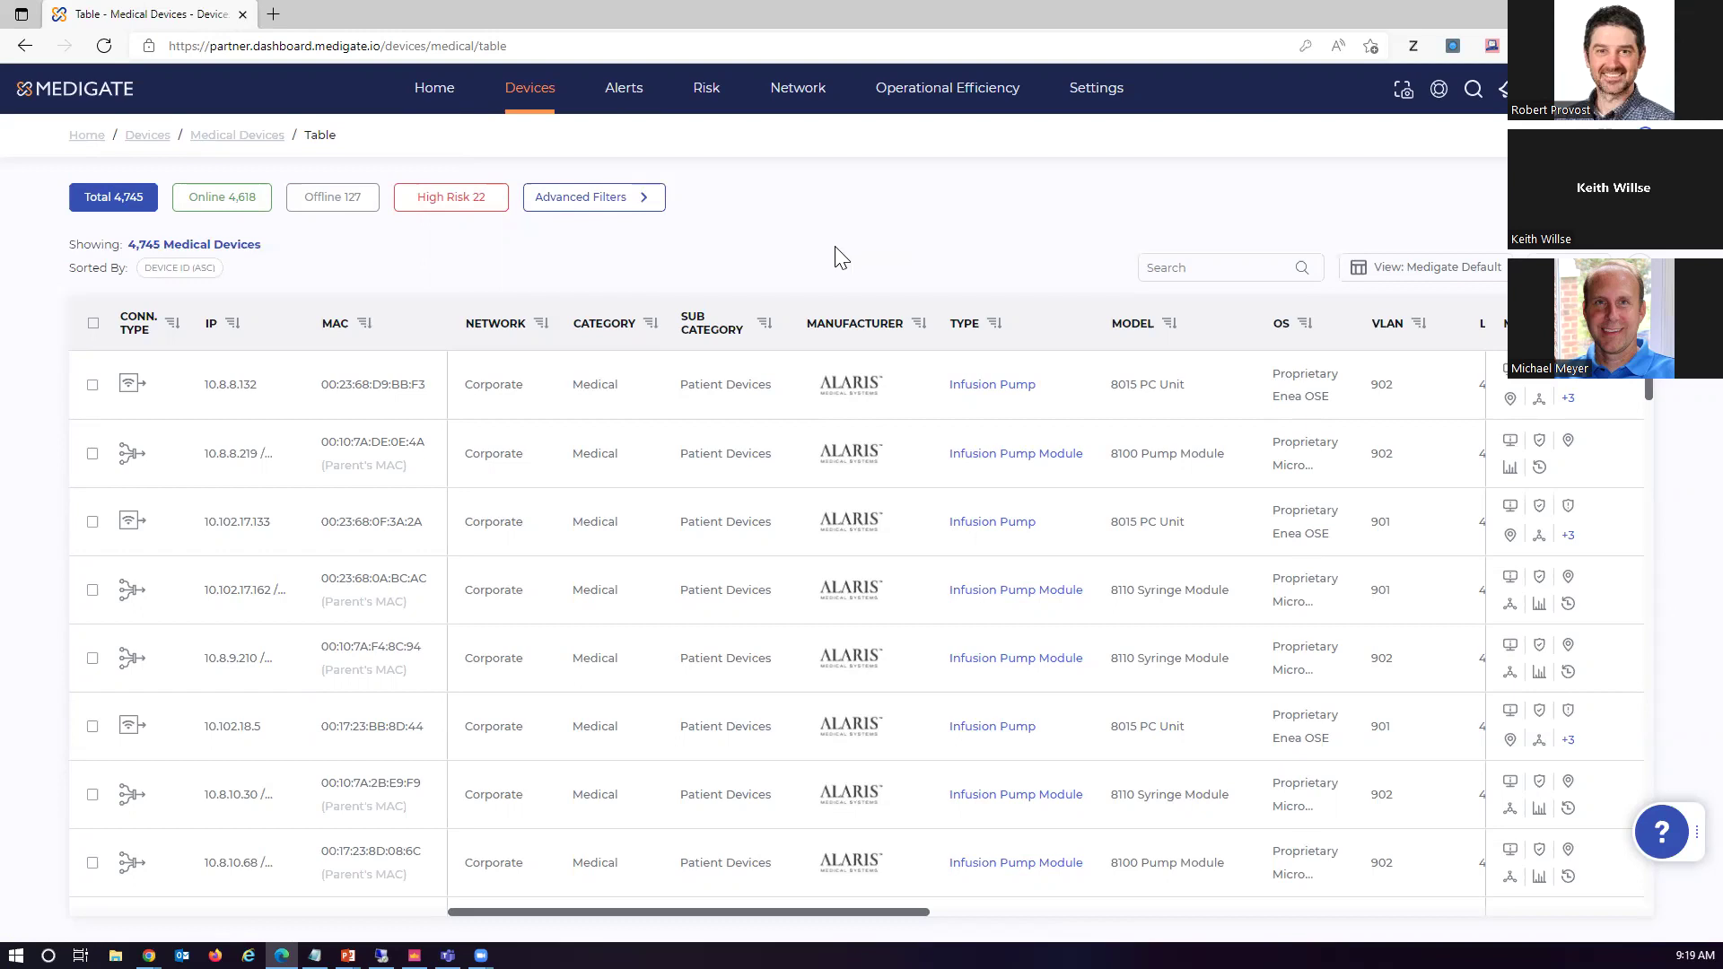
click(171, 325)
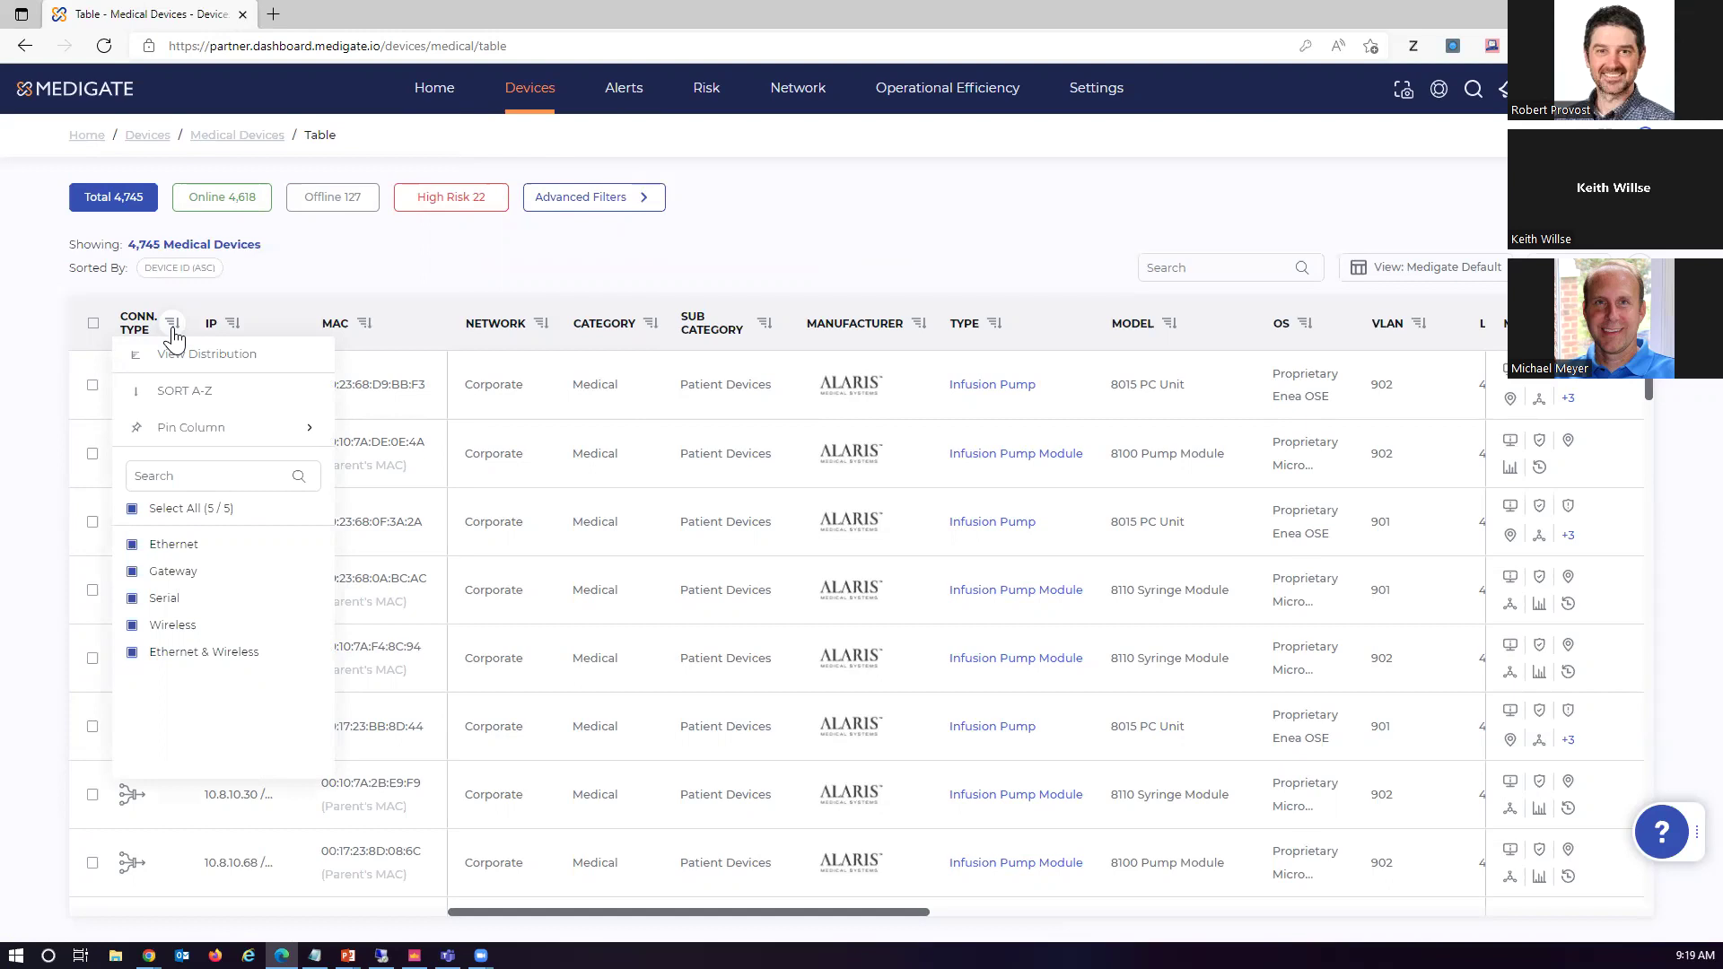
Filter the CONN. TYPE column to Serial only, leaving 287 medical devices
click(132, 599)
click(132, 509)
click(131, 509)
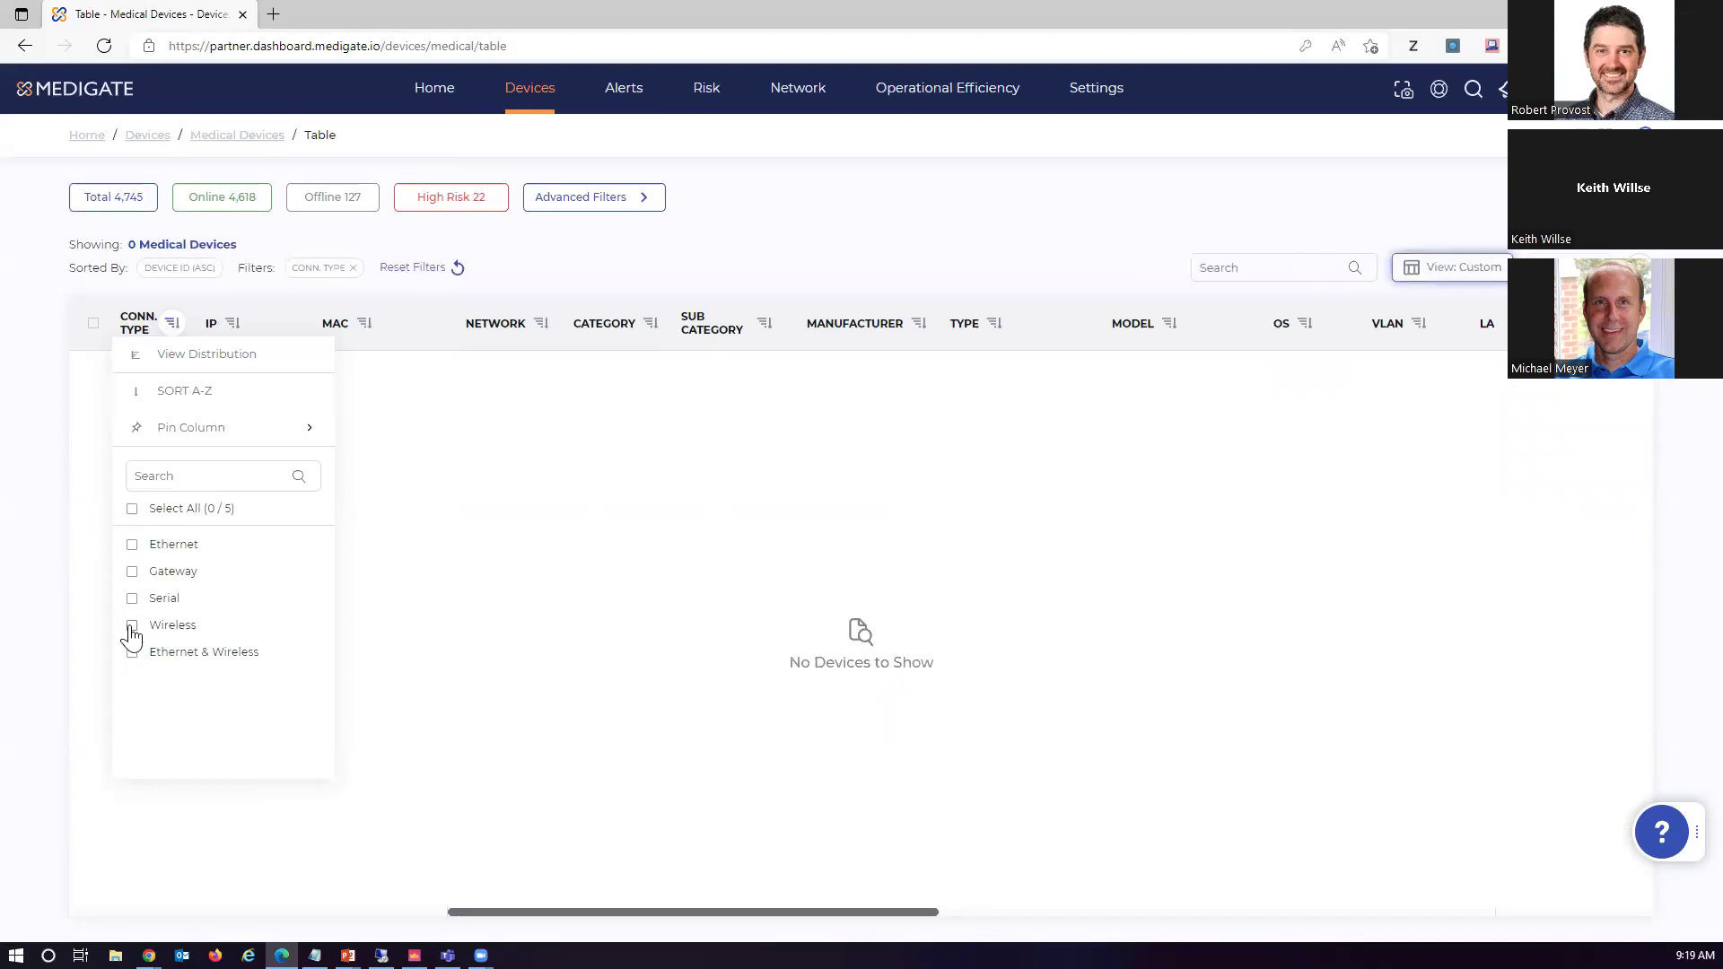
click(132, 599)
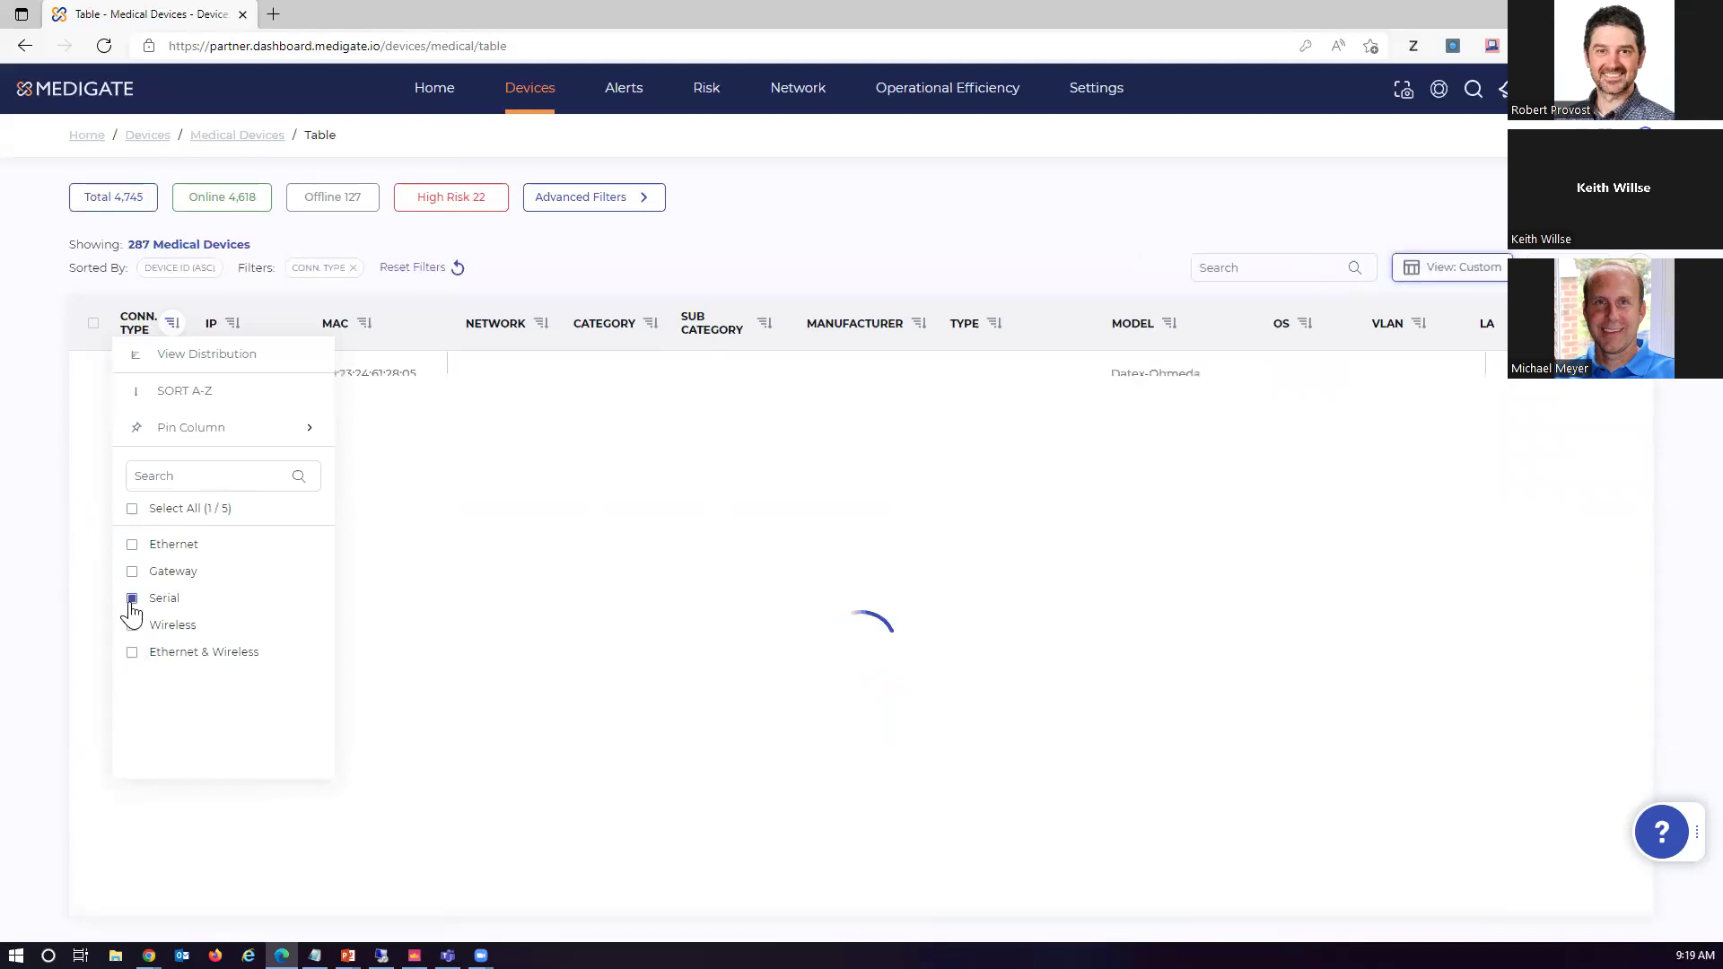
click(777, 245)
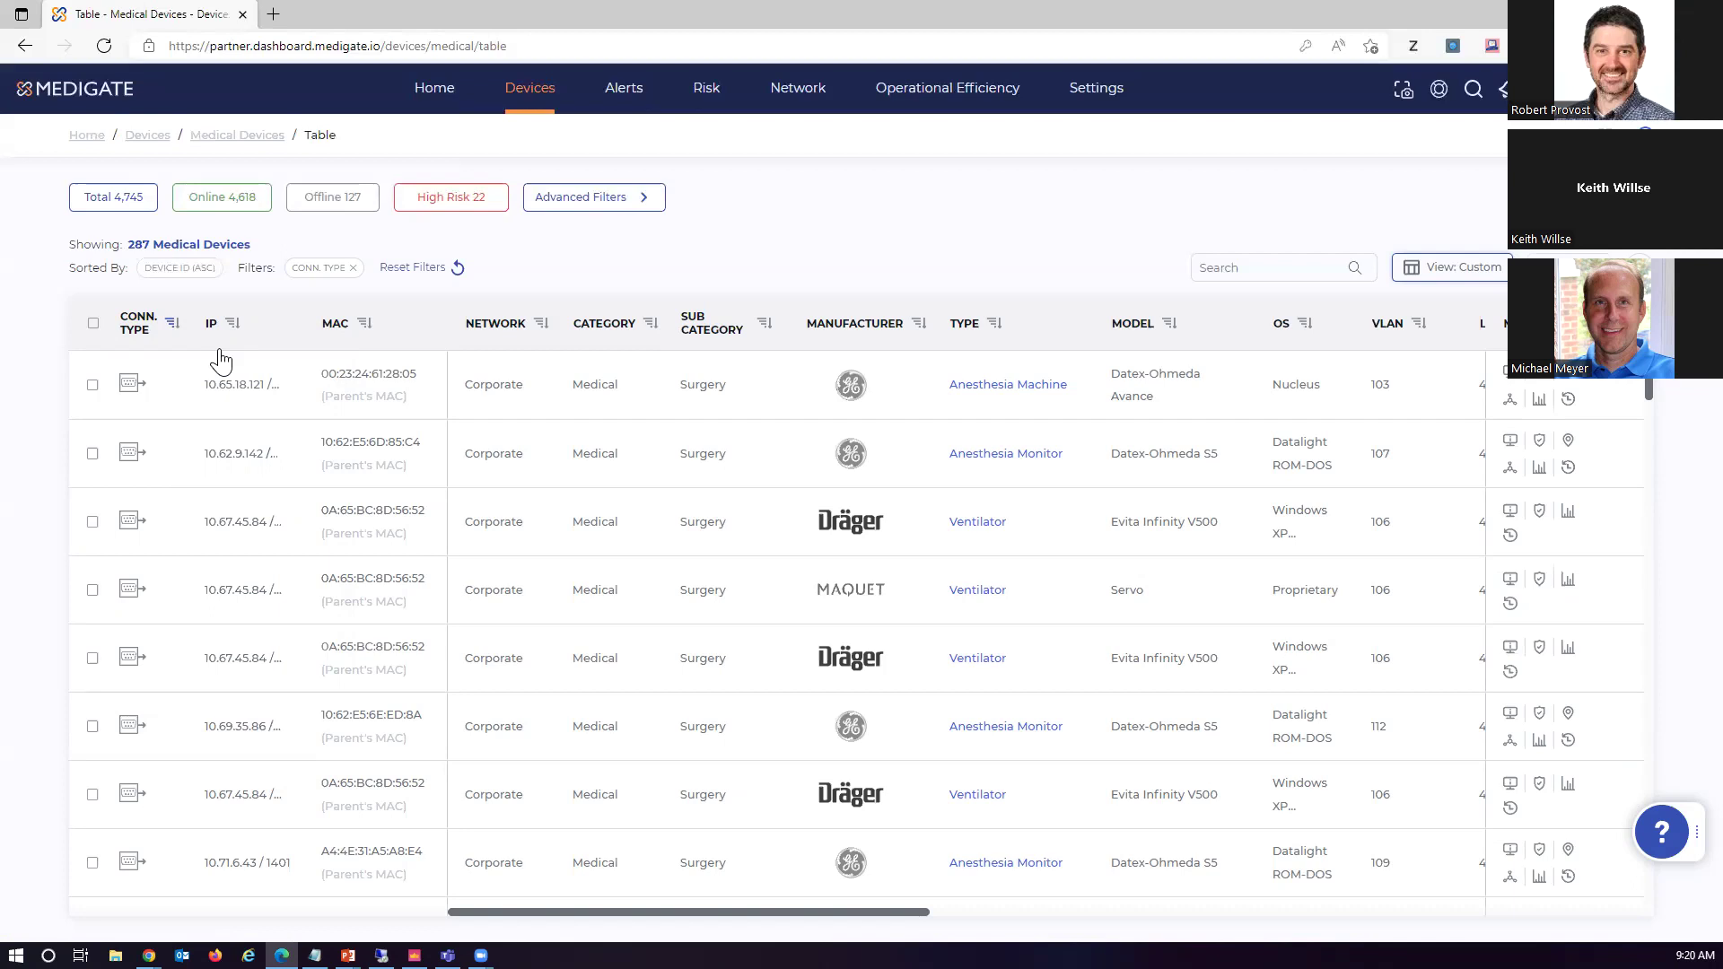
Open the Datex-Ohmeda Avance anesthesia machine's detail page and scroll through its overview
click(135, 386)
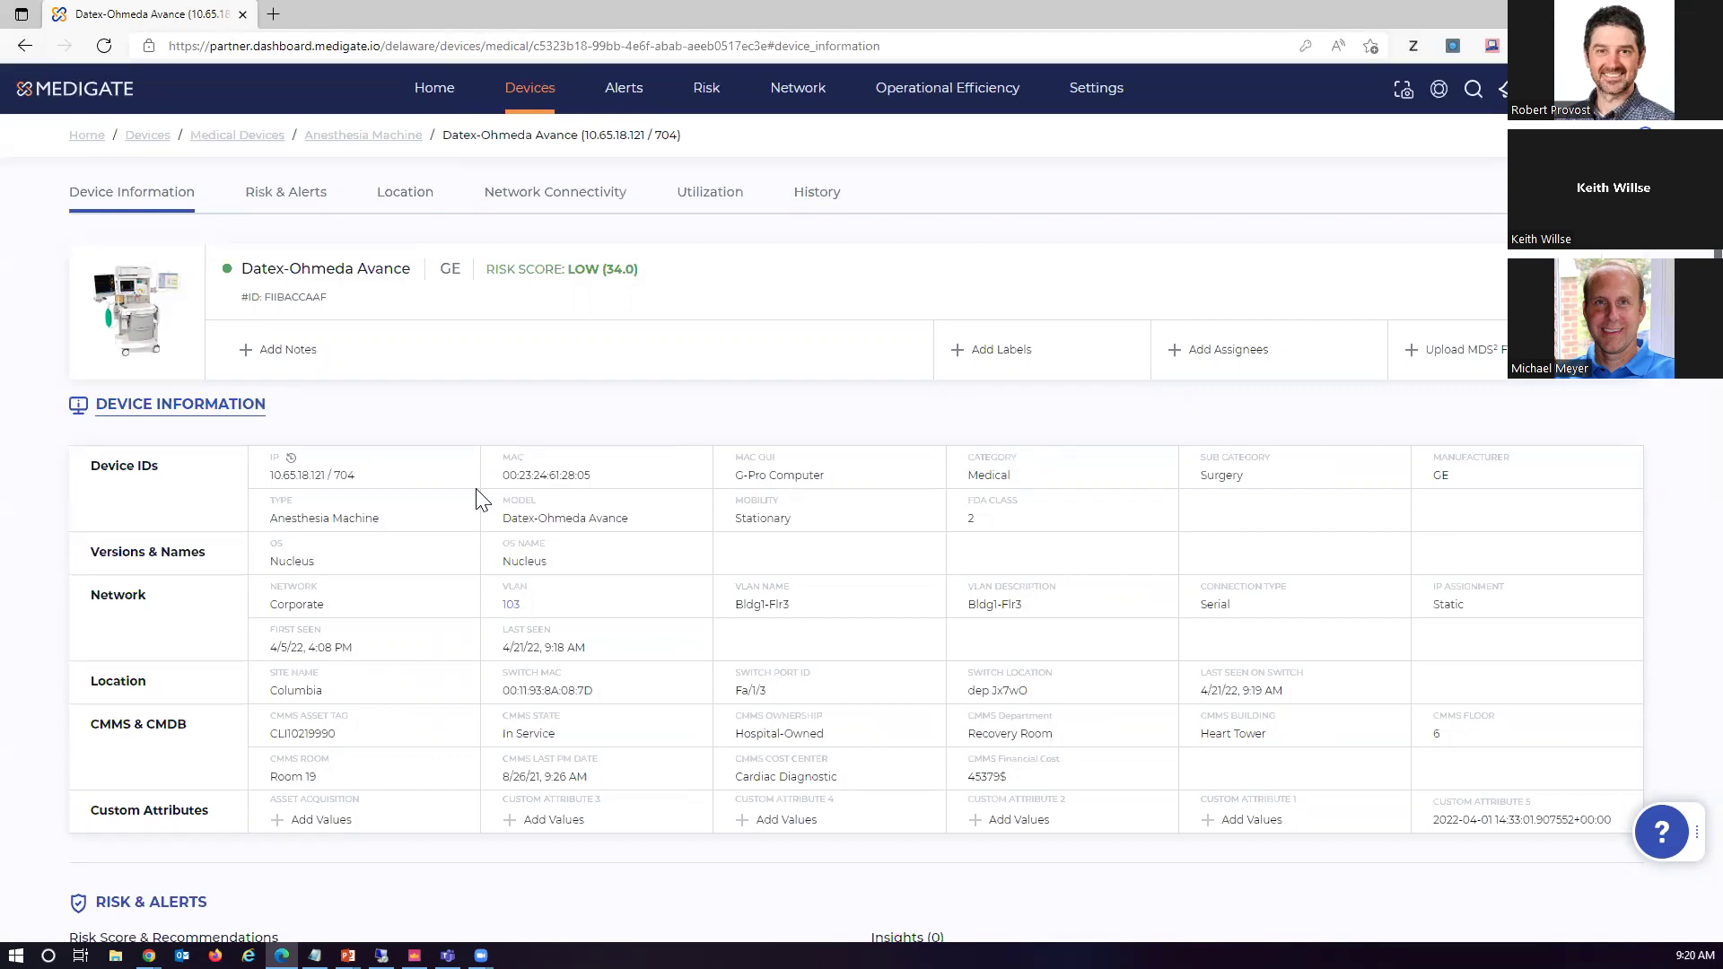
scroll(600, 543, down, 8)
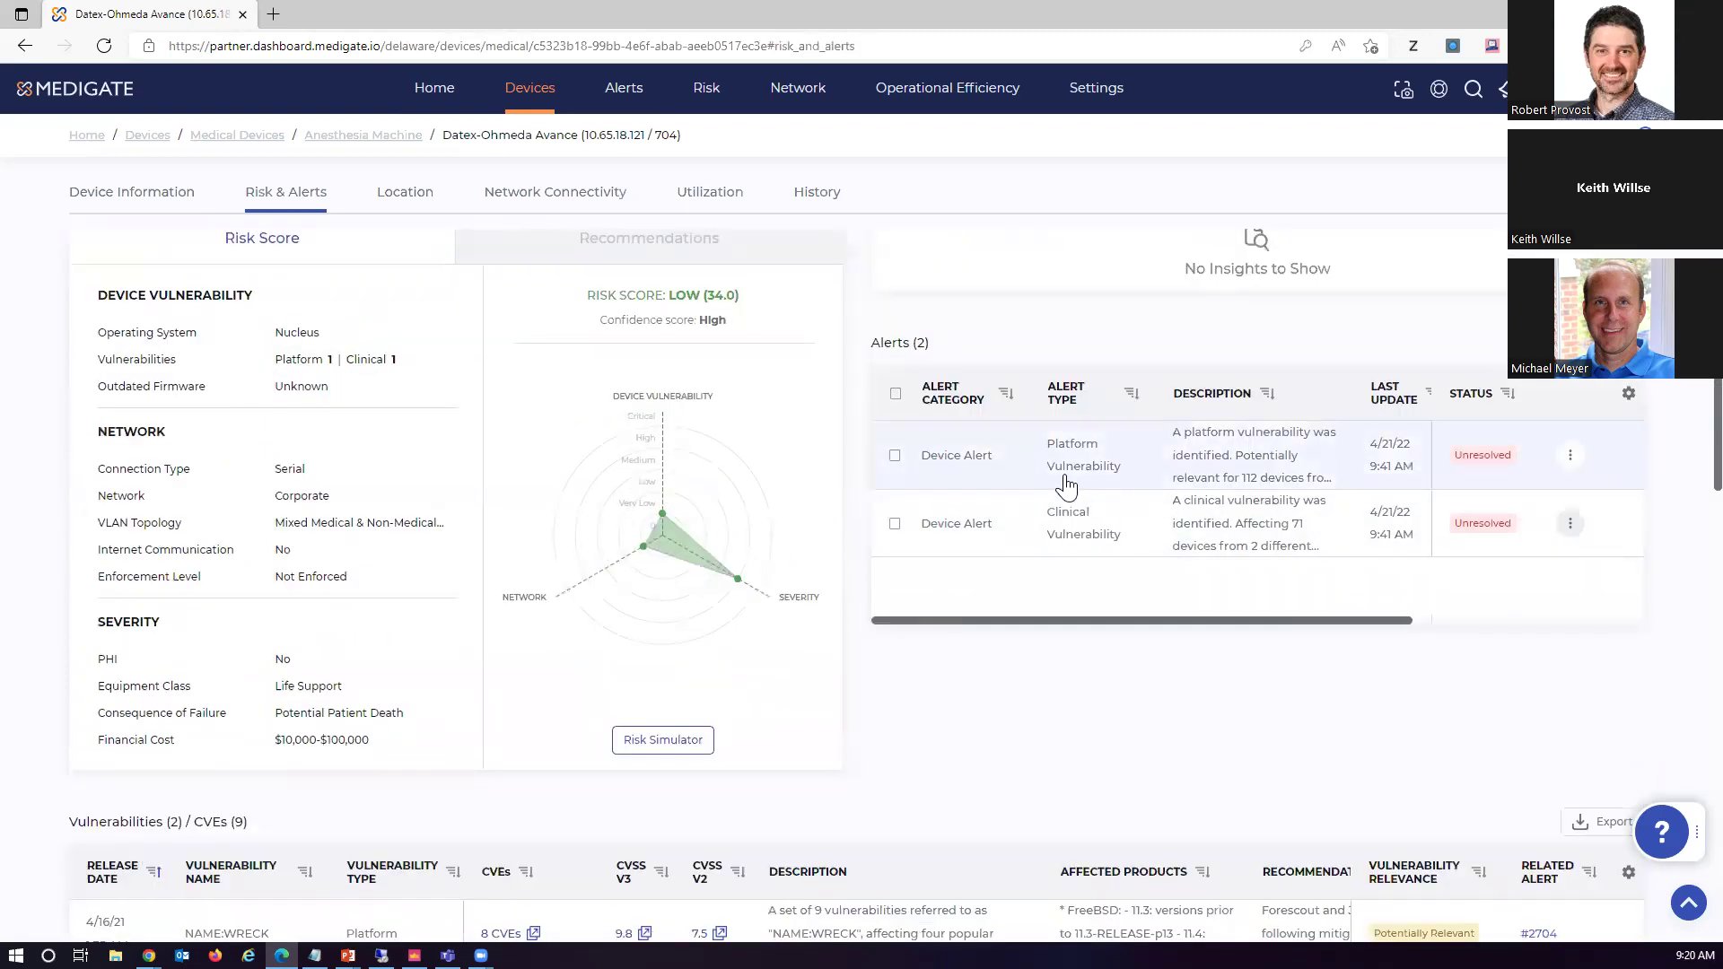
scroll(1066, 485, down, 1)
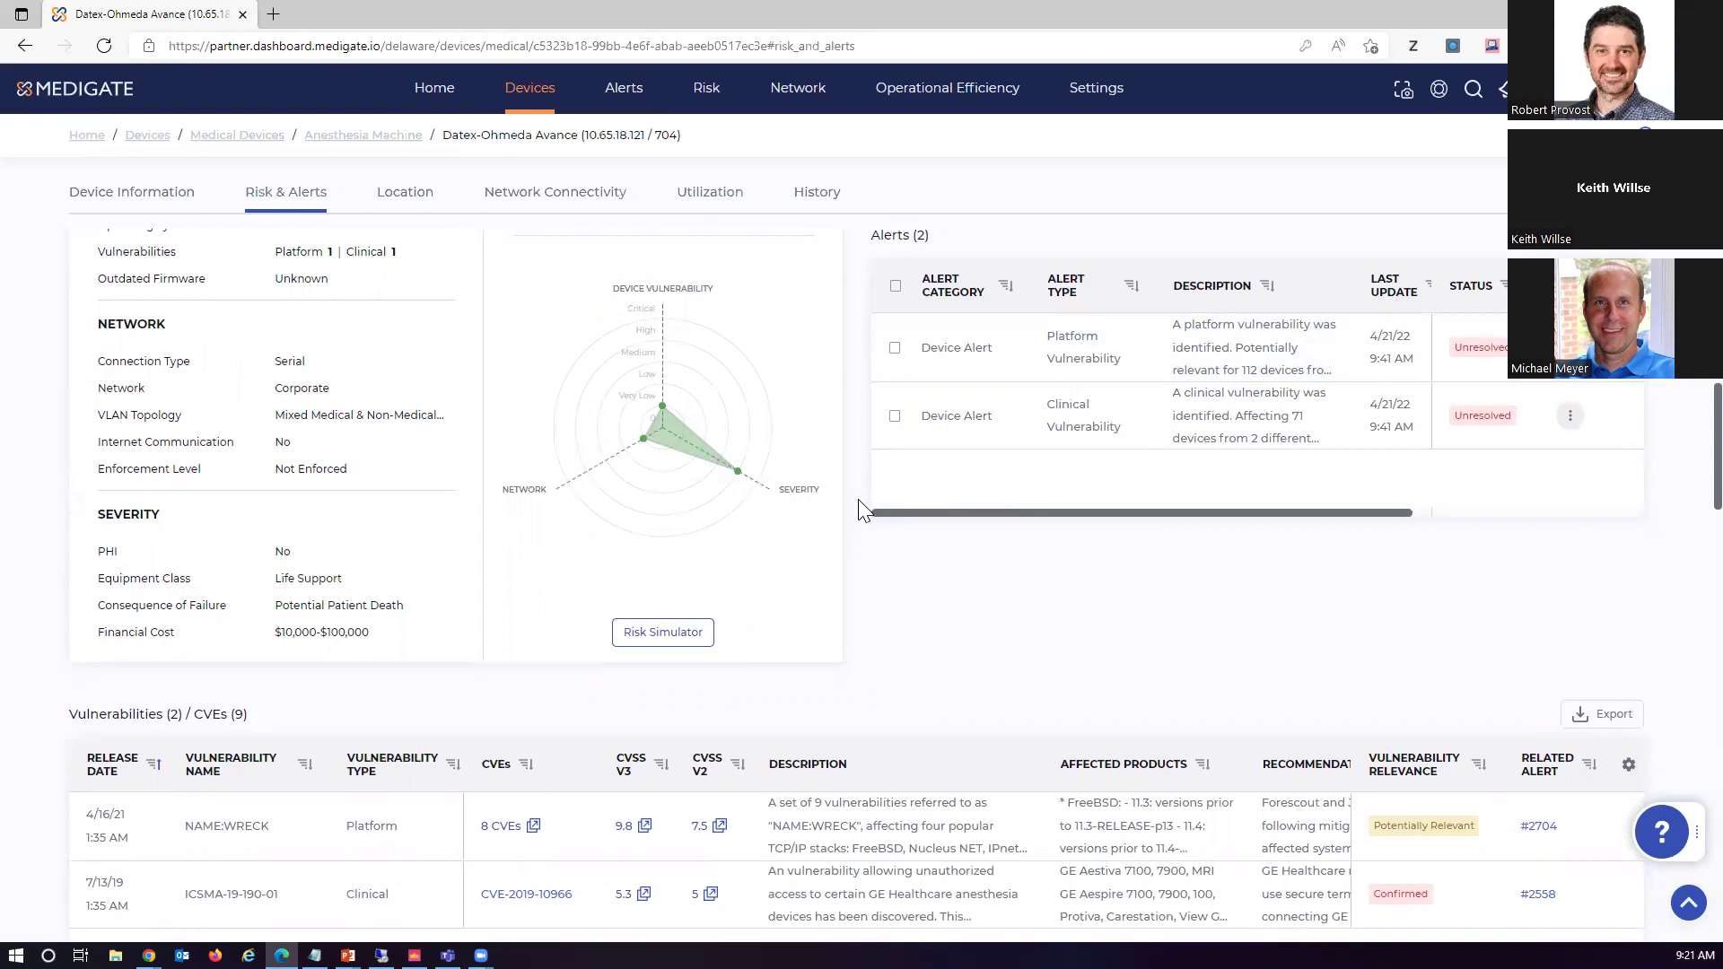
View the machine's location and Network Connectivity, scrolling to its 60% utilization
click(403, 192)
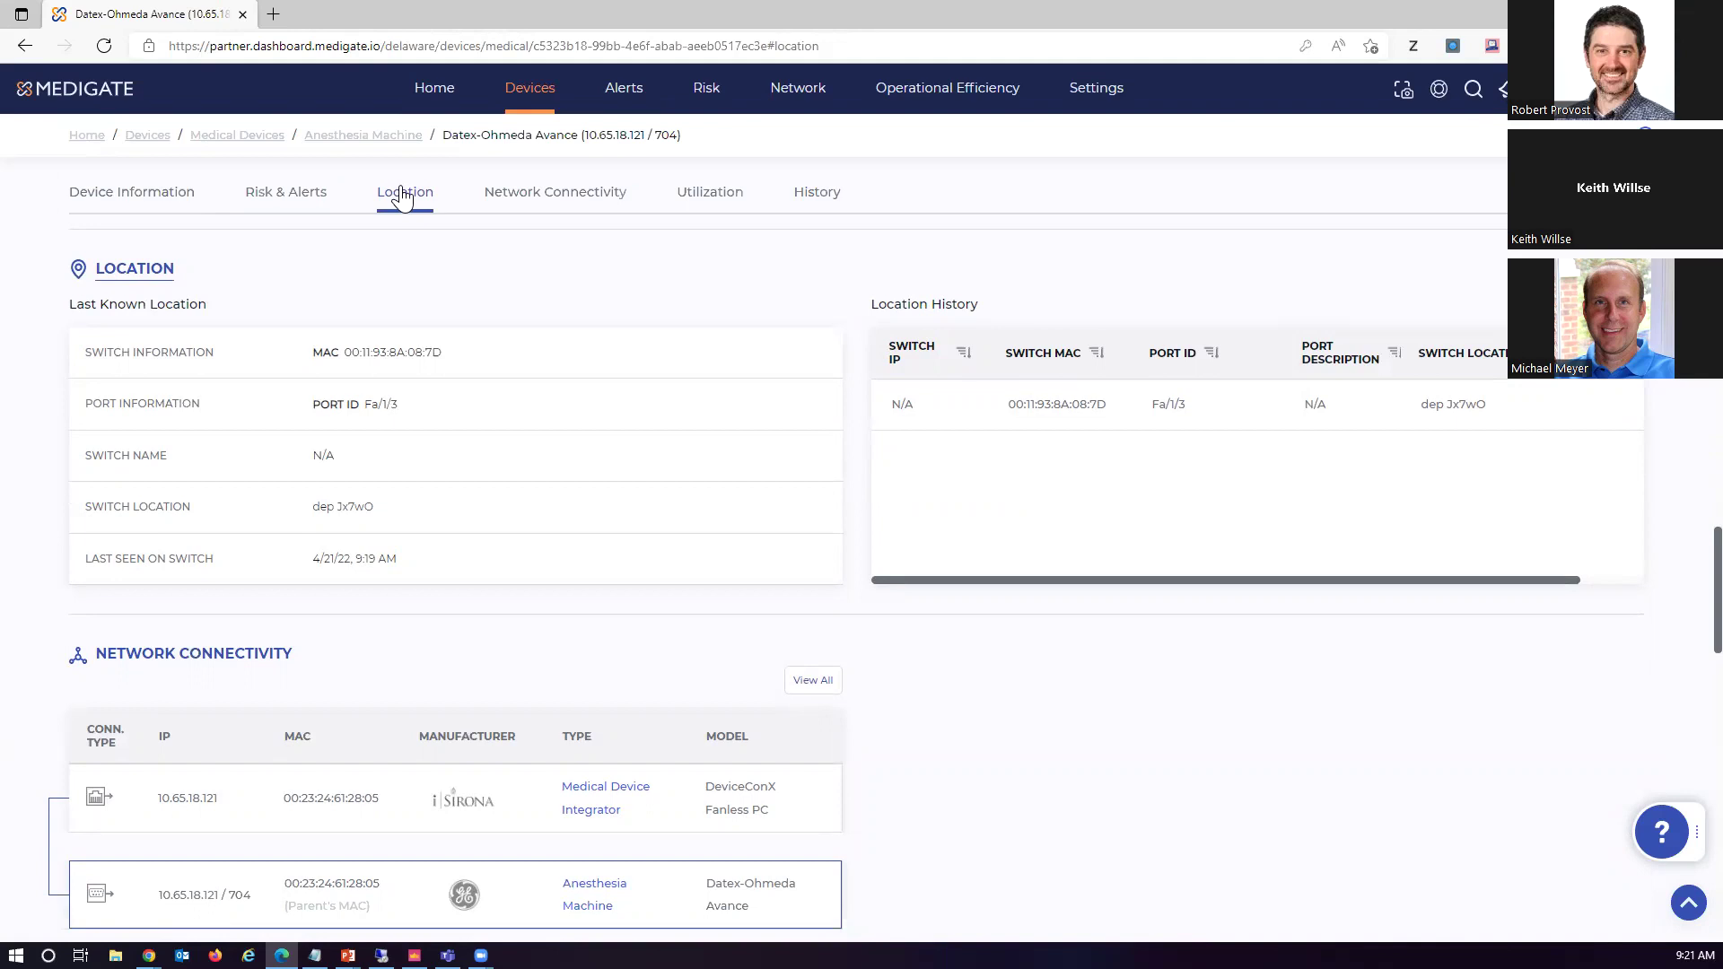
click(526, 202)
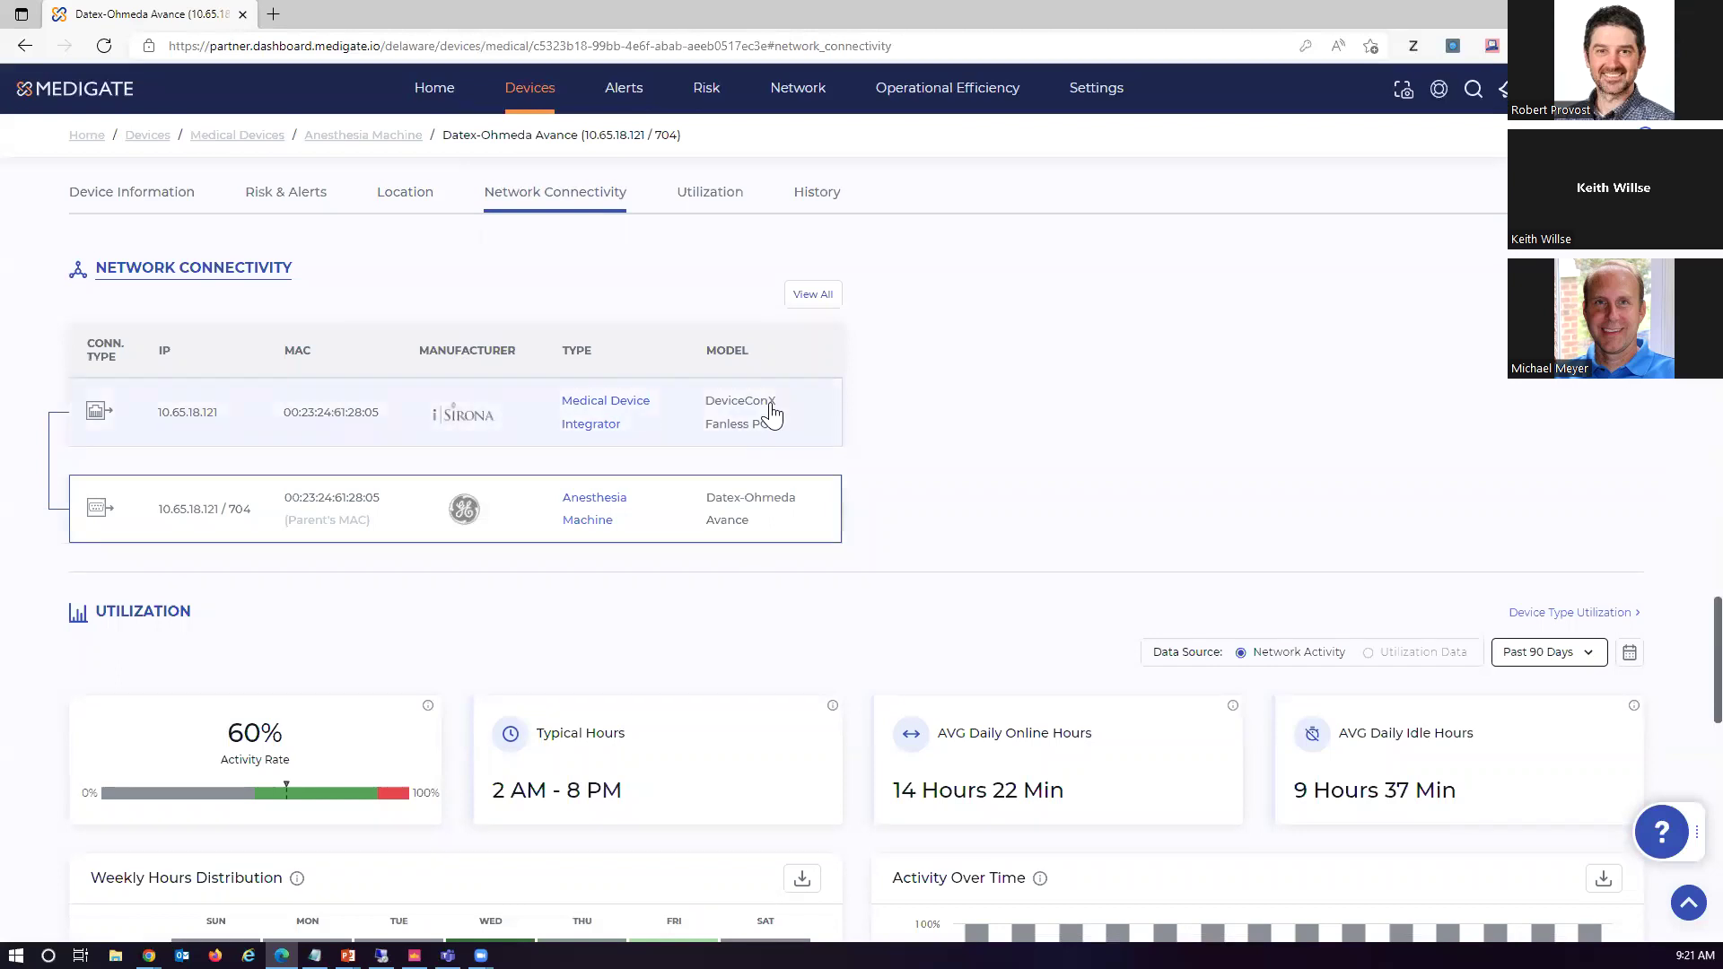
scroll(1000, 404, down, 2)
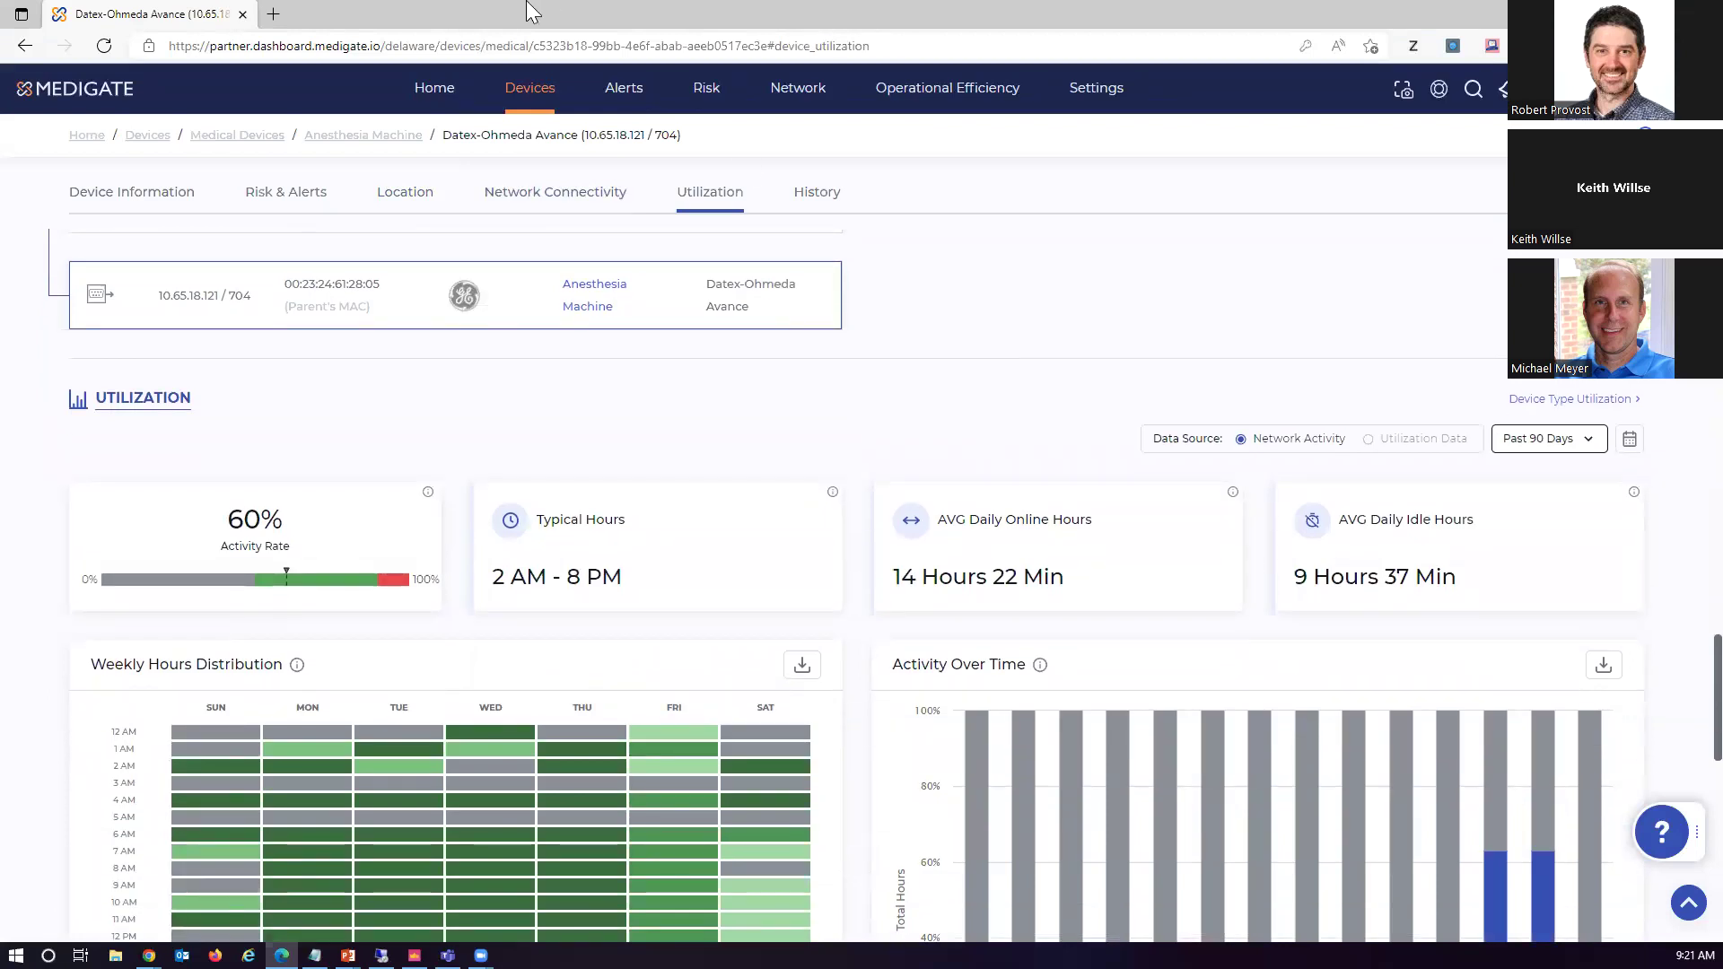
Open Network > Policy Management and scroll to the 11 Organization Policies sent to Check Point
mouse_move(783, 92)
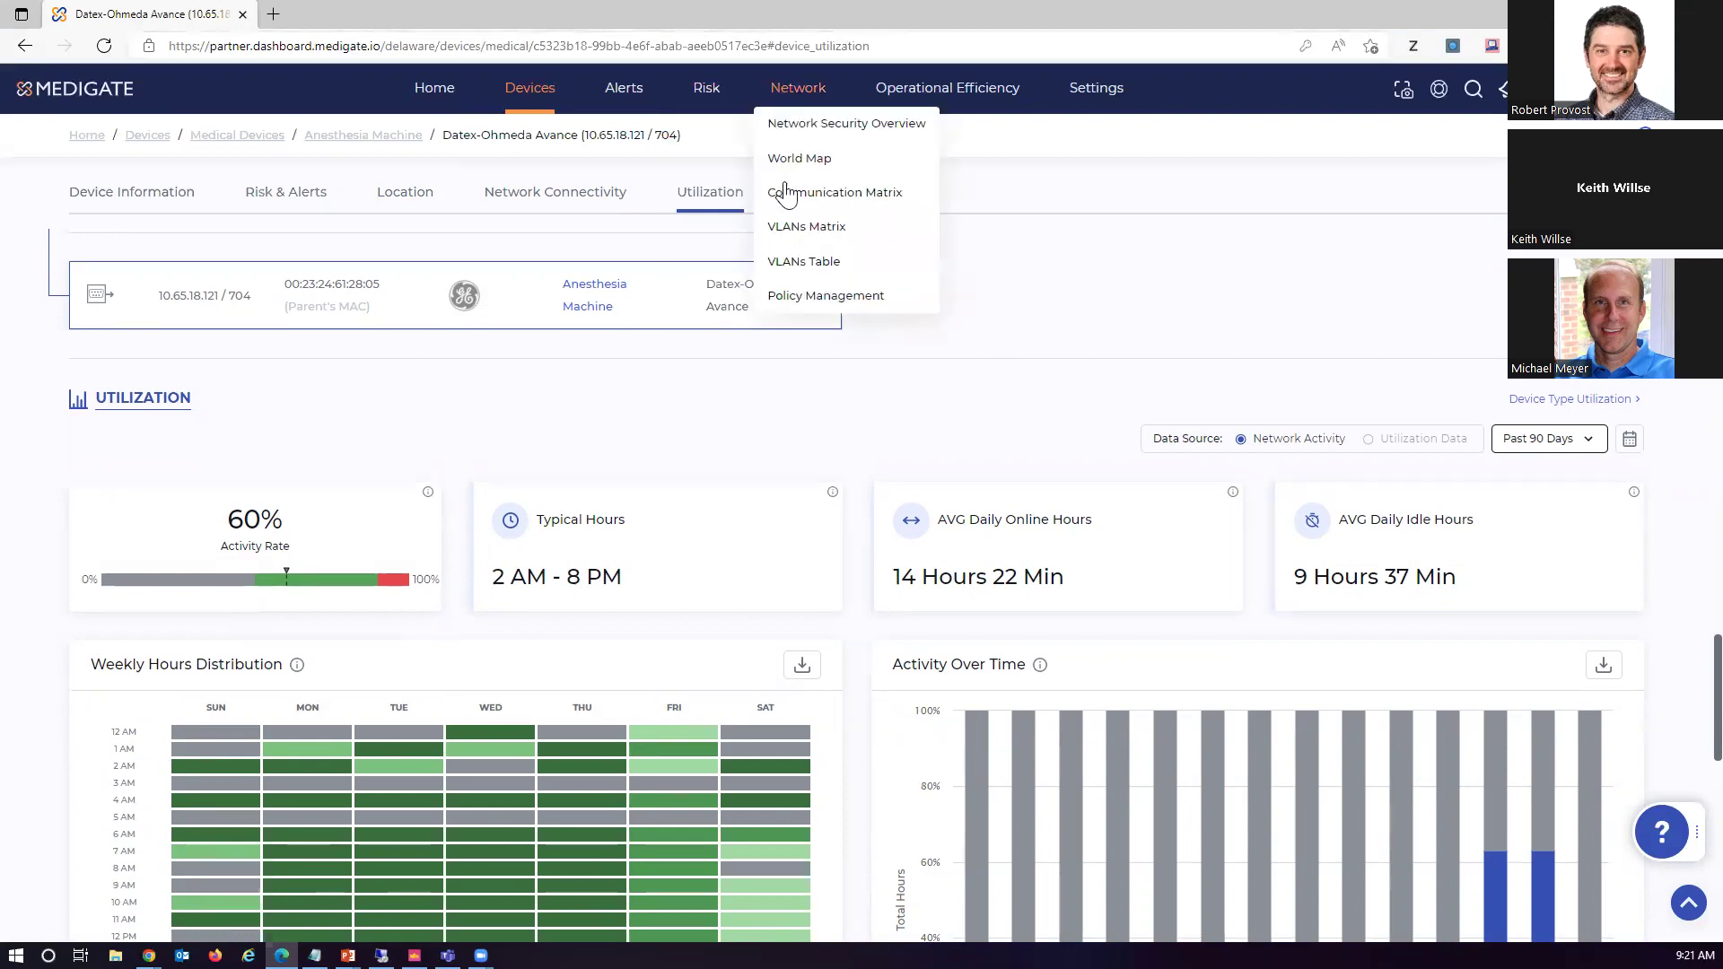
click(798, 295)
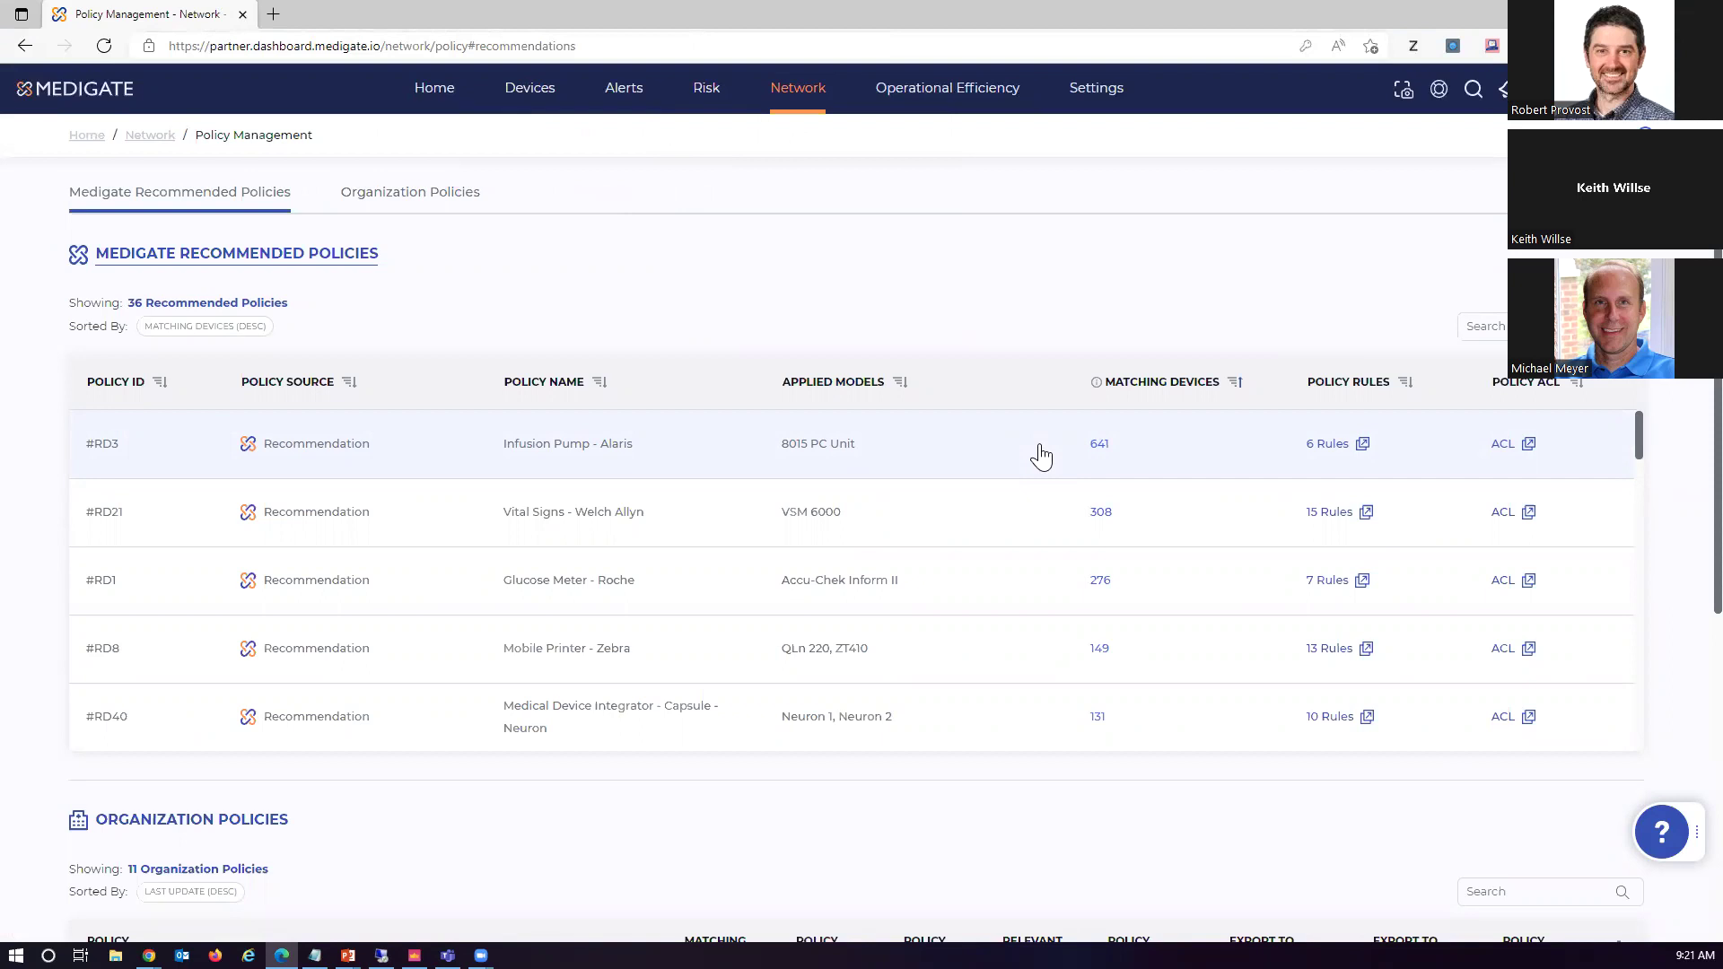
scroll(1041, 456, down, 2)
scroll(1092, 831, down, 3)
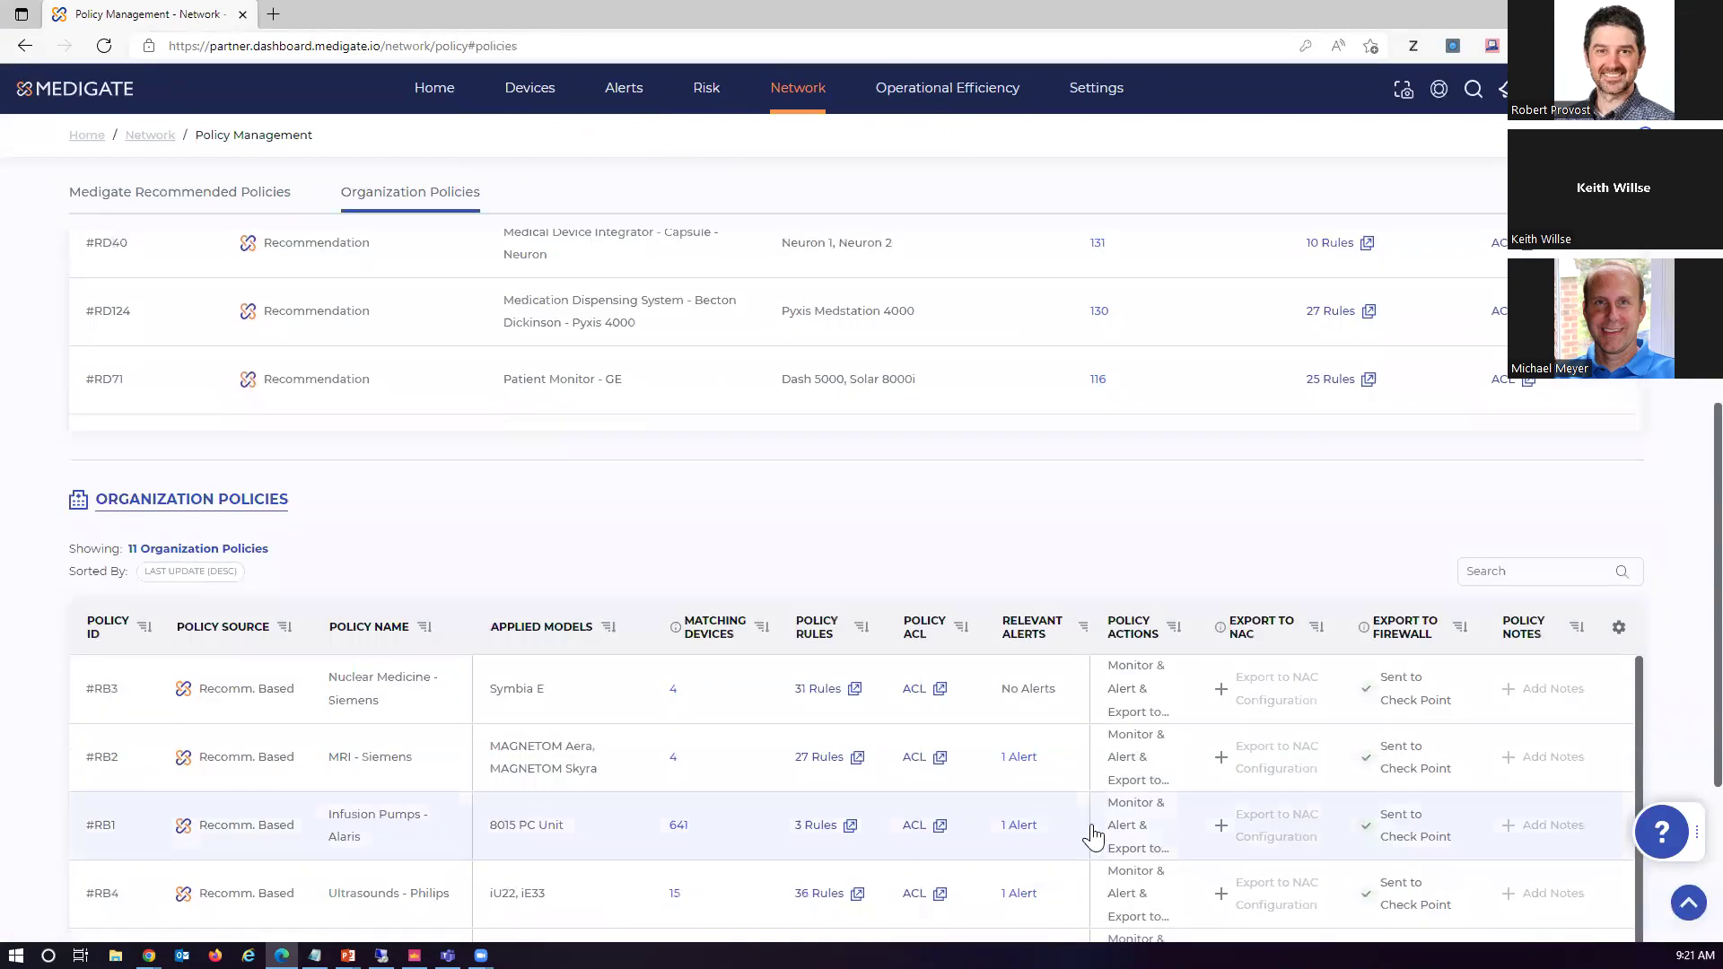
scroll(1092, 834, down, 4)
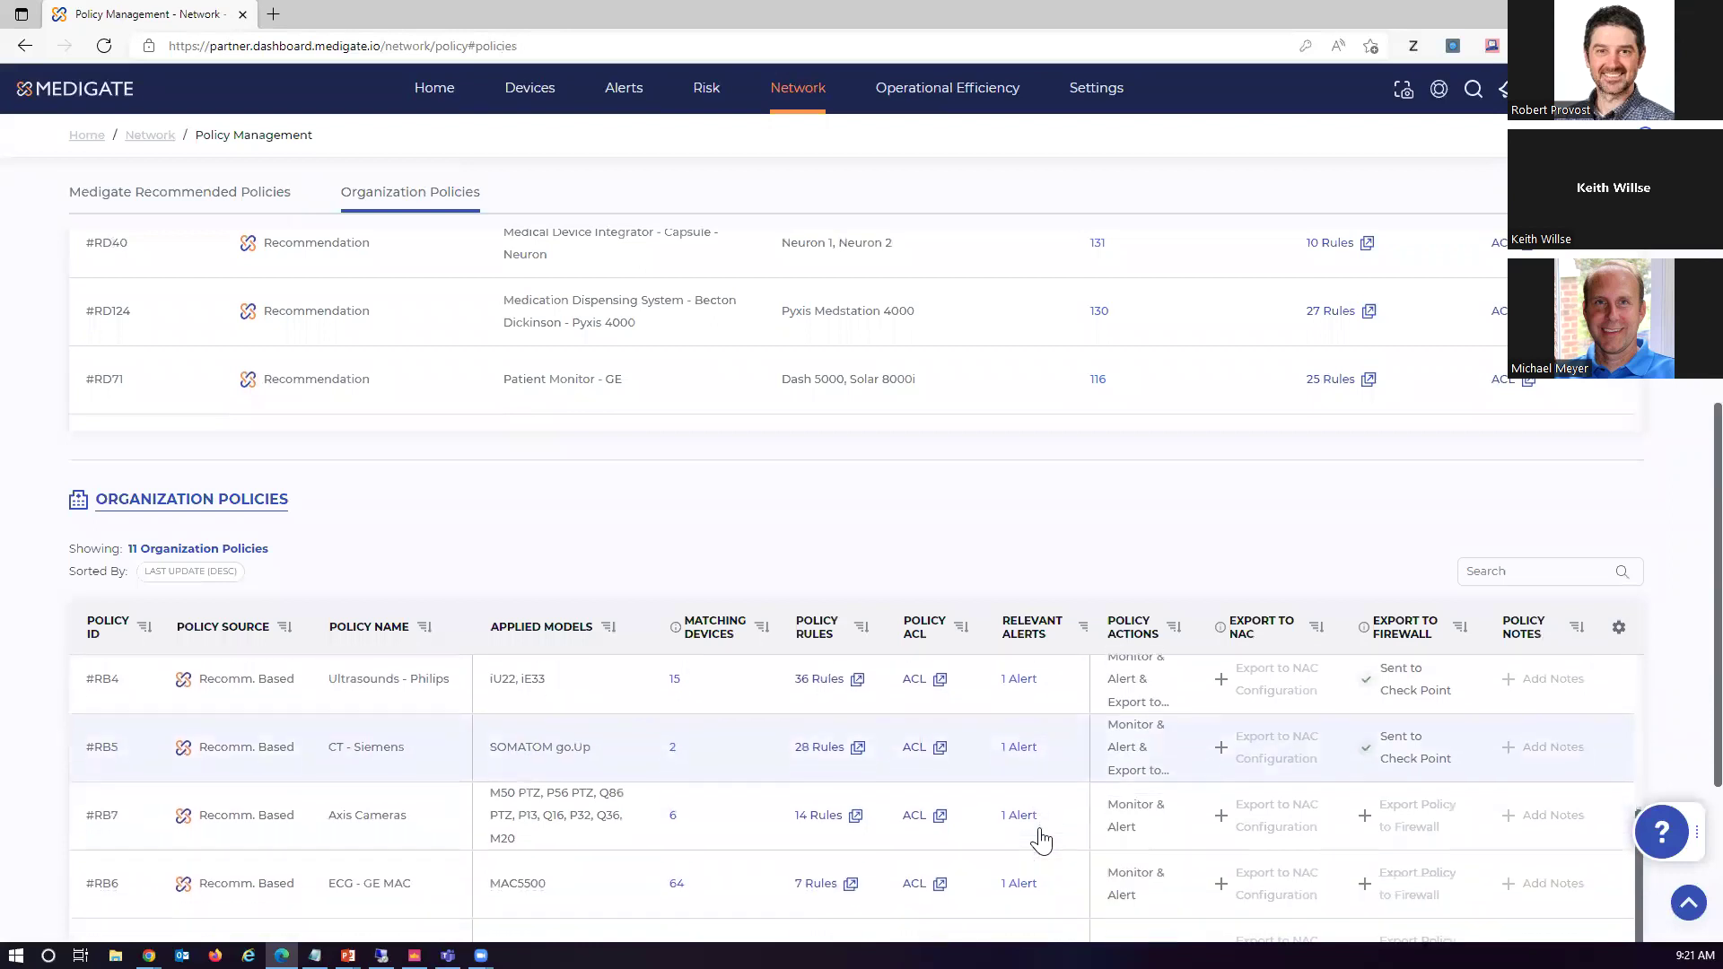
scroll(1041, 841, up, 3)
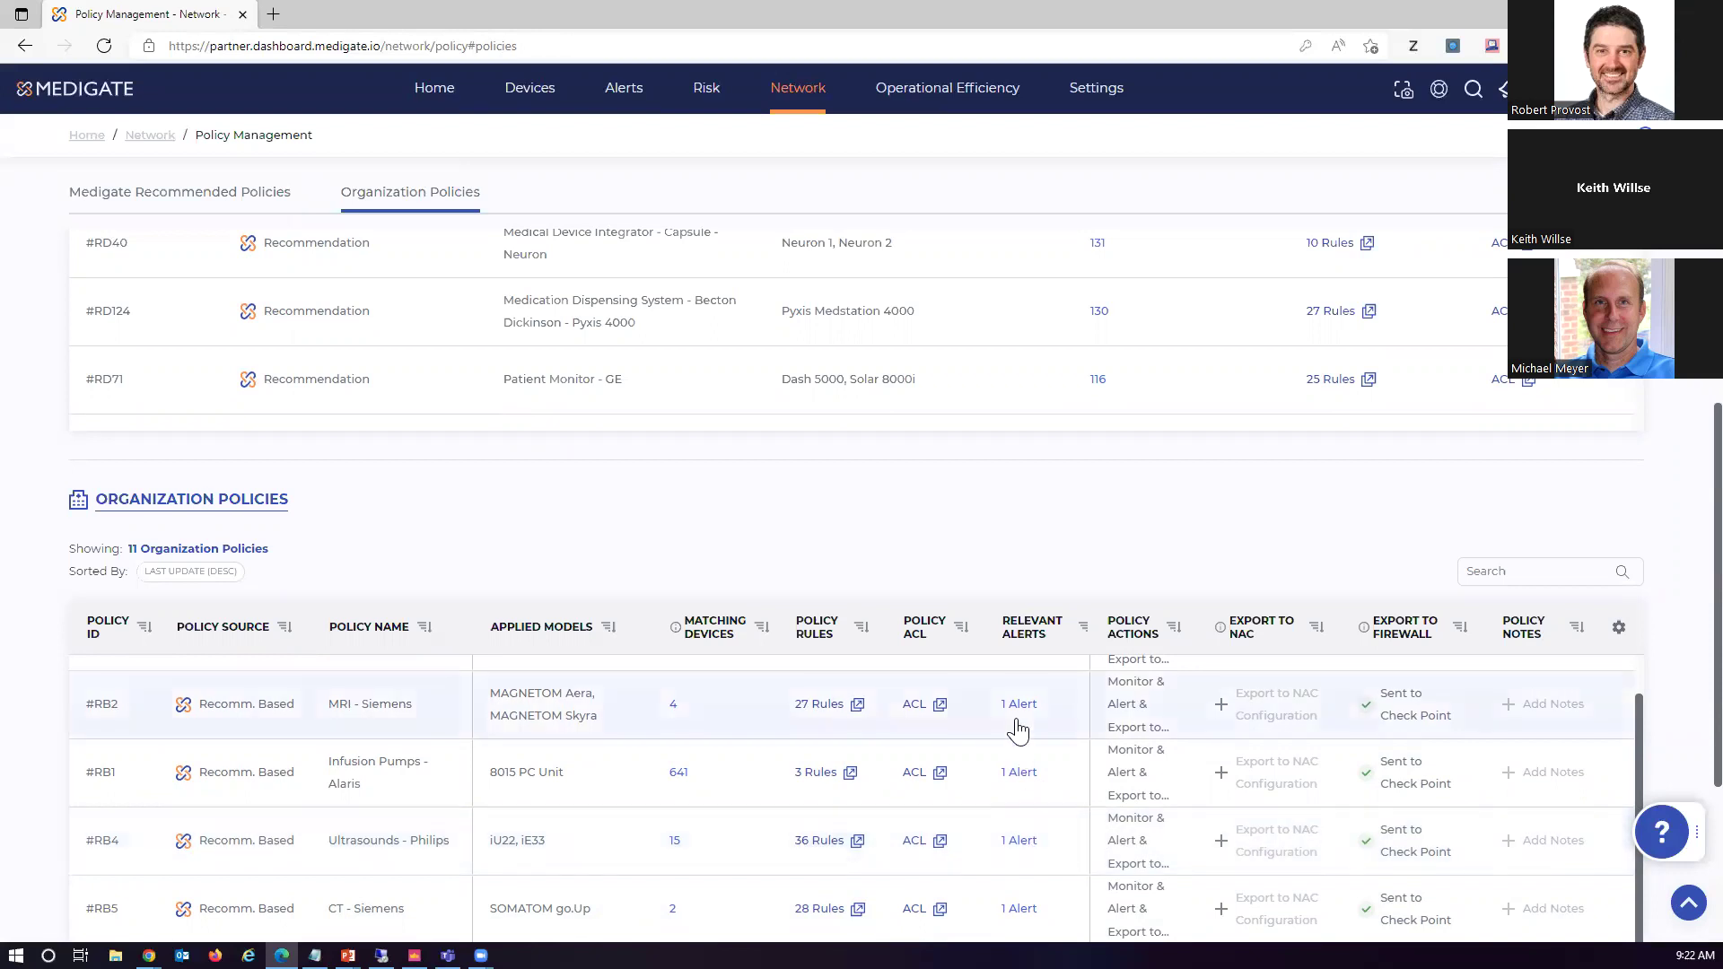
click(824, 706)
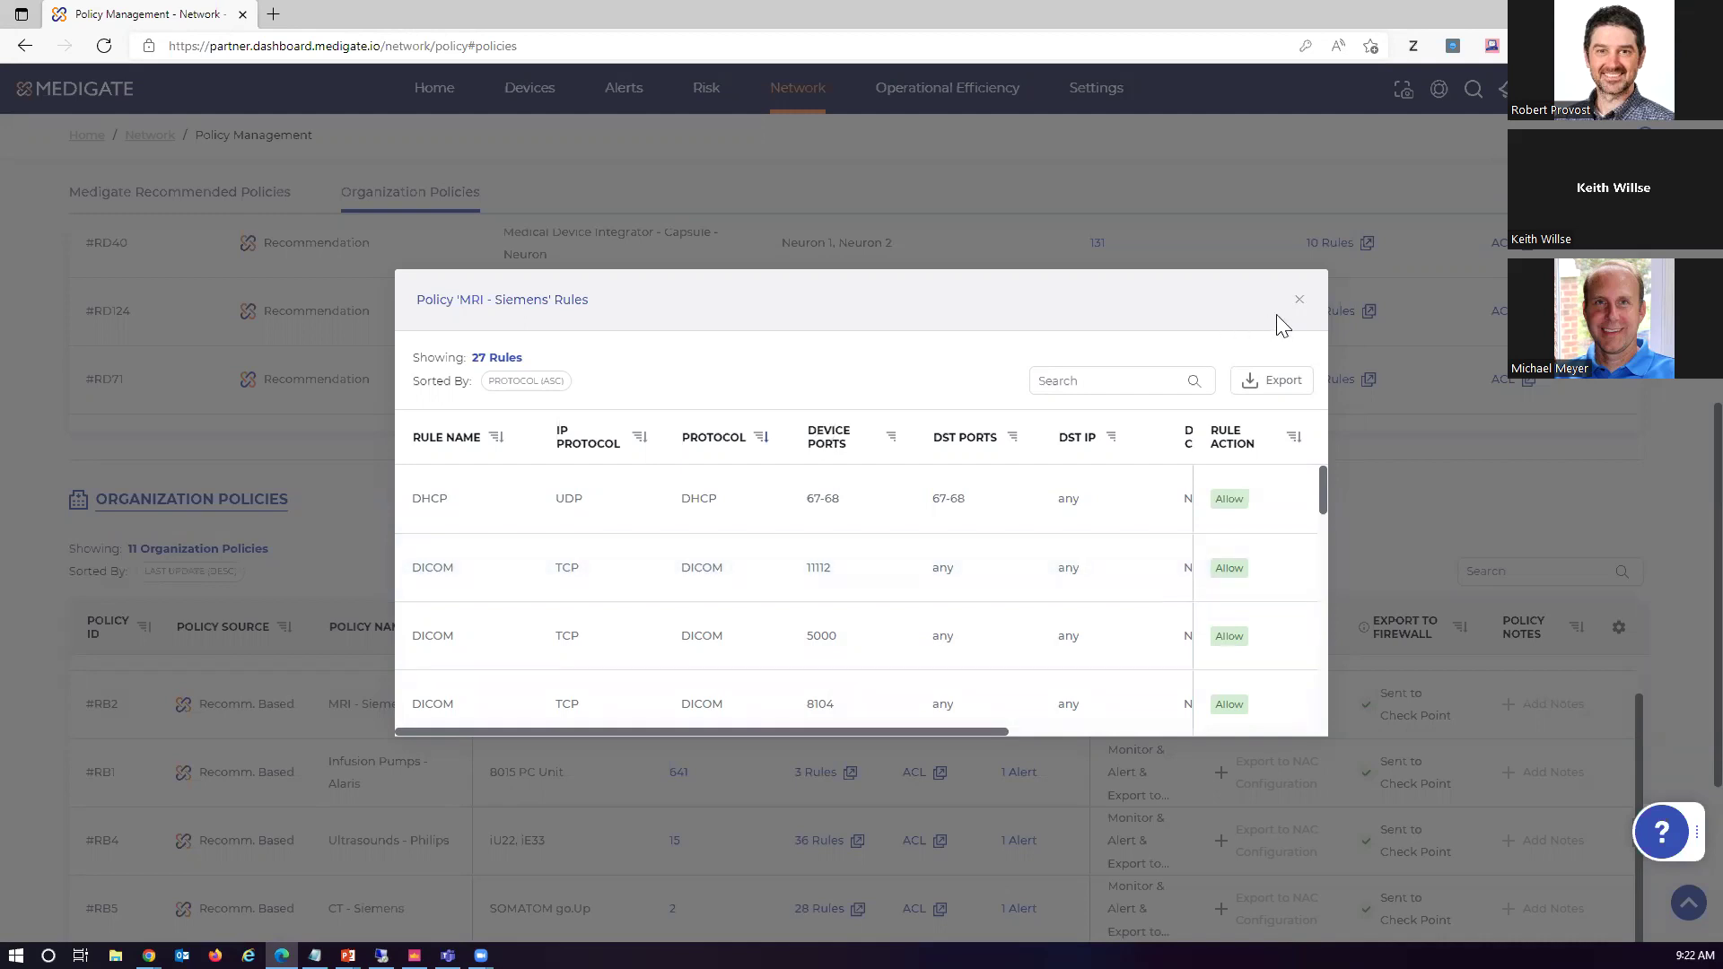
click(1298, 301)
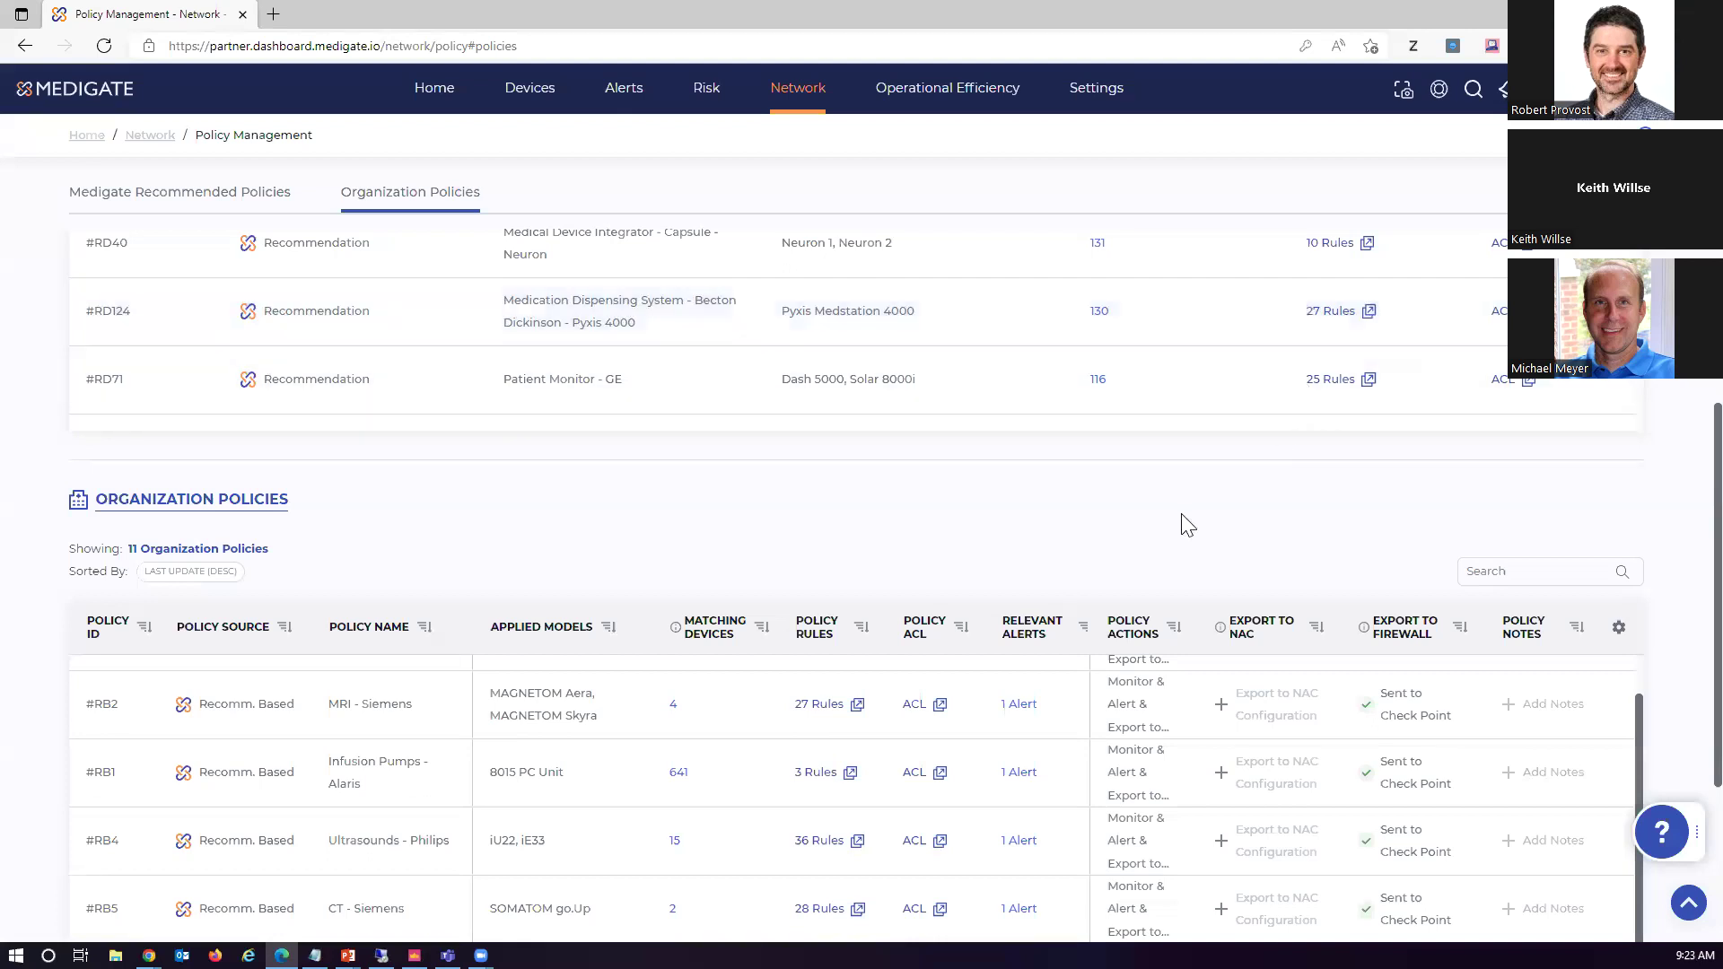
click(922, 712)
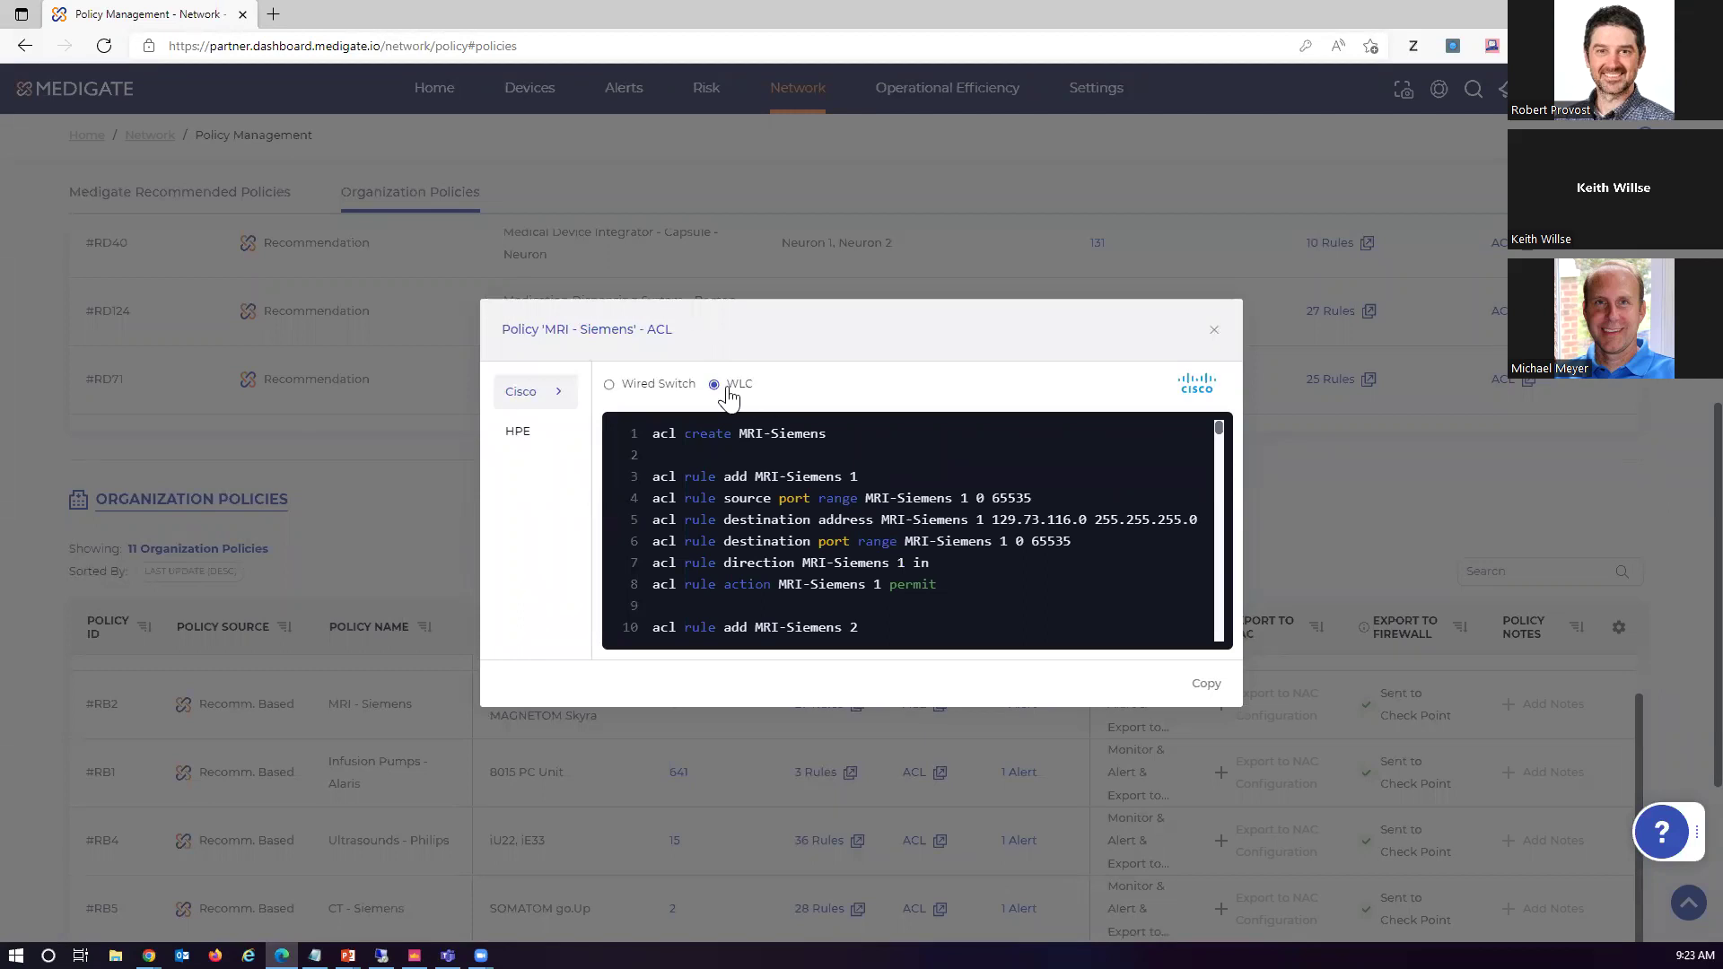
click(672, 393)
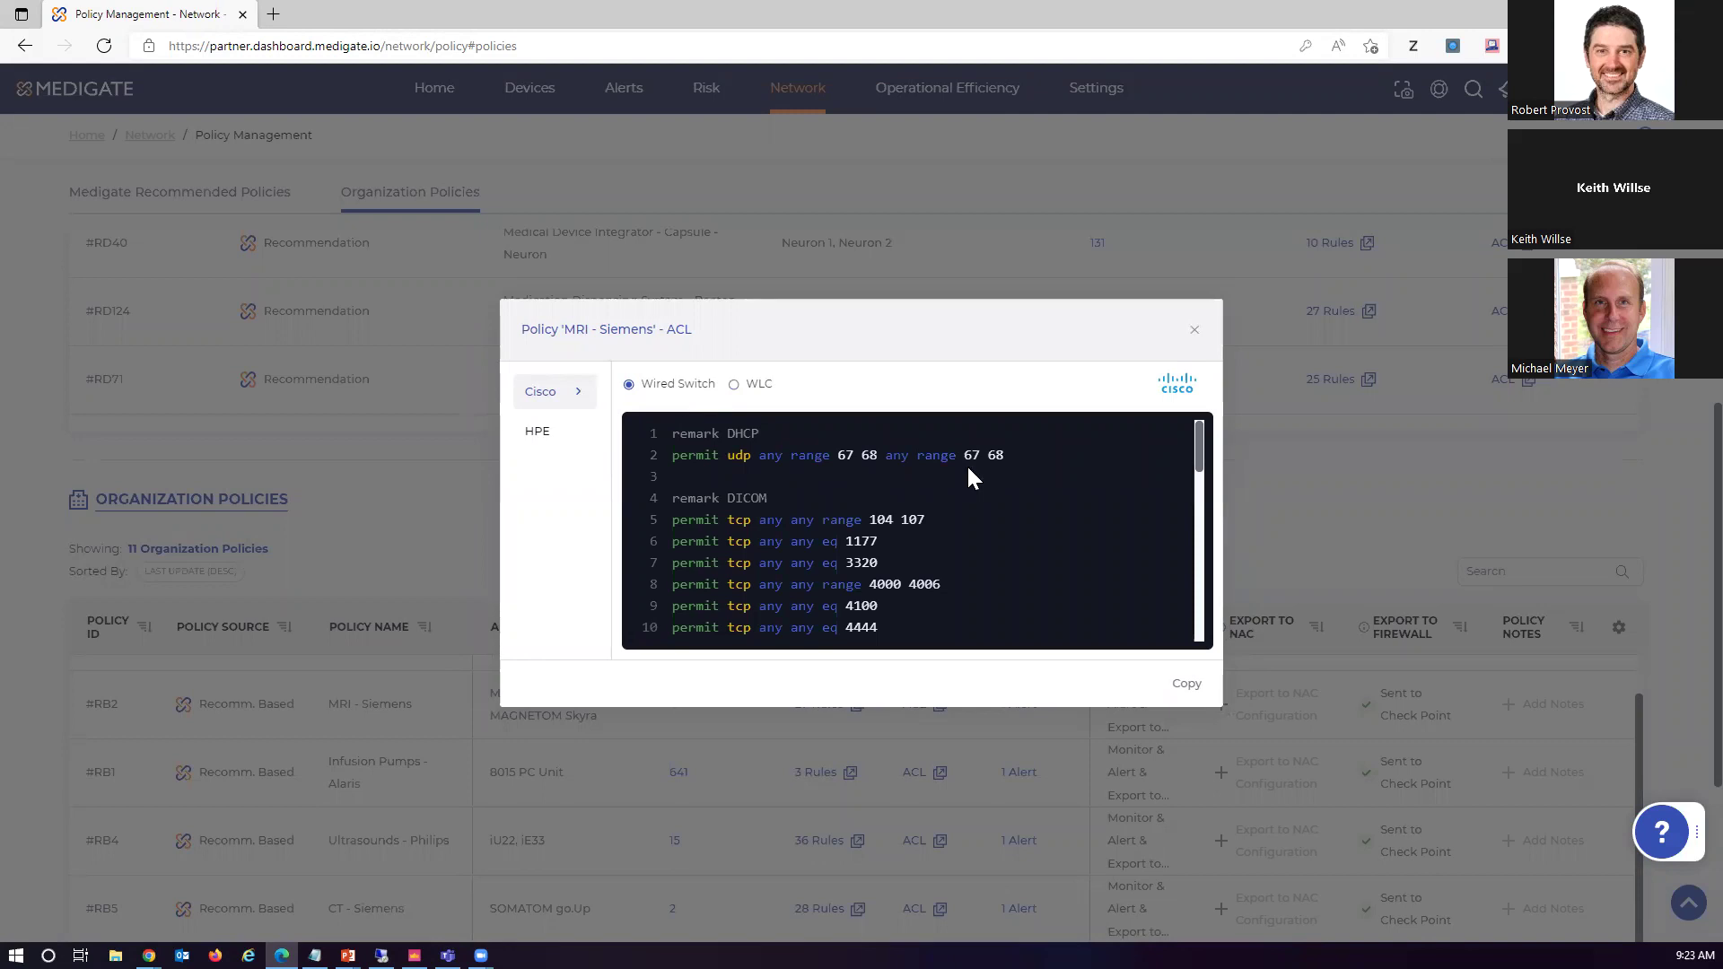
click(1195, 332)
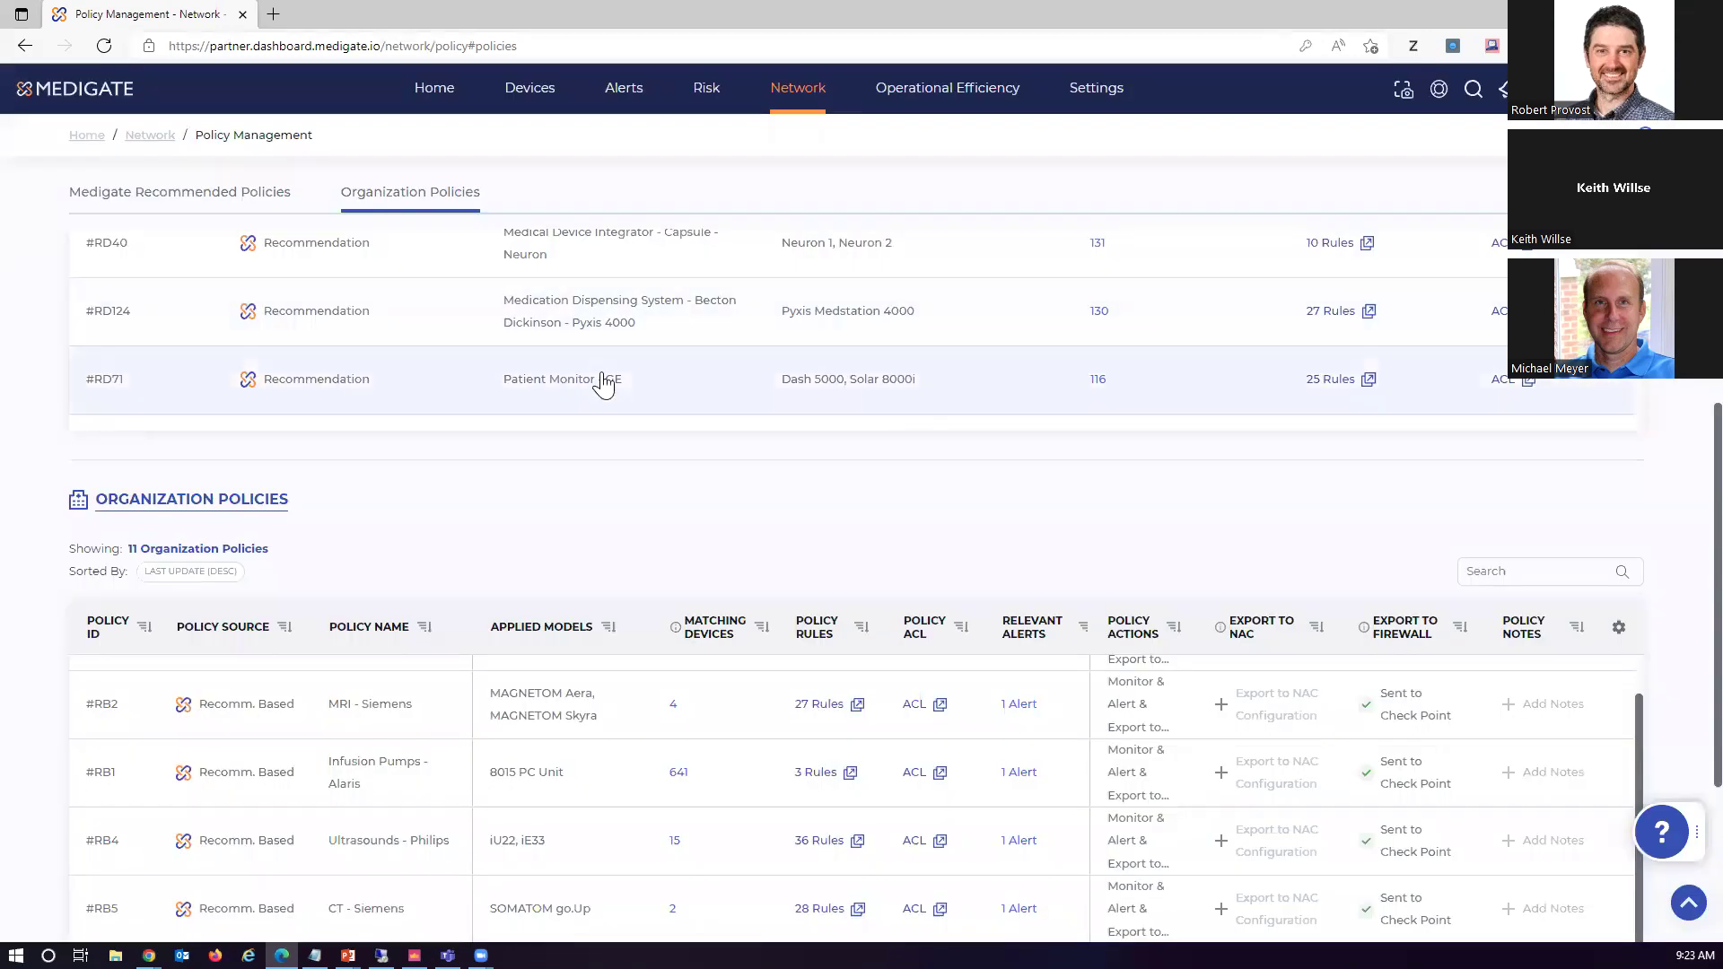
Scroll through the Recommended and Organization Policies, then bring up SmartConsole's IoT policy layer
scroll(770, 408, up, 2)
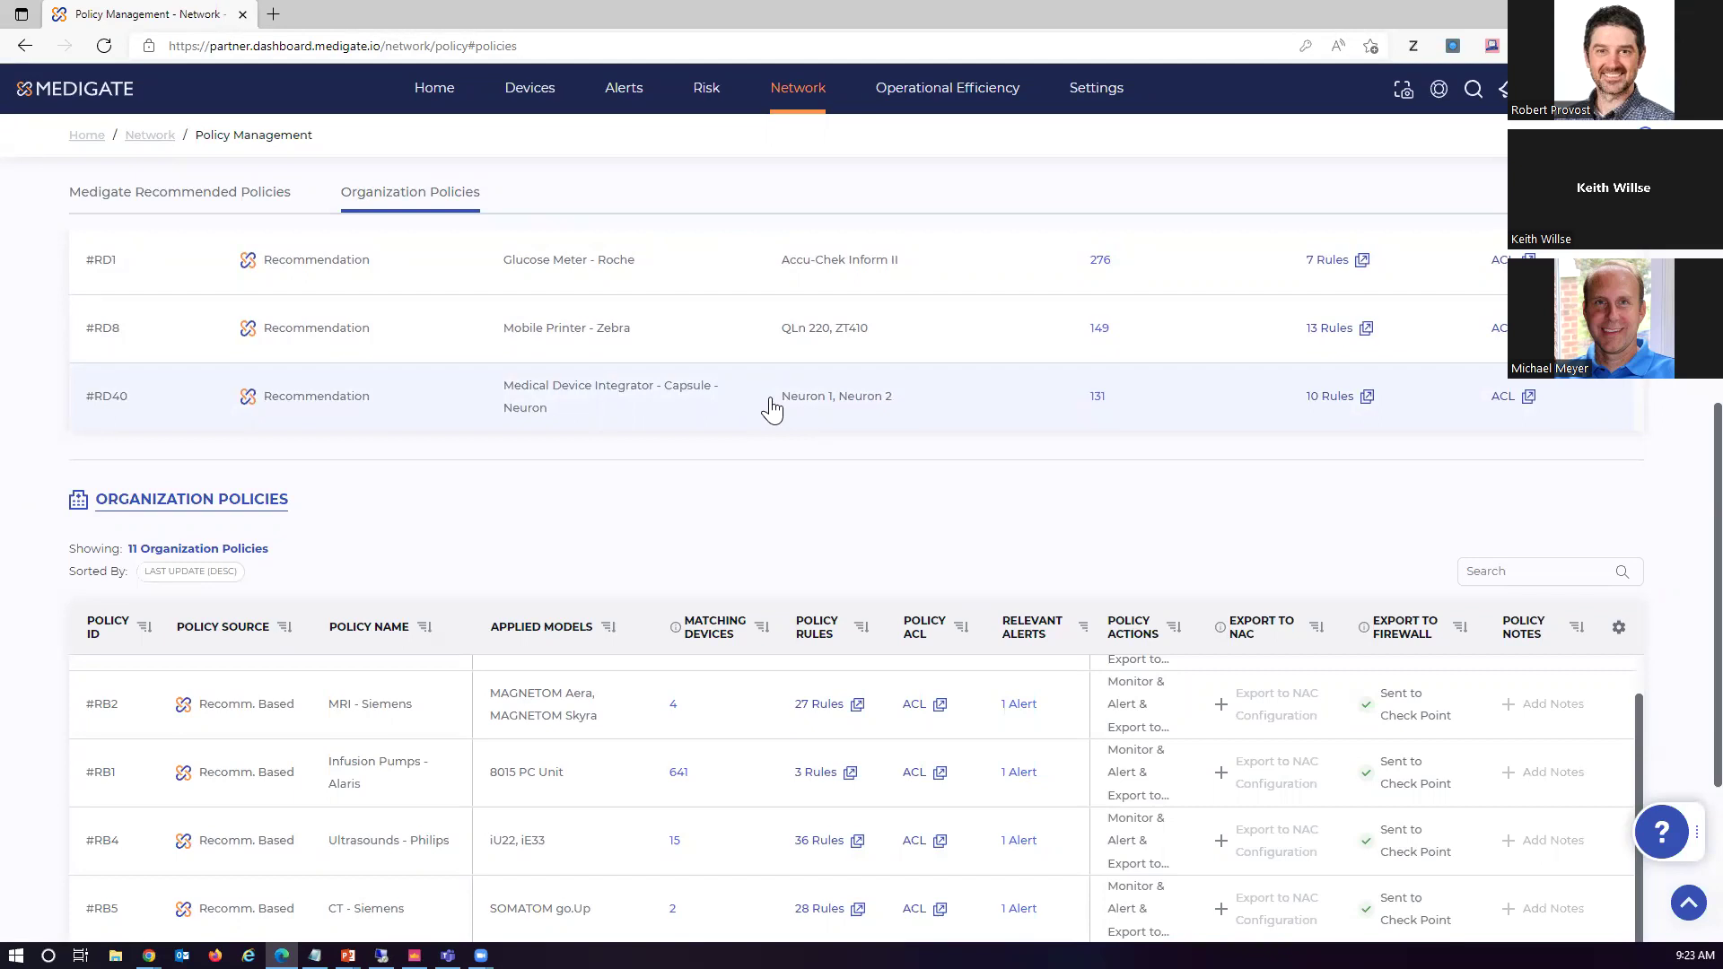
scroll(714, 460, up, 3)
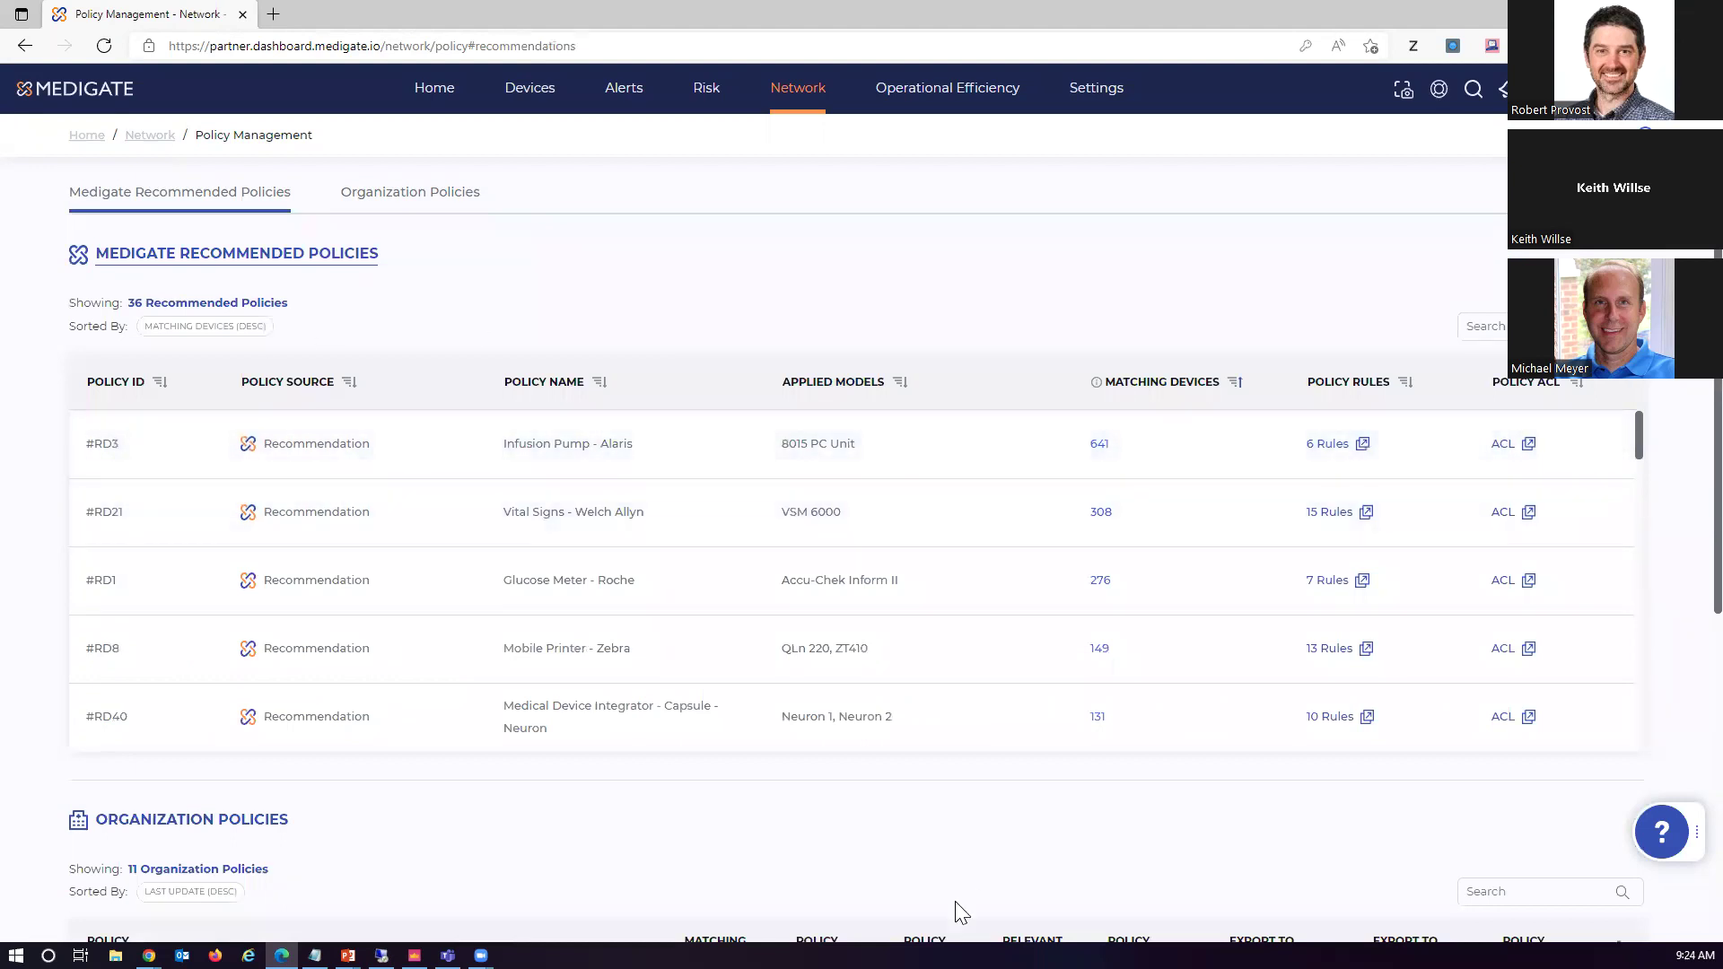
scroll(937, 912, down, 3)
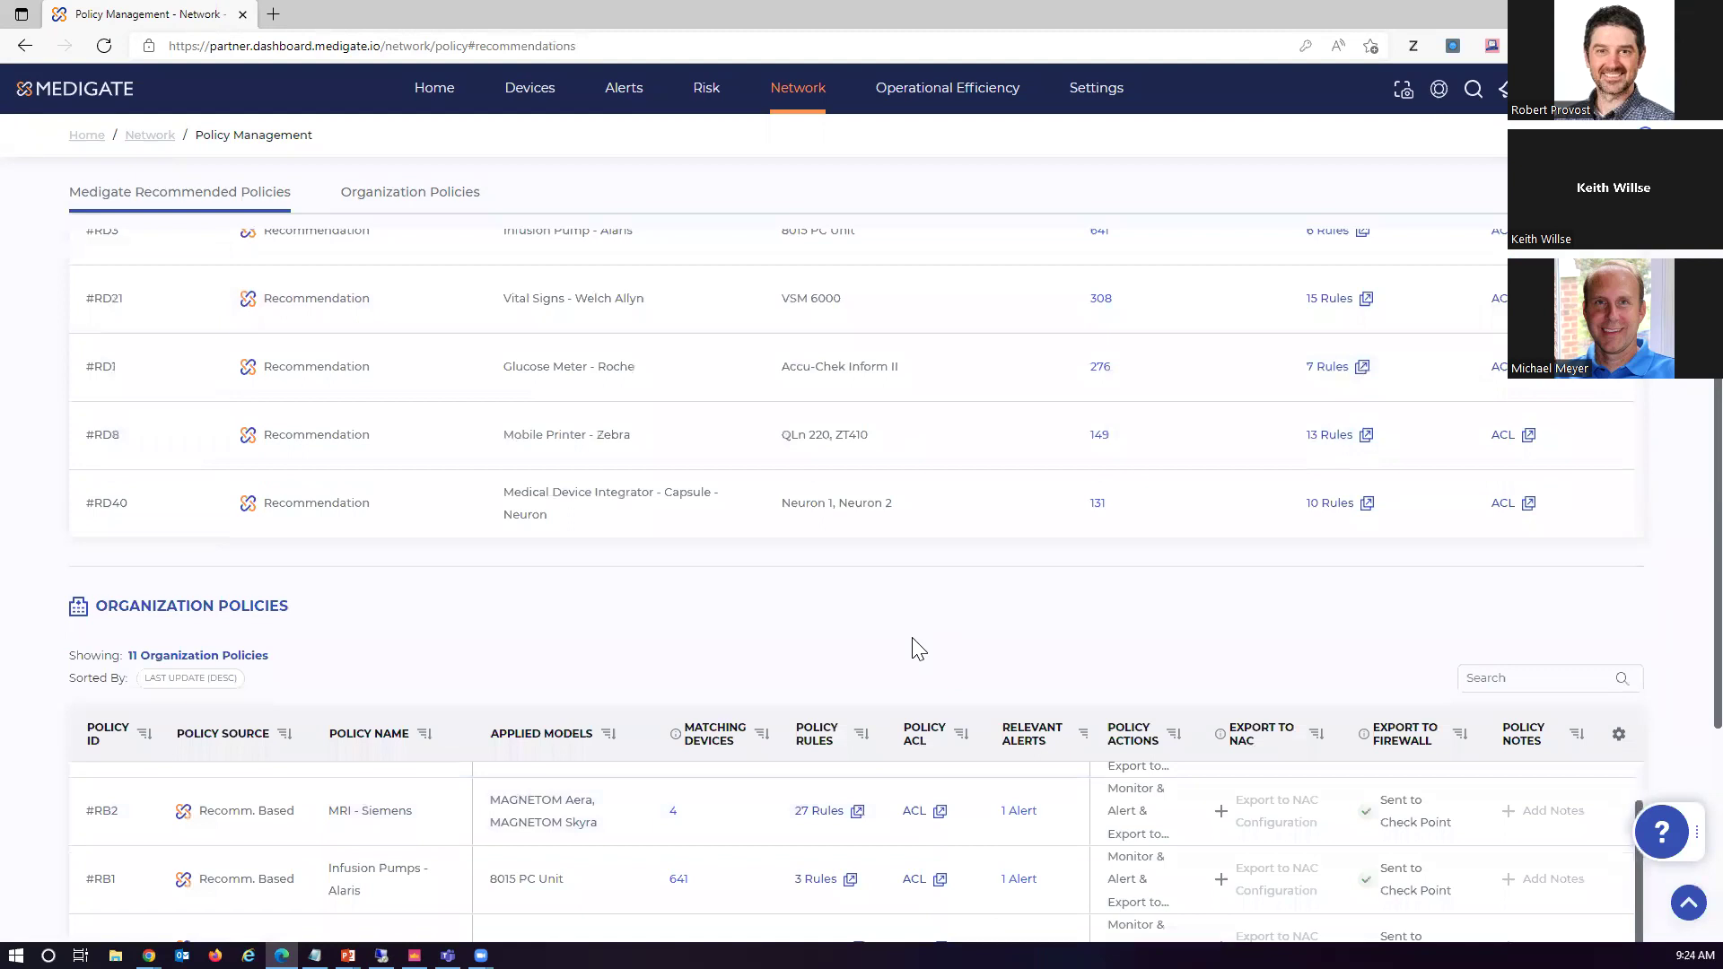
scroll(913, 648, down, 5)
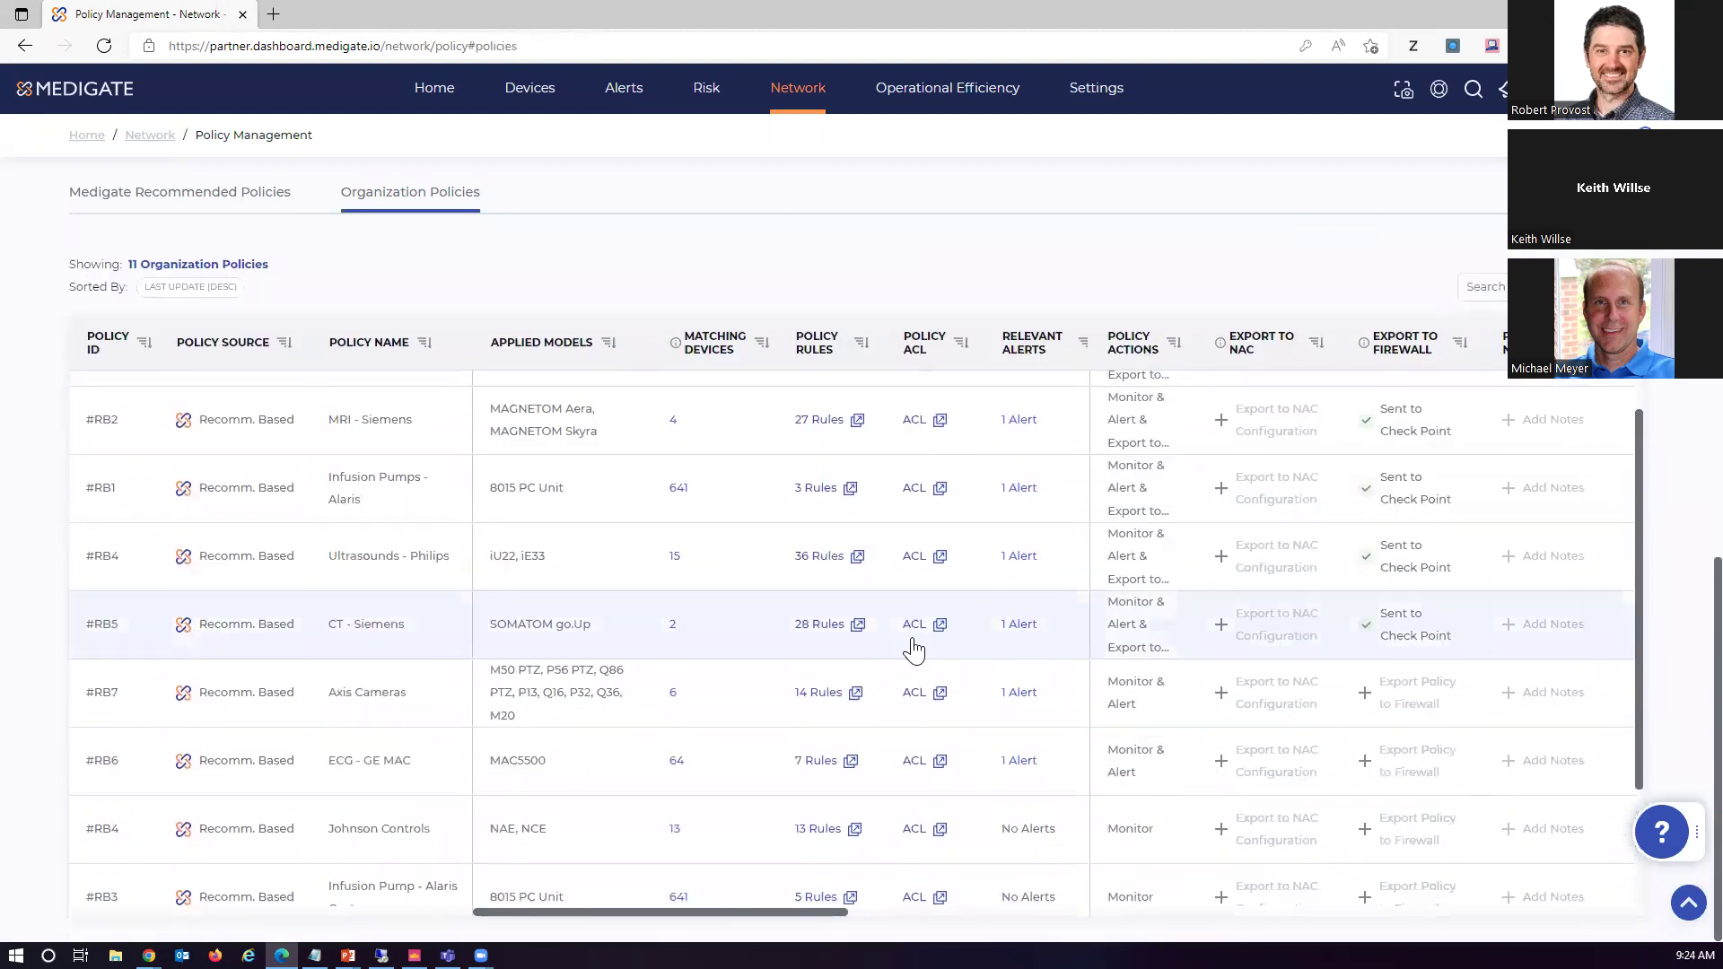
scroll(914, 648, down, 2)
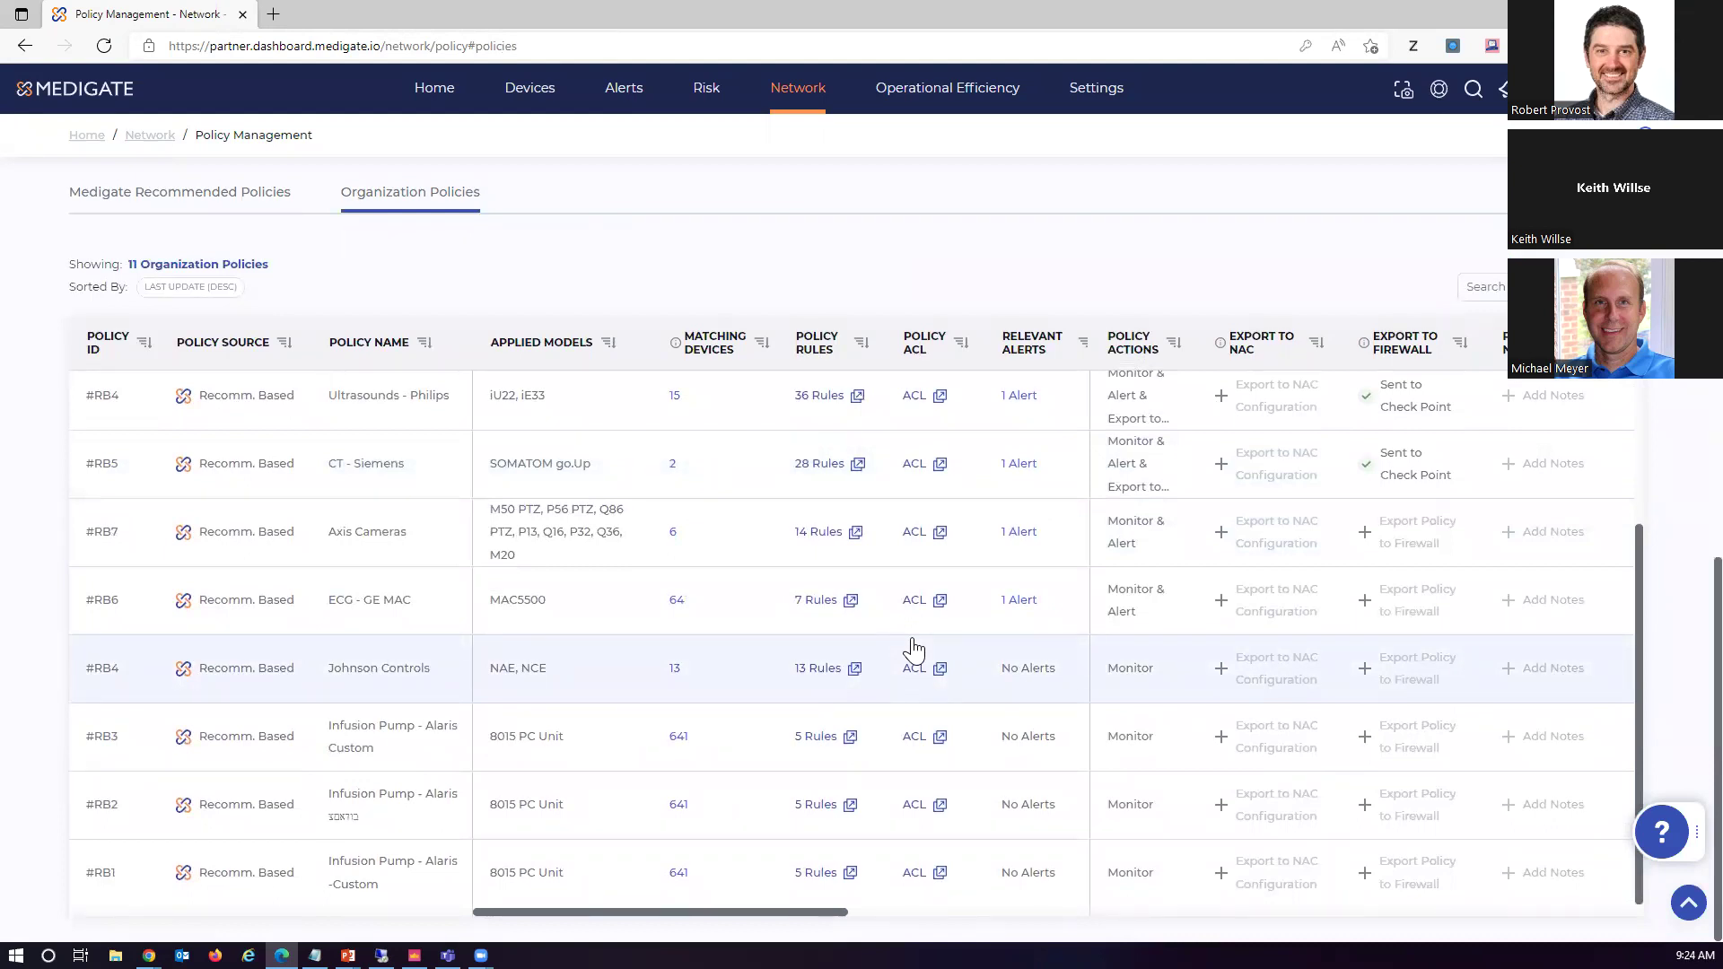
click(413, 955)
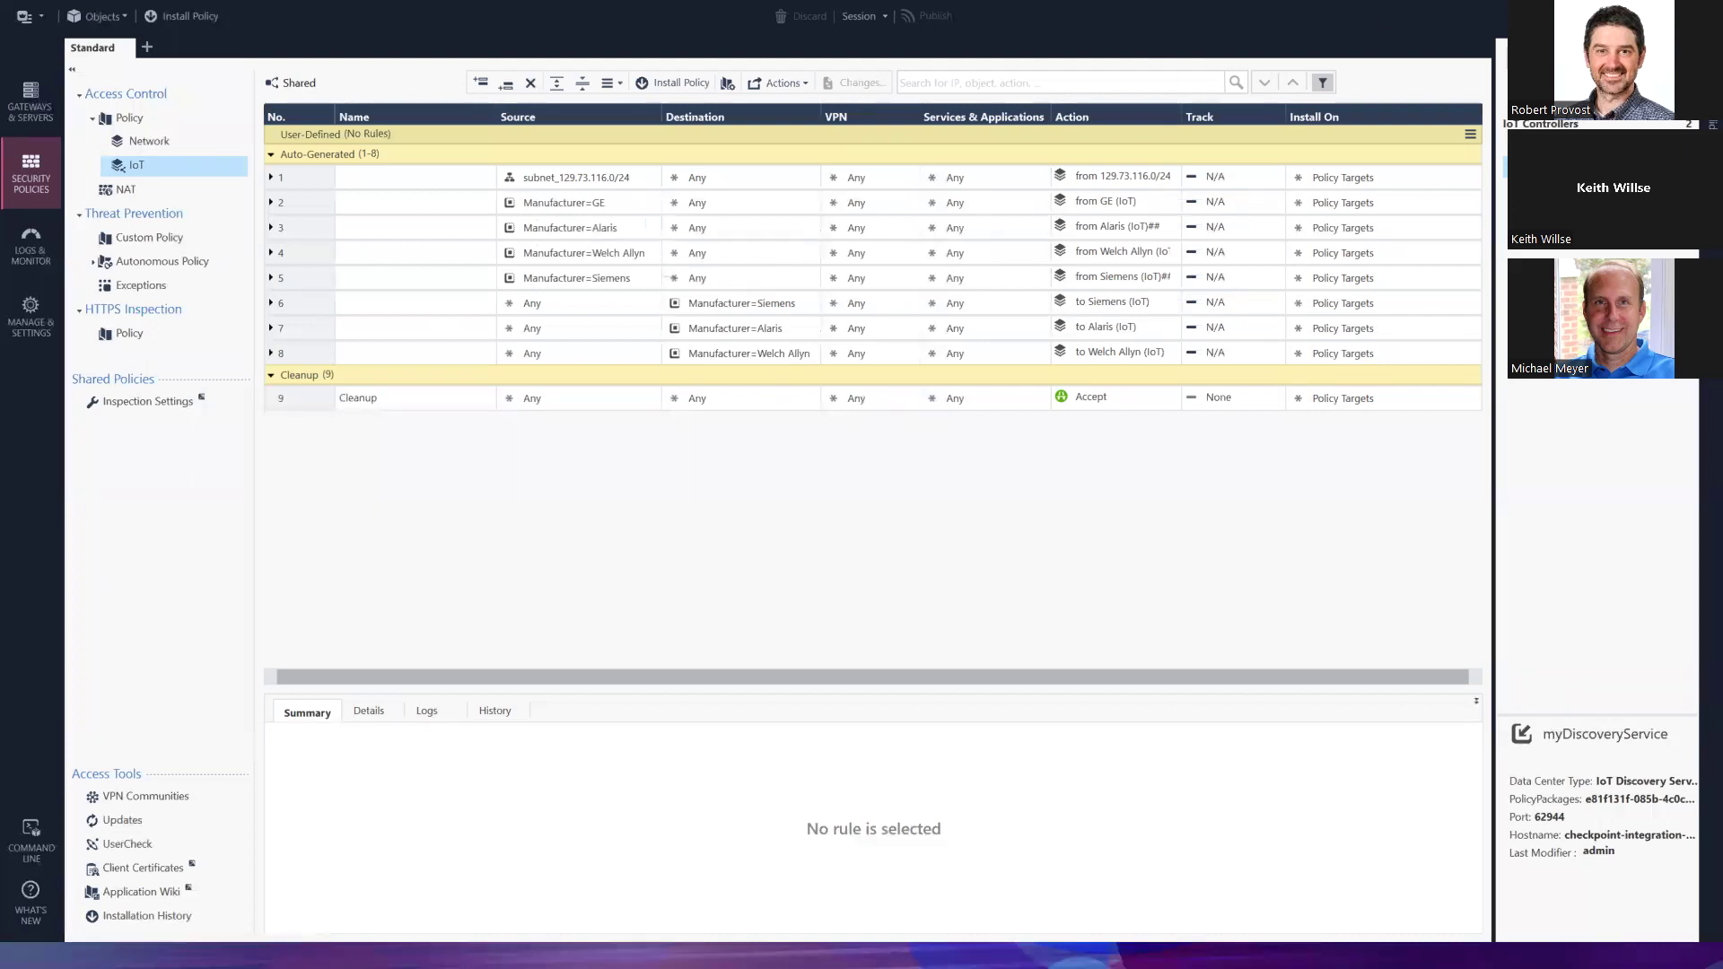
Switch from SmartConsole back to the Medigate Organization Policies page
key(alt+Tab)
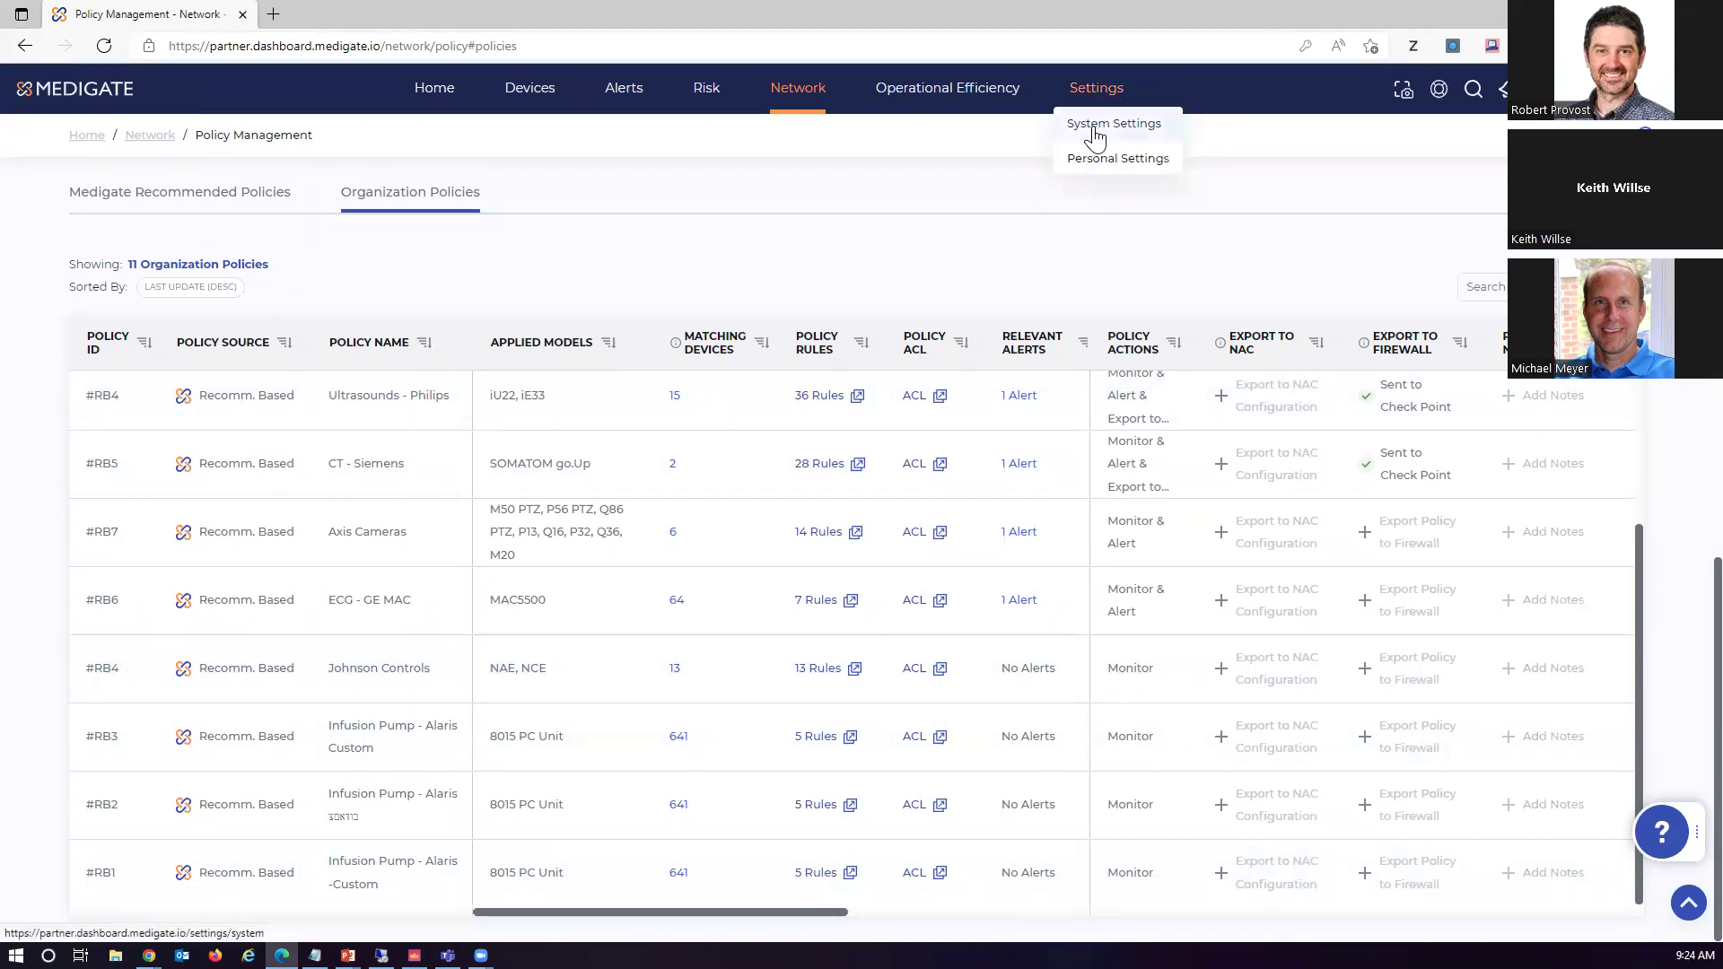
Open System Settings and list the 56 Medigate Supported integrations, including Check Point IoT Controller
click(1099, 123)
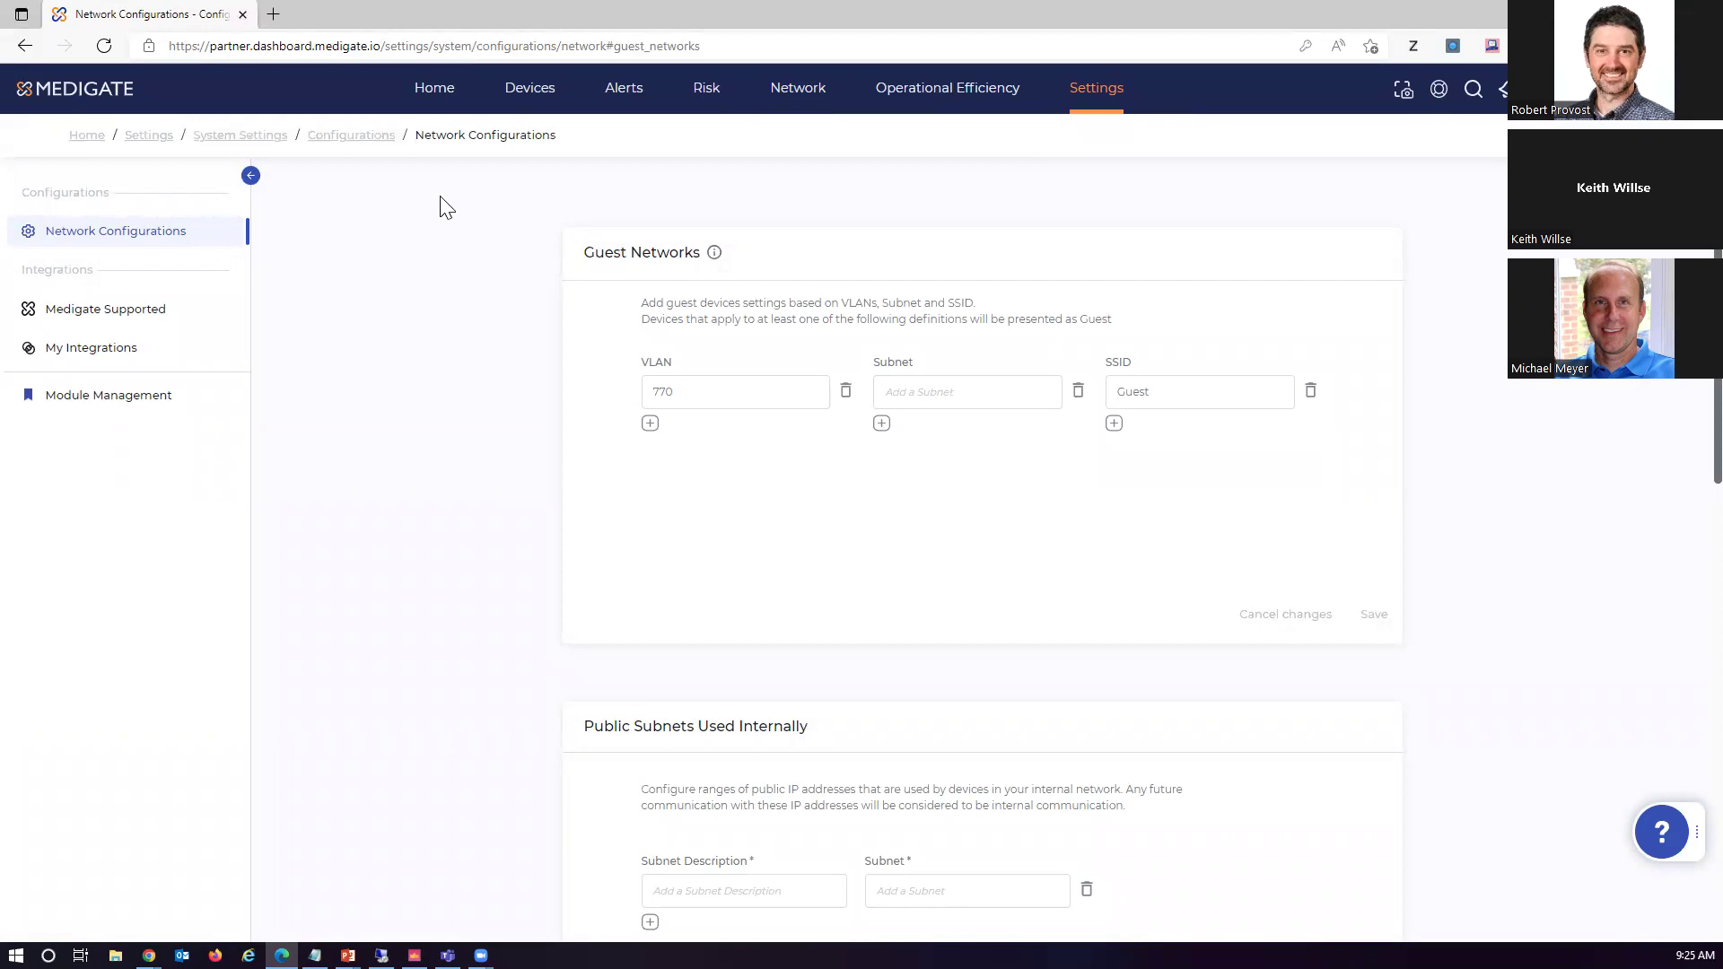
click(141, 318)
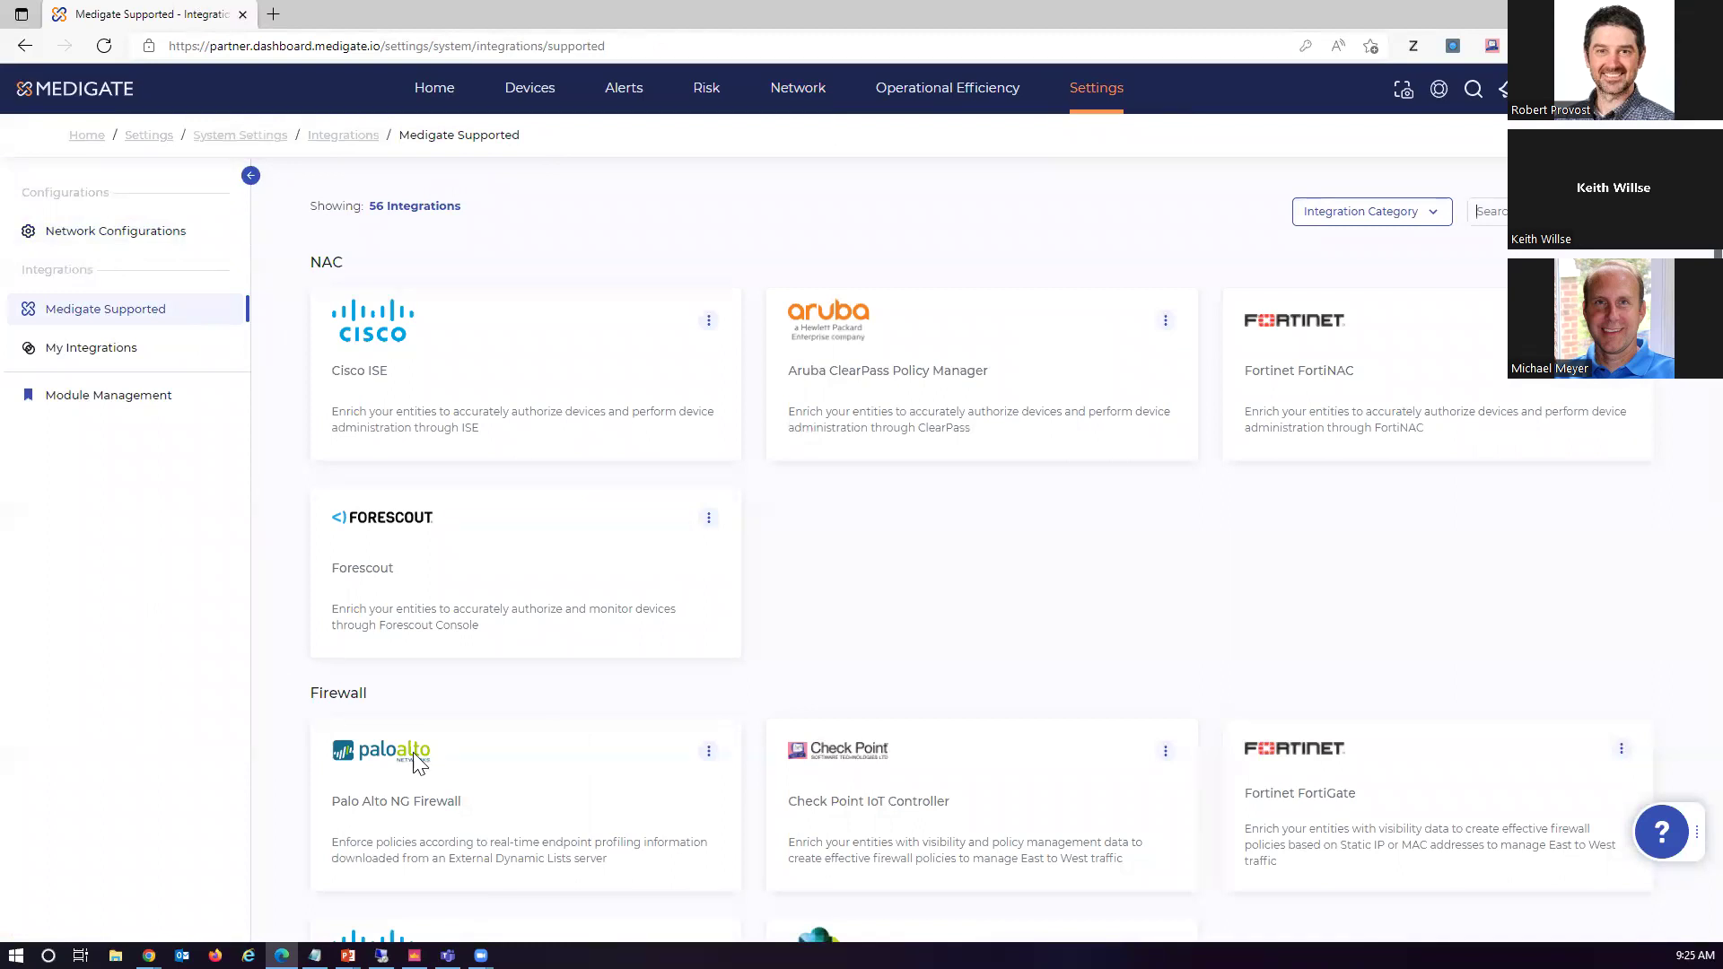
Switch to the jump server's remote desktop and bring up the Armis login in Chrome
key(alt+Tab)
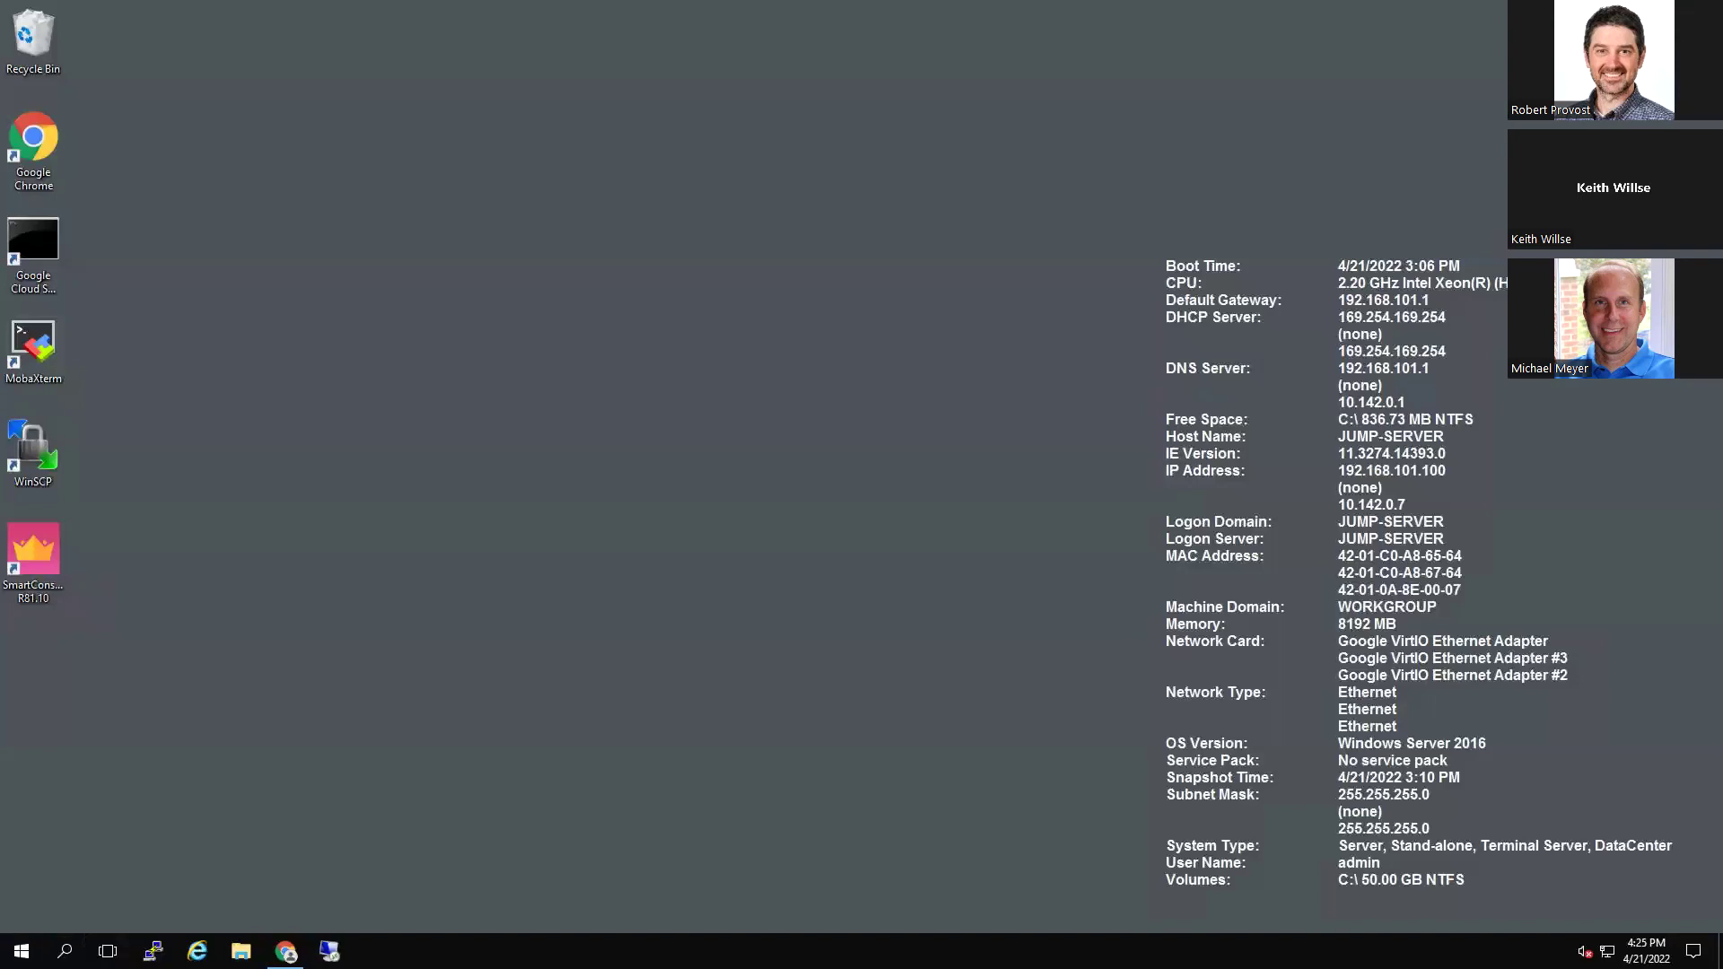
mouse_move(286, 951)
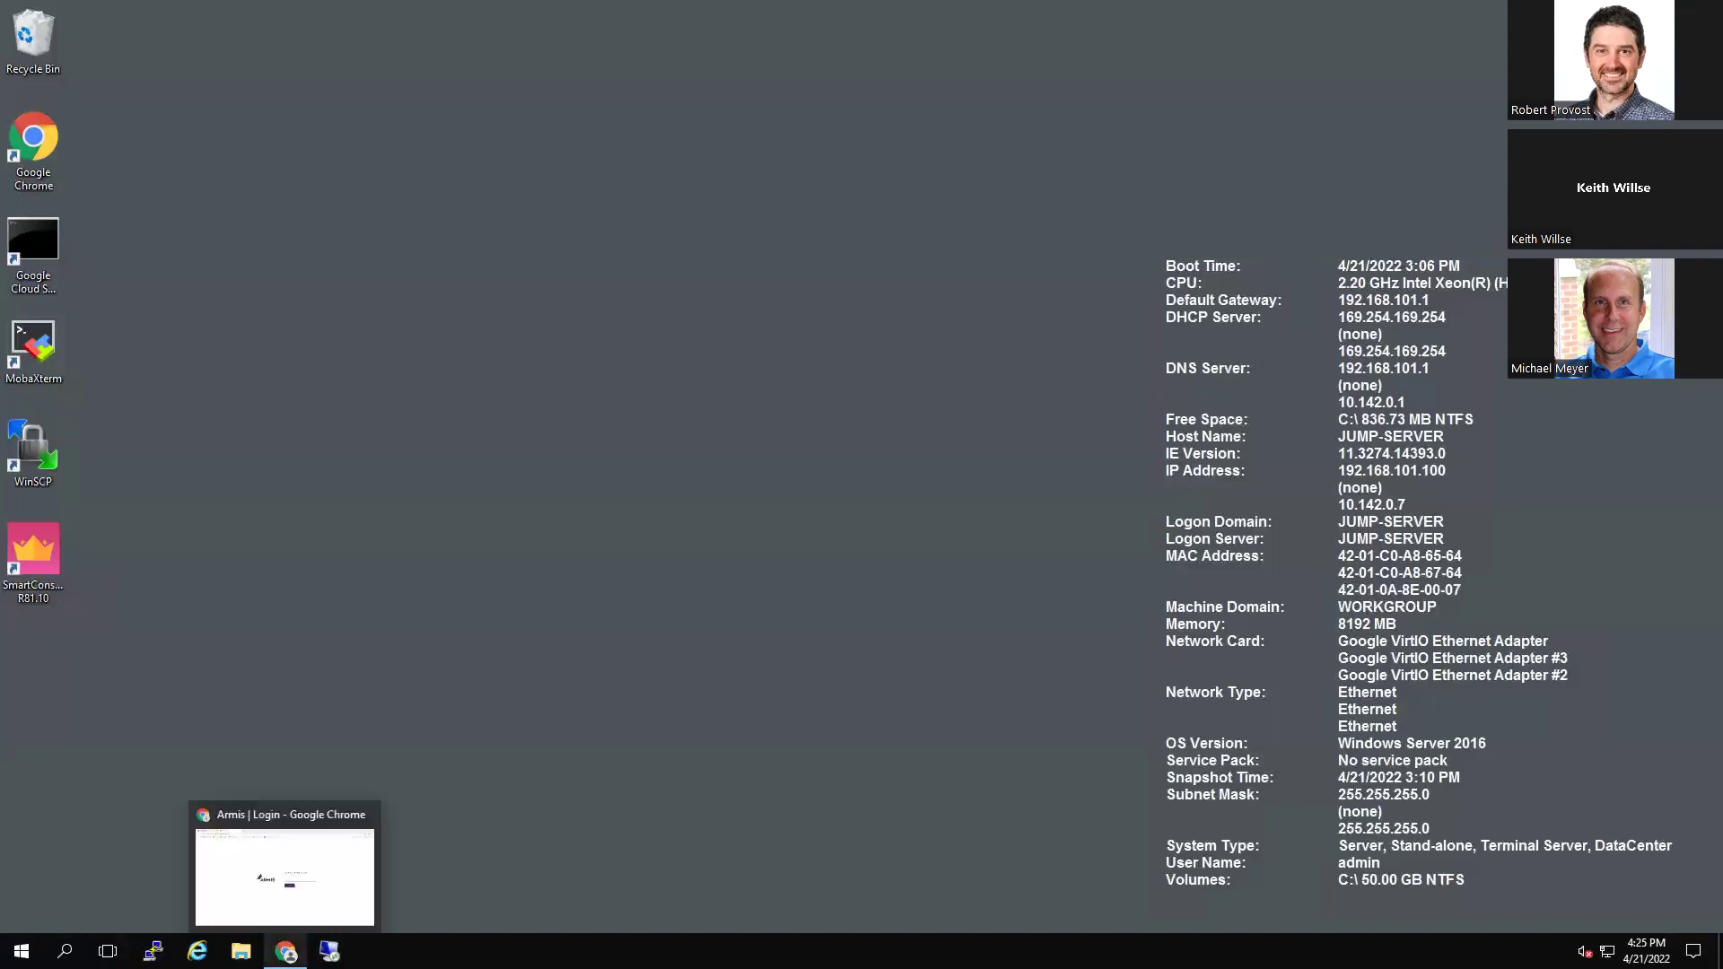
click(296, 880)
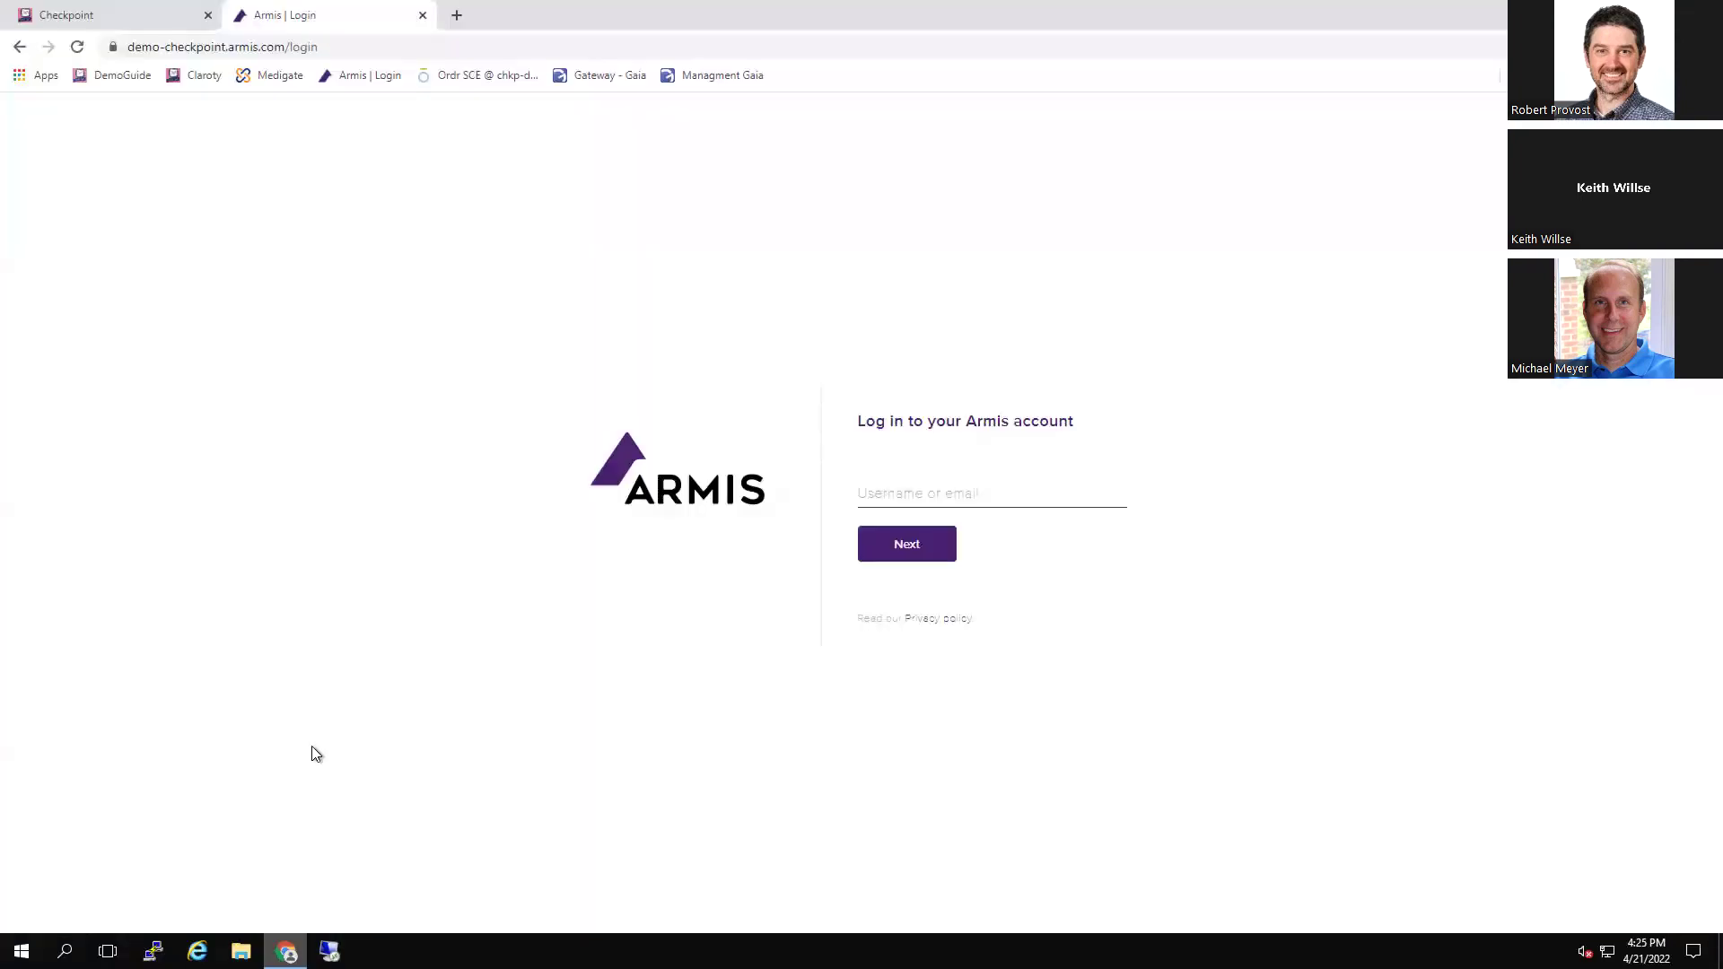
Sign in to Armis with the demo account's username and password
click(883, 489)
text(admin)
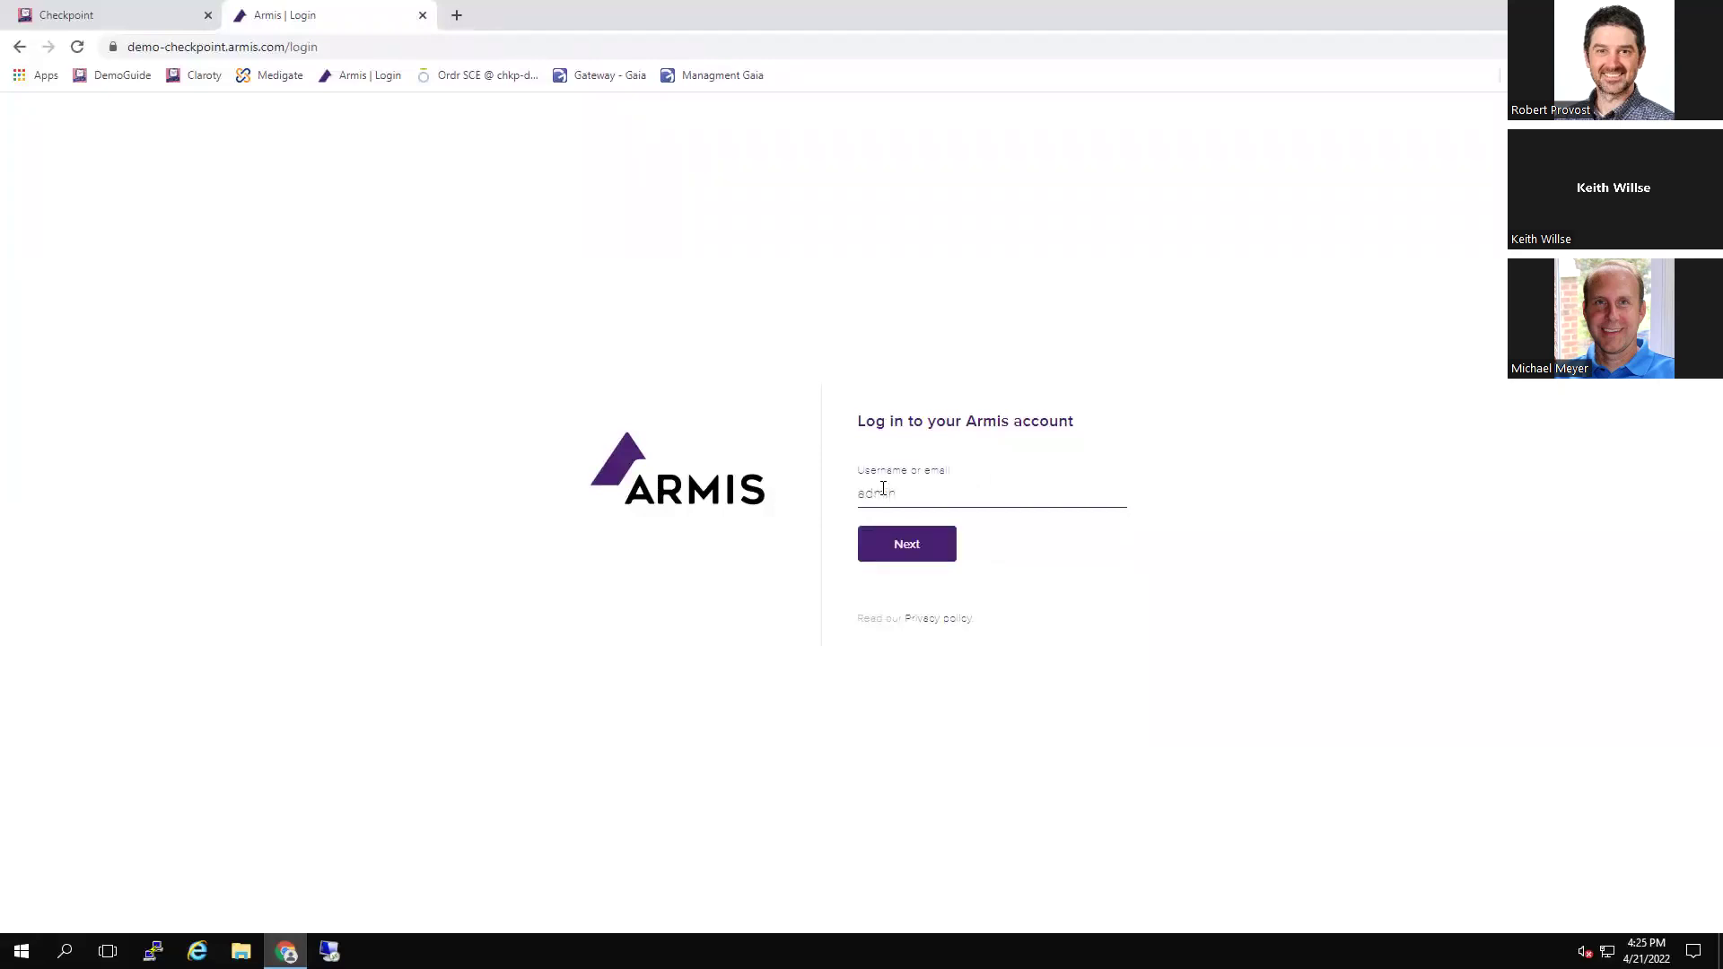
click(933, 552)
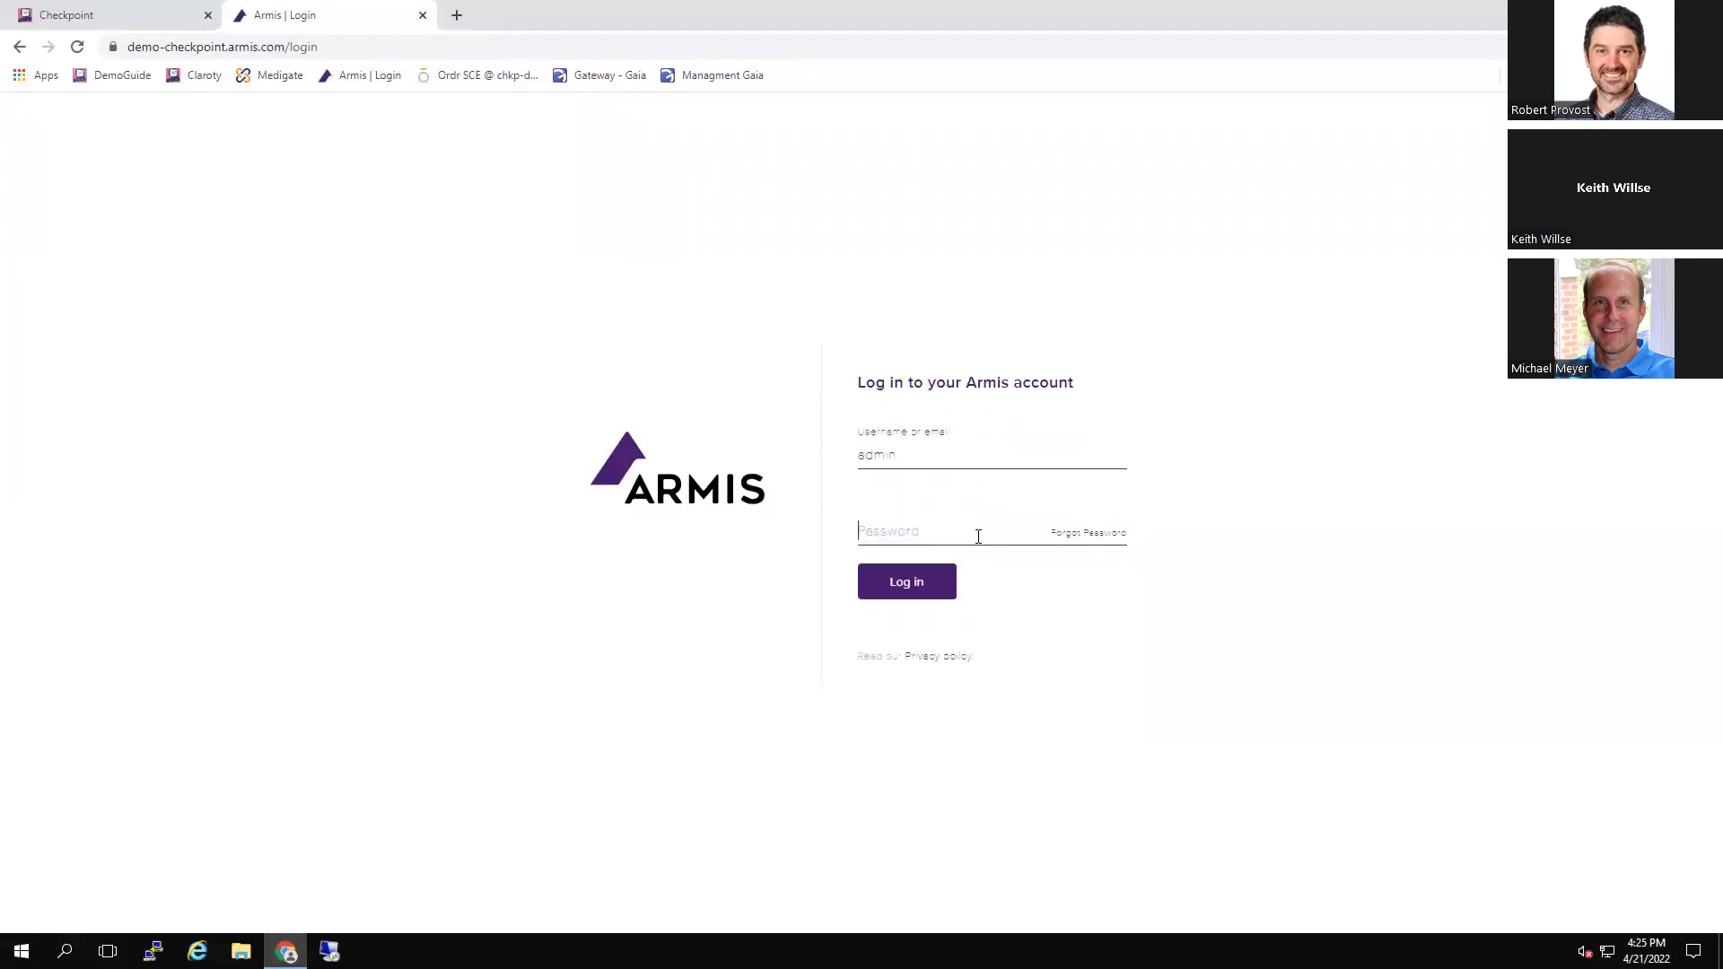
text(•••••••)
key(Return)
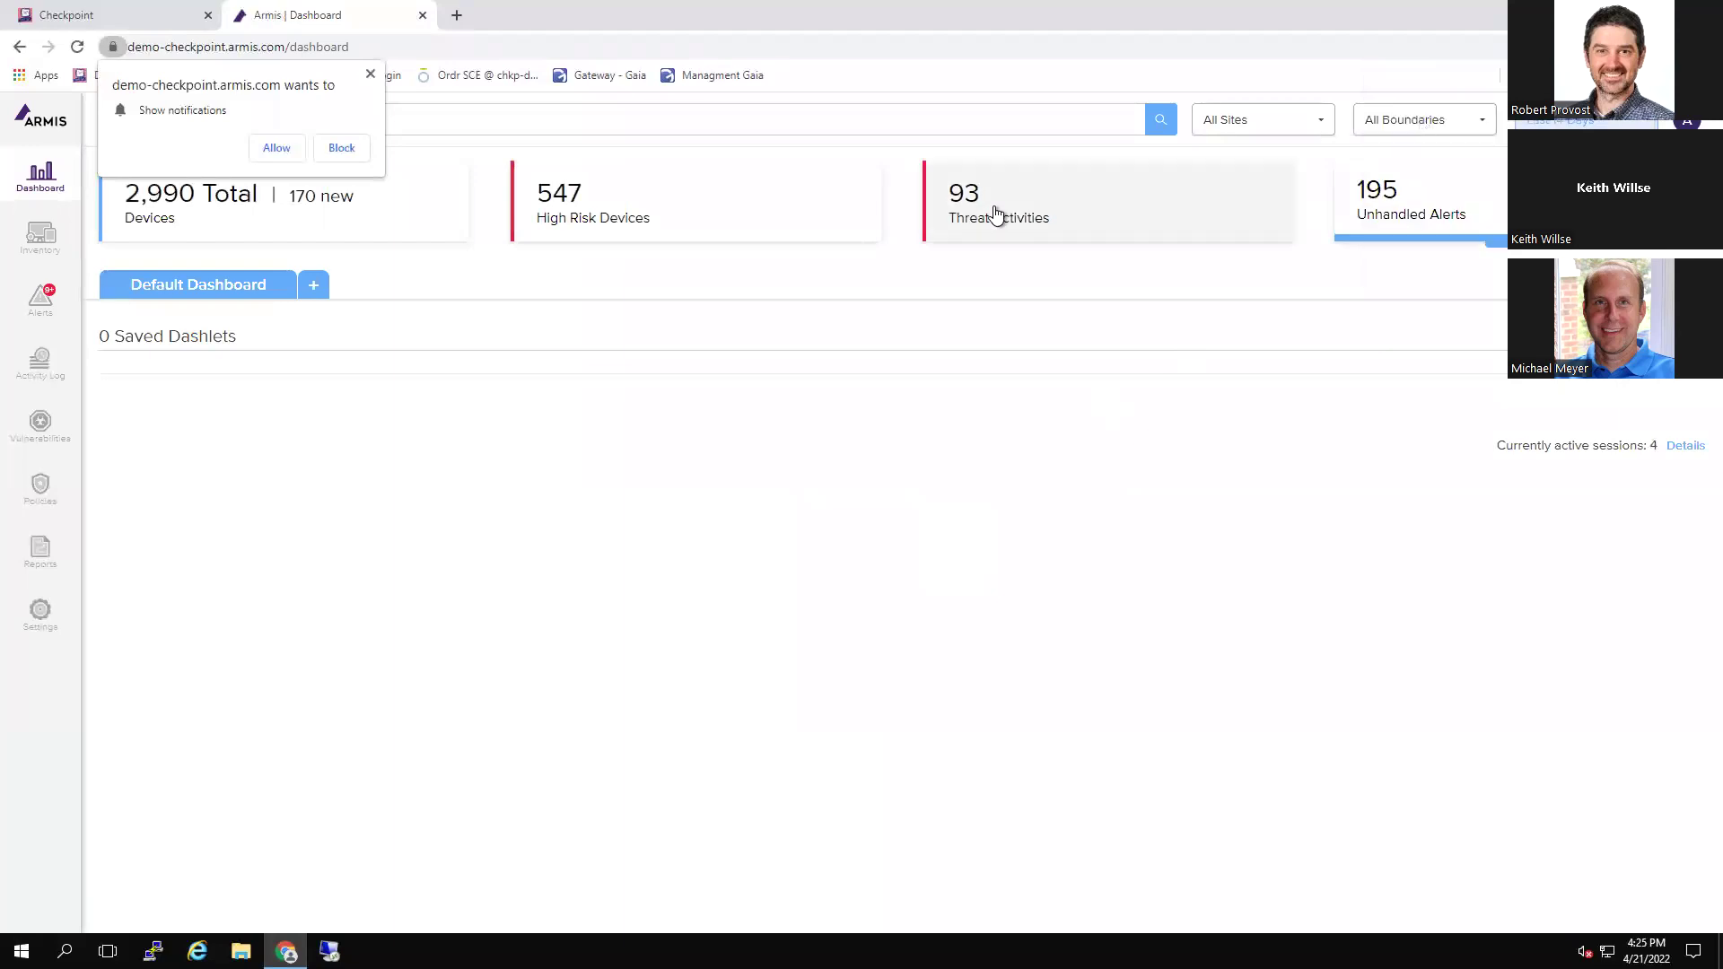
Allow Armis notifications and open the Inventory of 2,942 devices grouped by 89 types
click(278, 148)
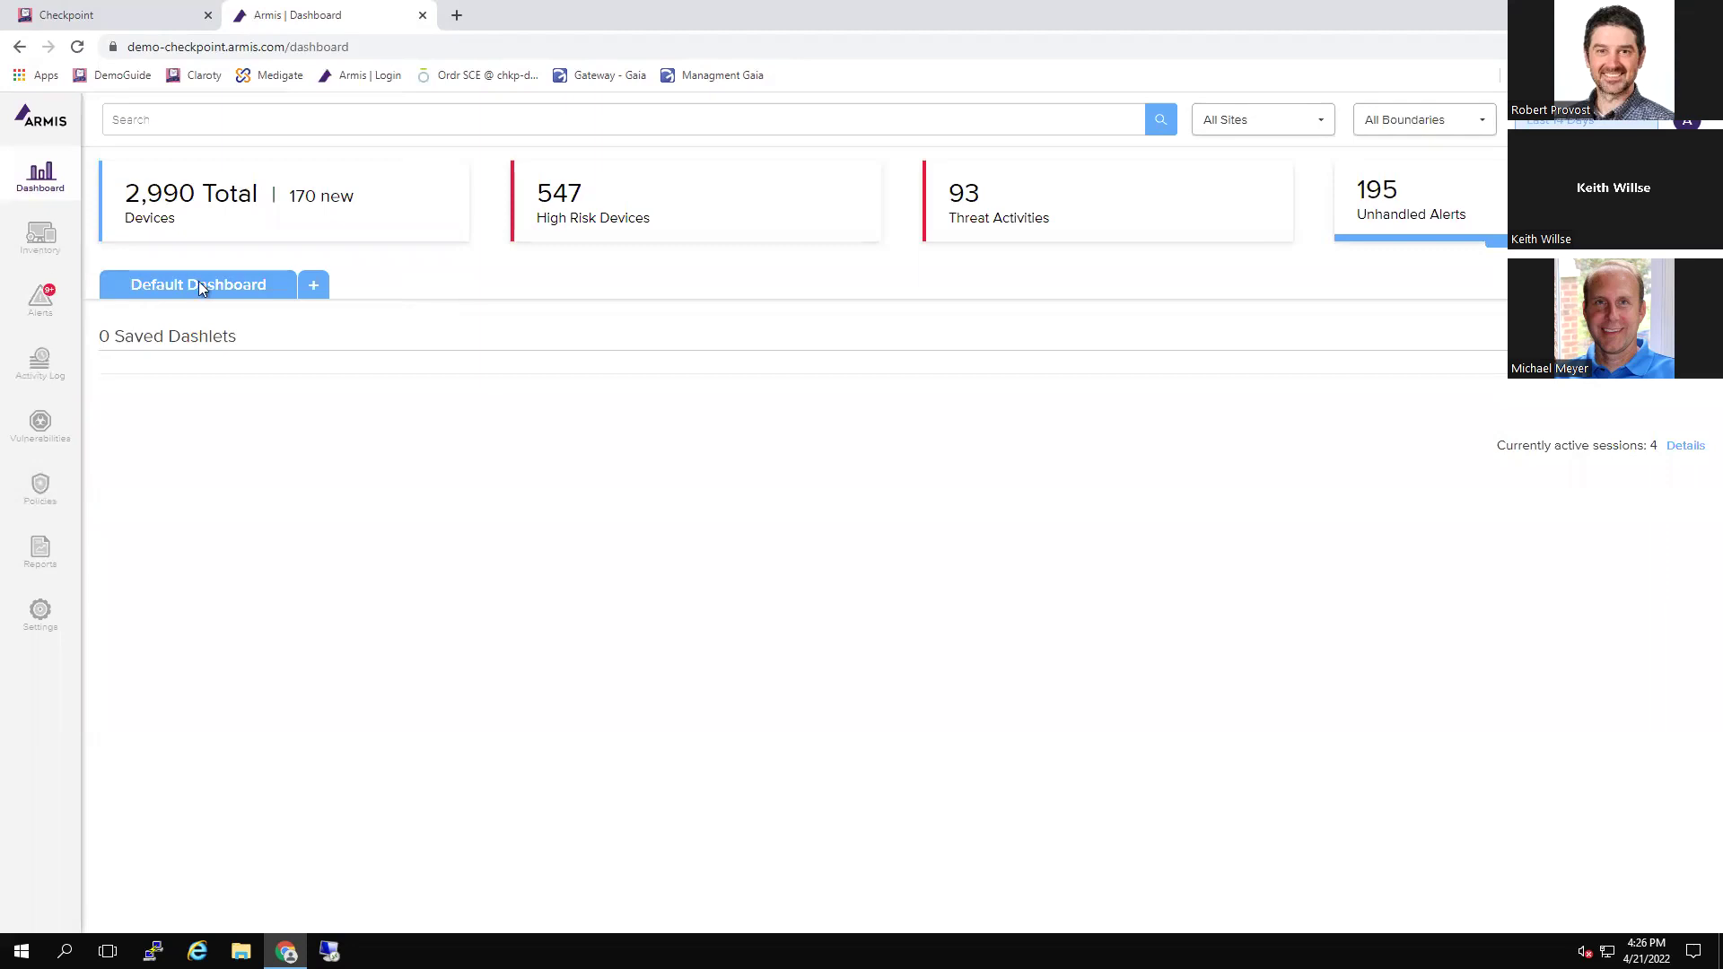
click(40, 237)
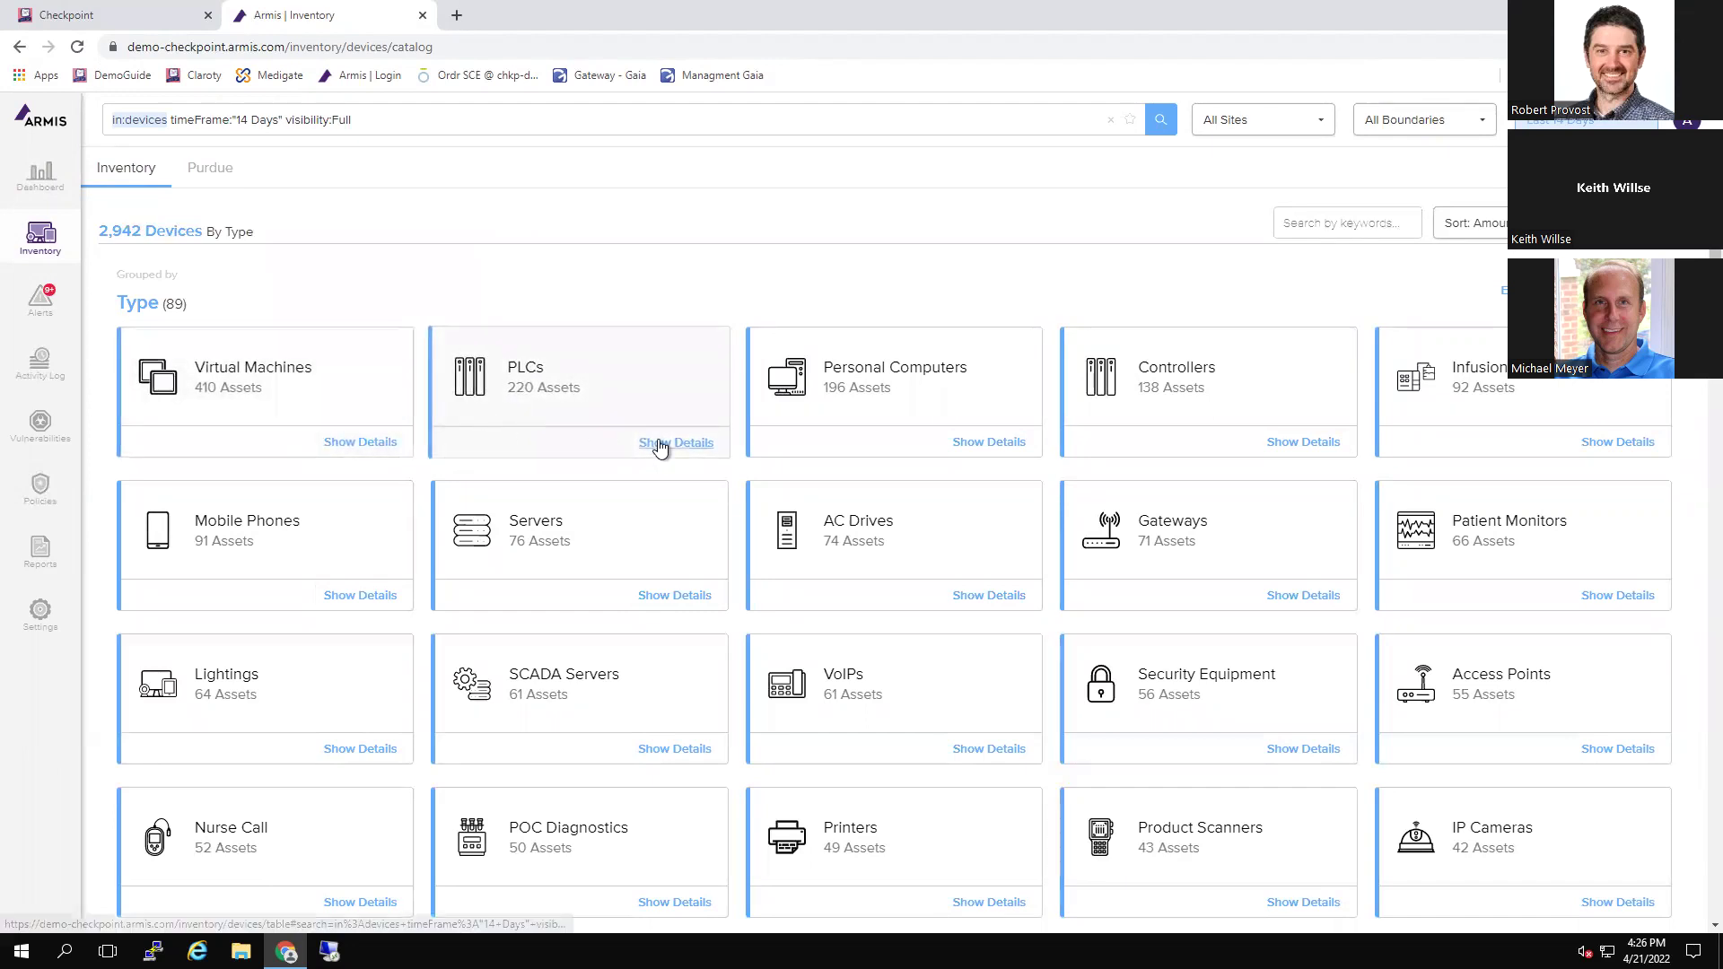
Show details for the 92 Infusion Pumps, dismiss the error toast, and scroll the device table
click(1618, 442)
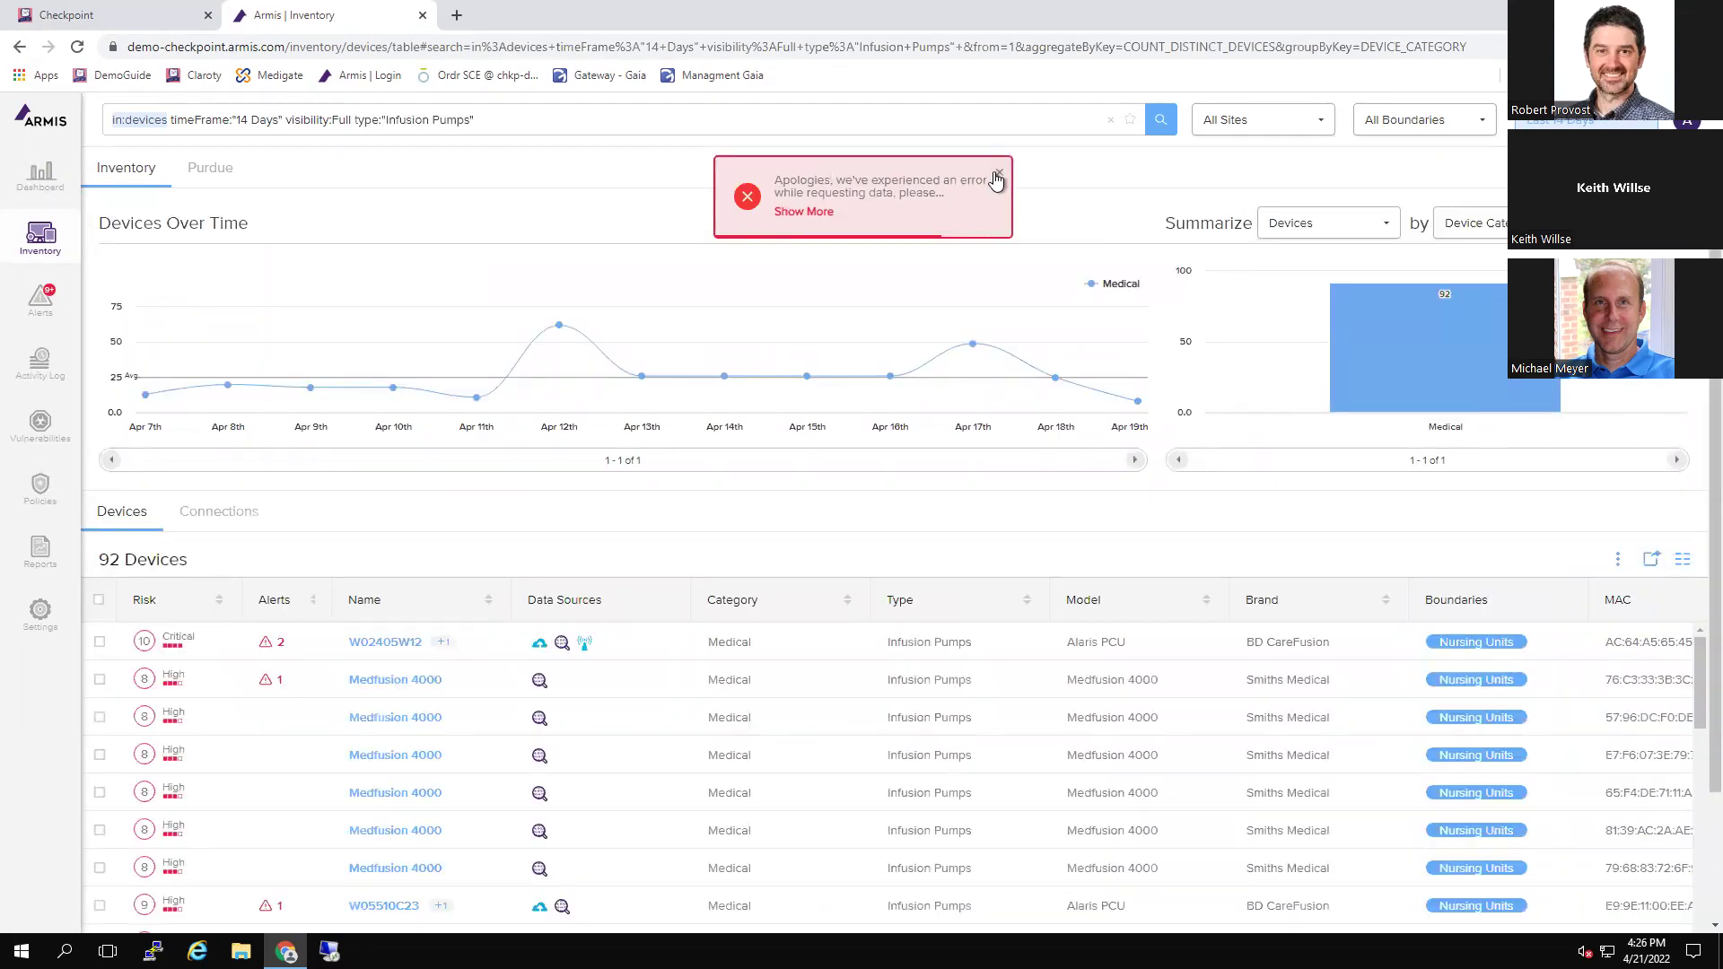
click(999, 175)
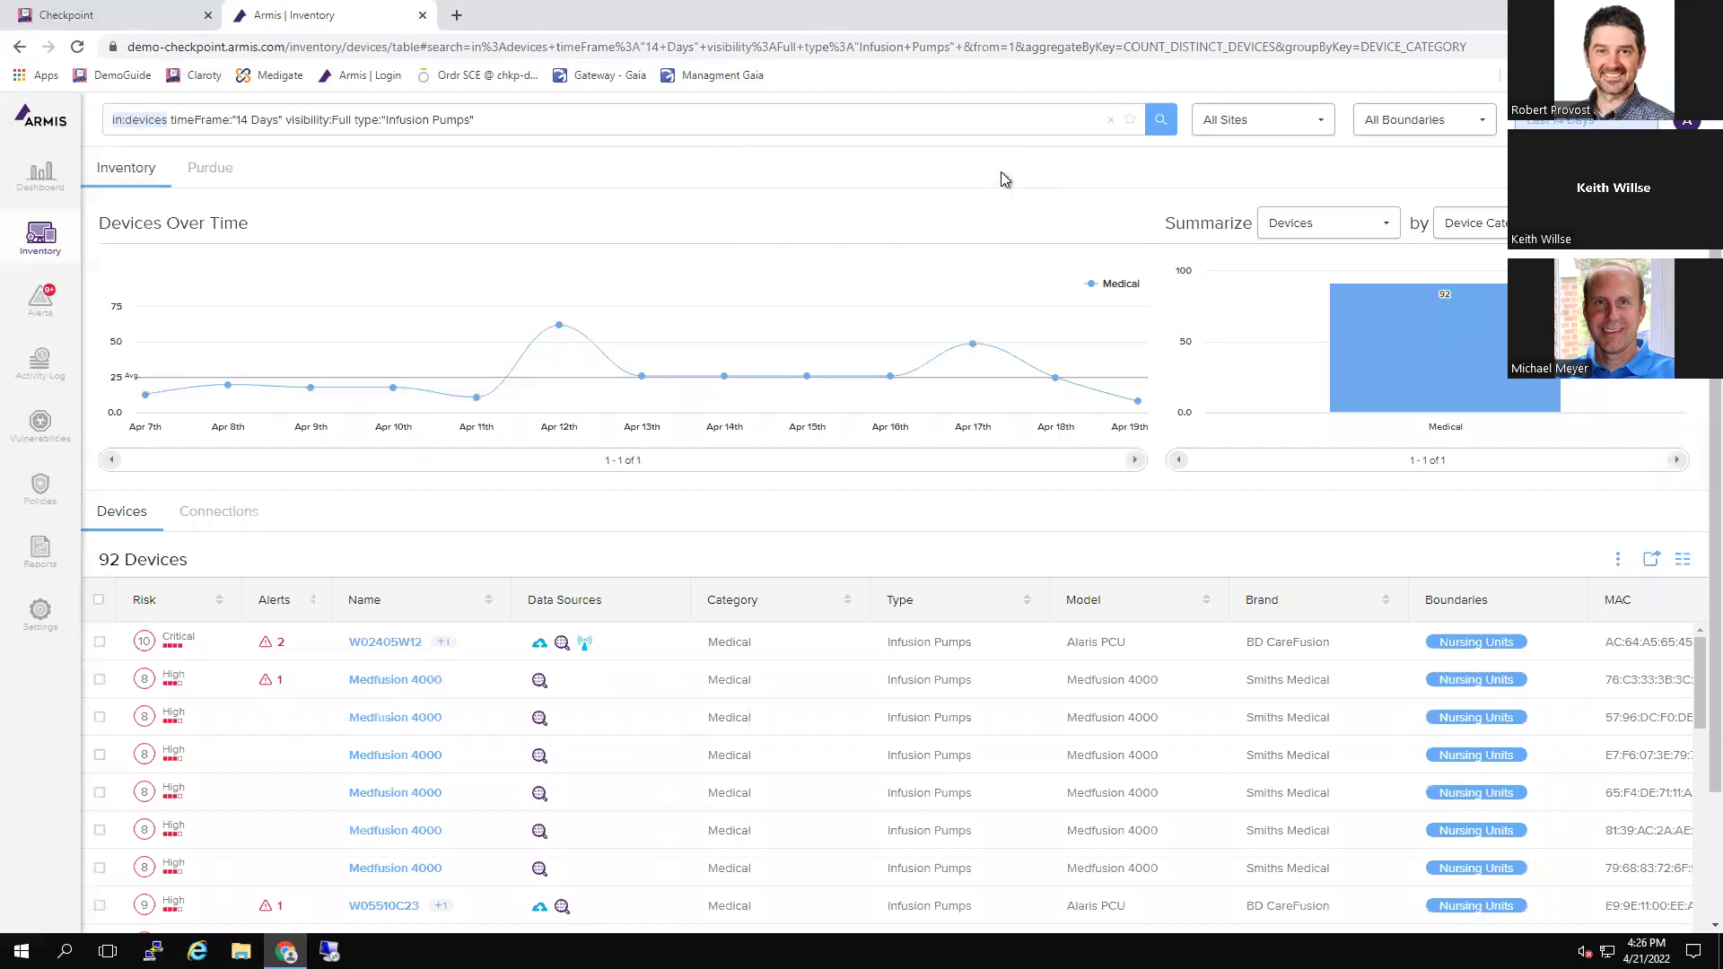
scroll(1094, 417, down, 1)
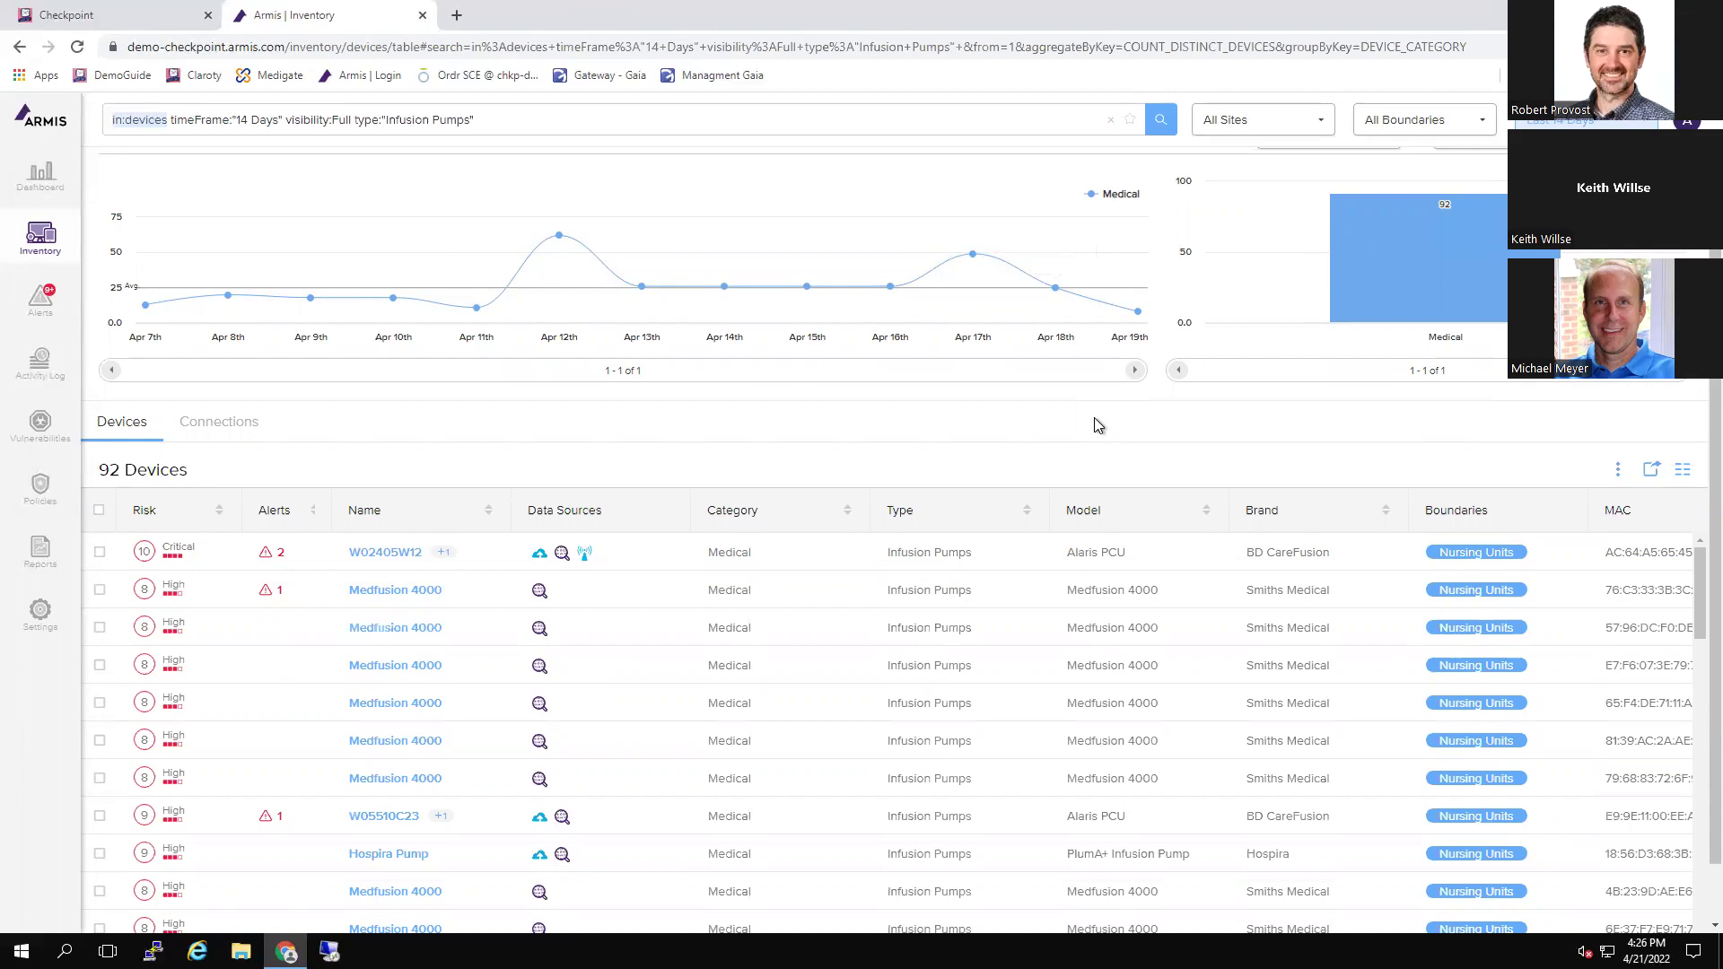
scroll(1128, 723, down, 1)
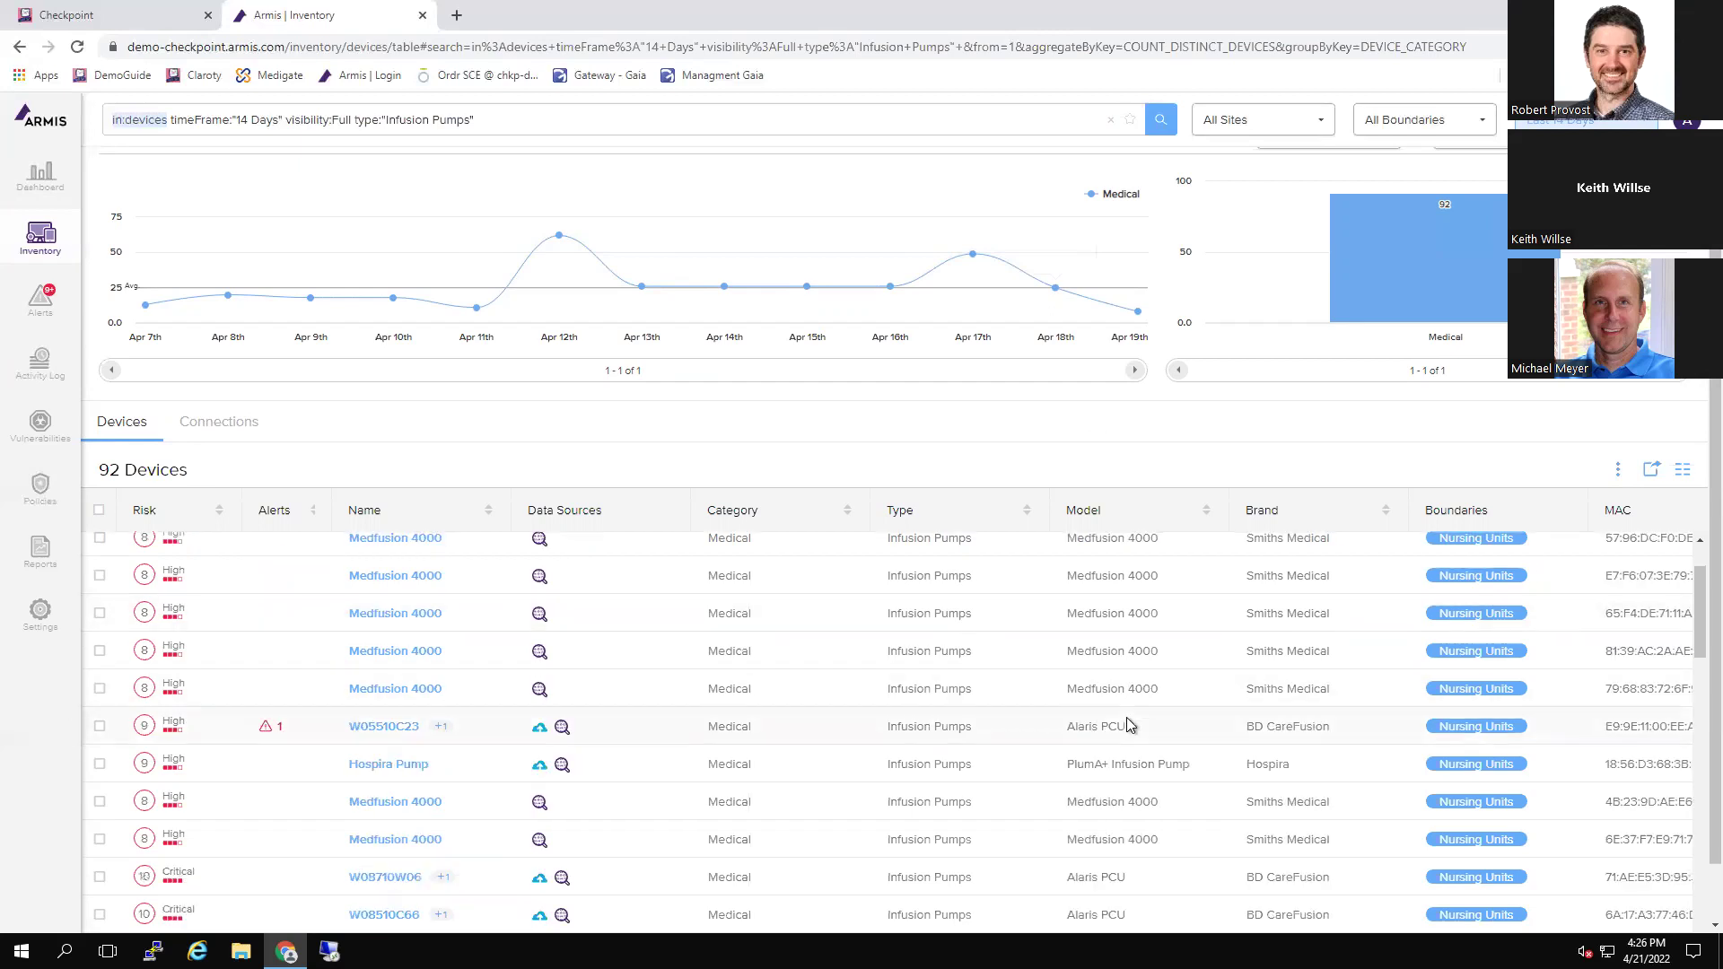
Filter the Armis inventory by the Nursing Units boundary tag to list its 233 devices
click(1473, 547)
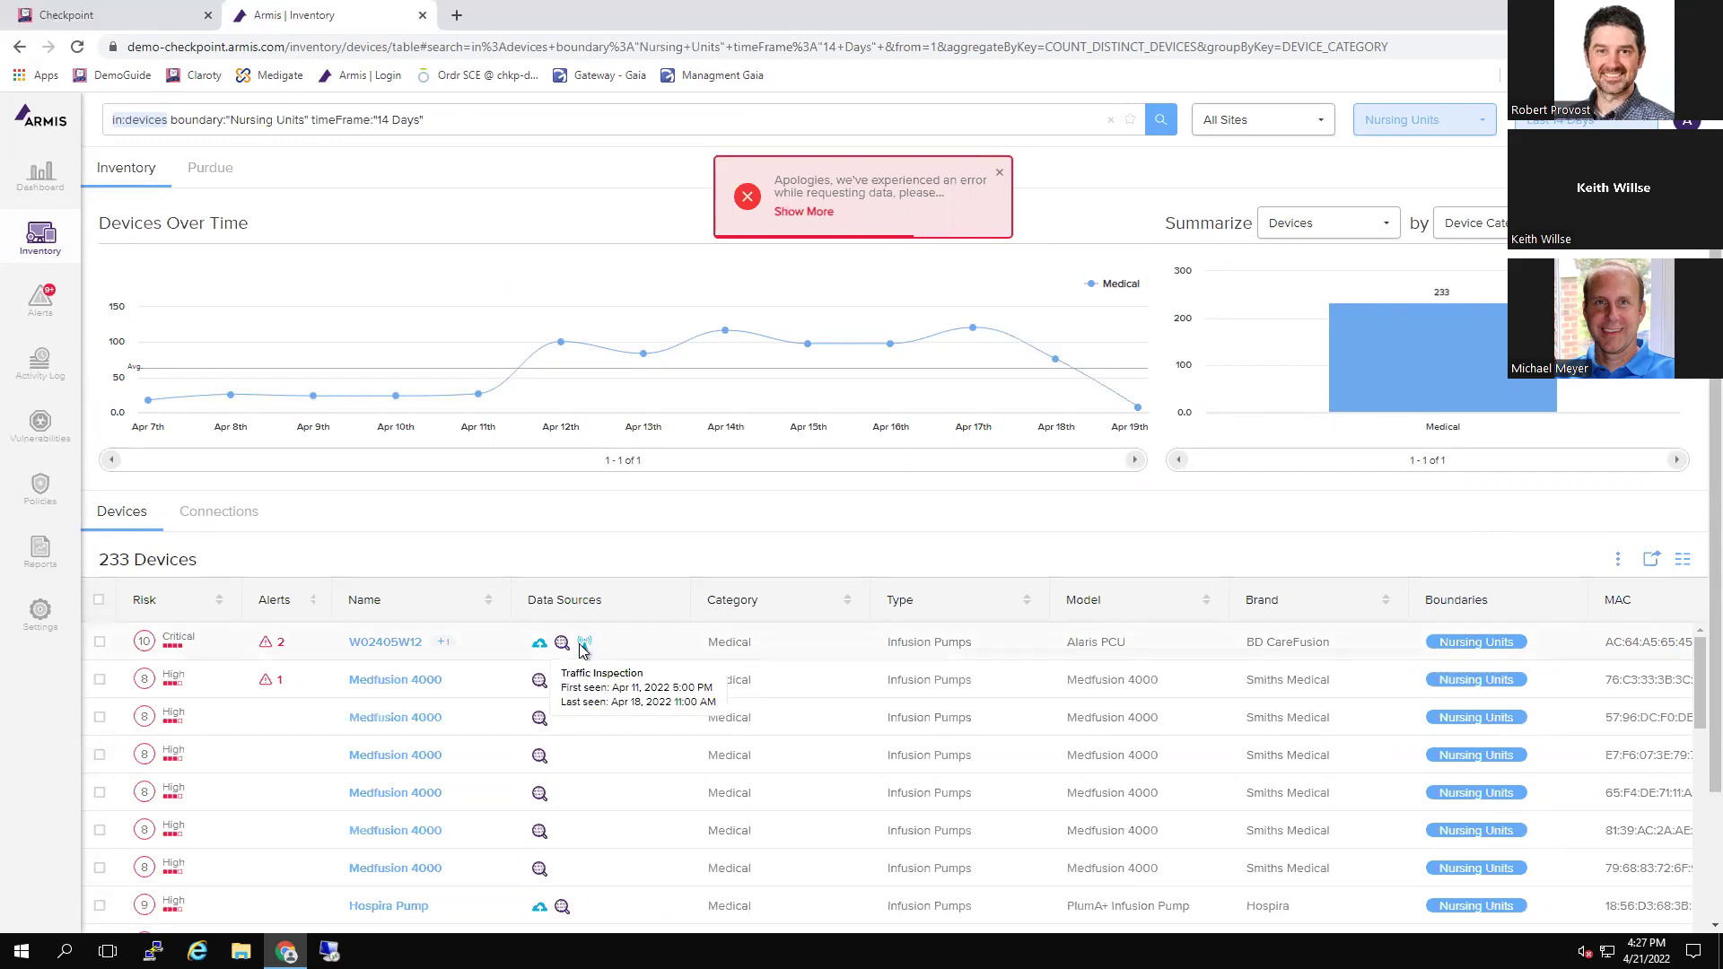
mouse_move(586, 646)
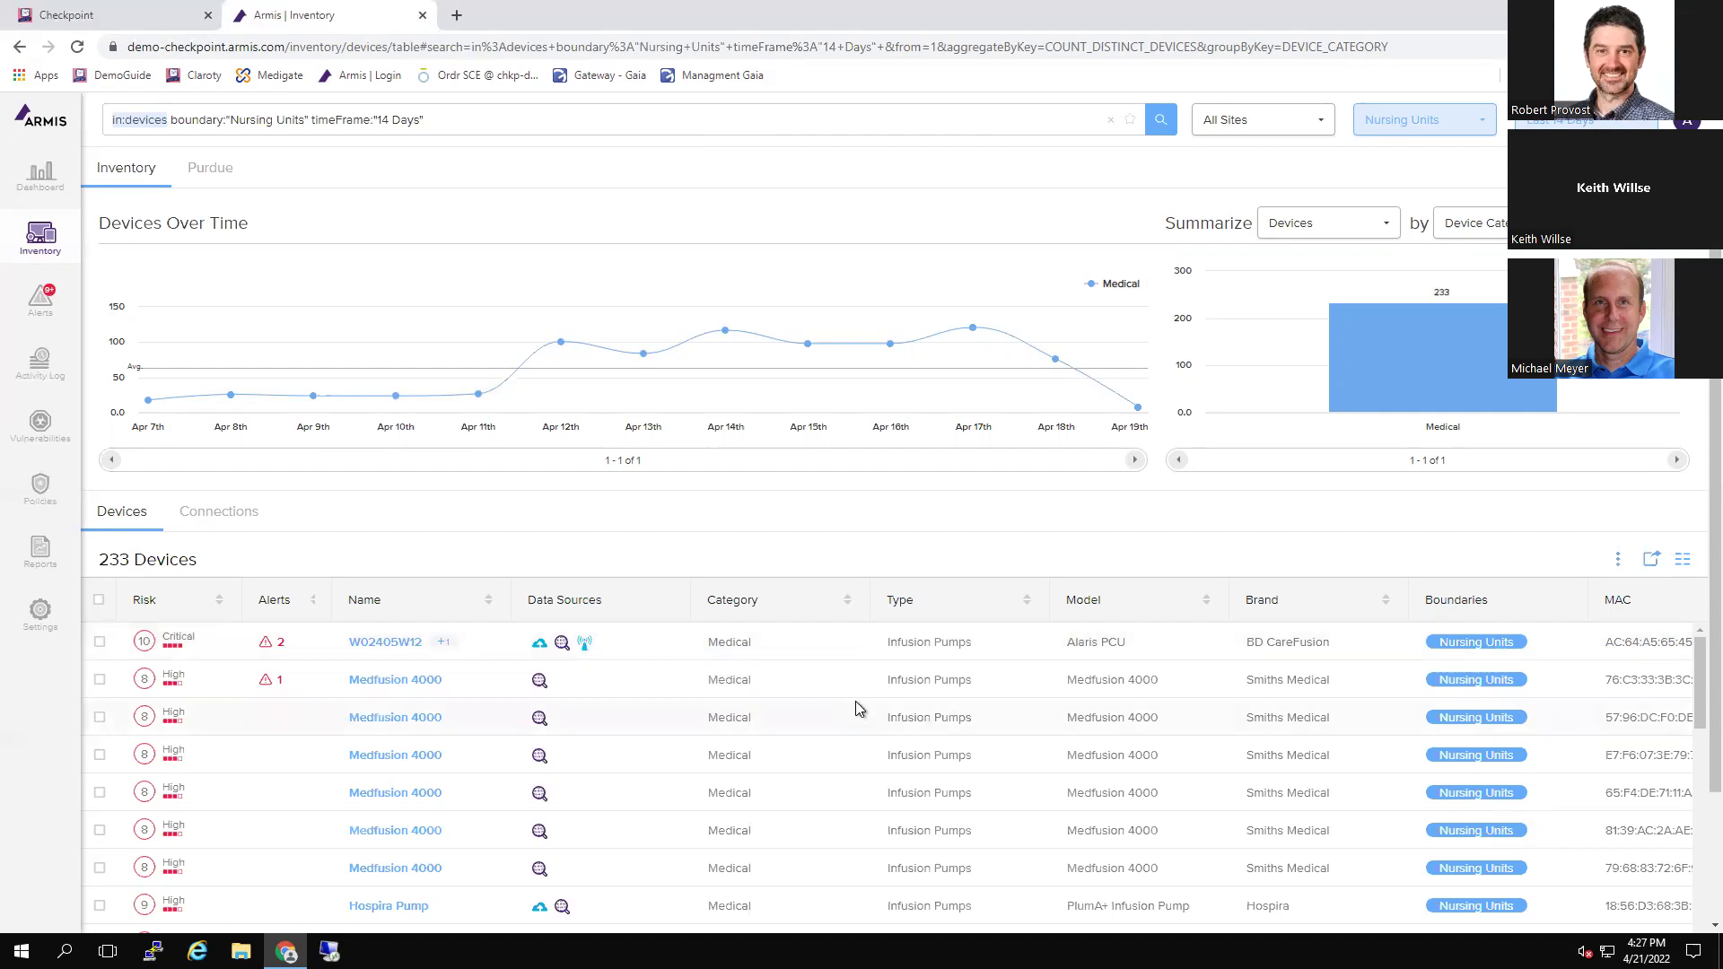
Log in to Claroty with the admin username and the account password, correcting a typo
click(167, 10)
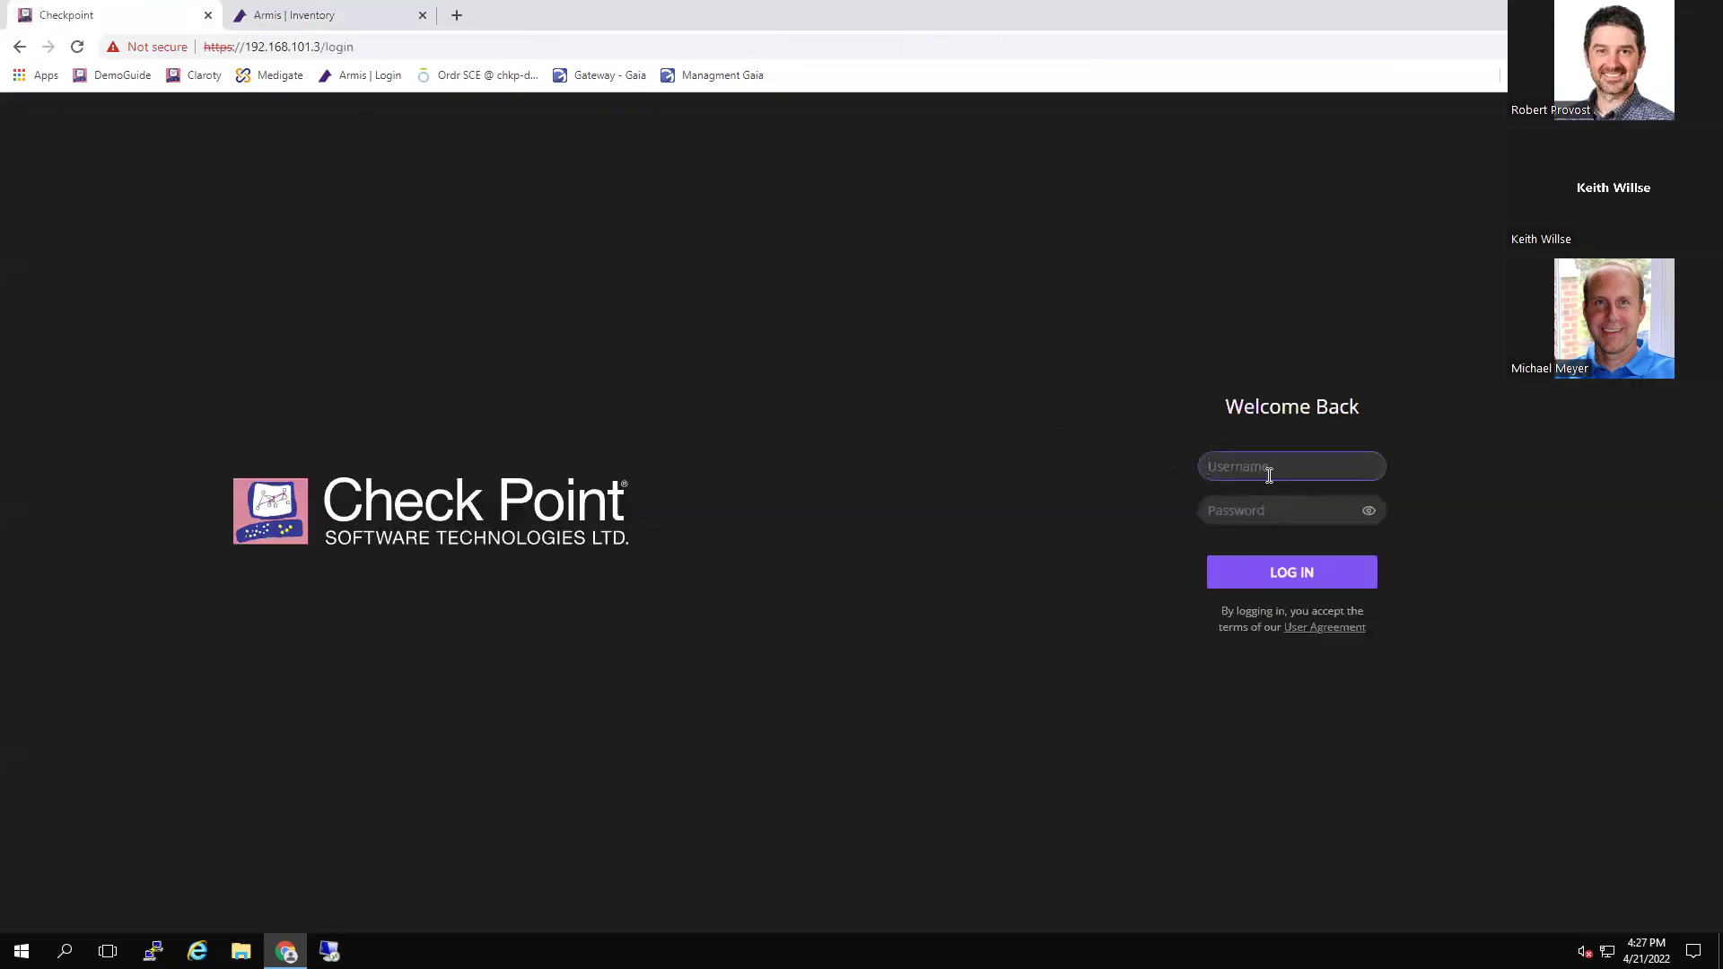
click(1278, 468)
text(admin)
key(Tab)
text(admin)
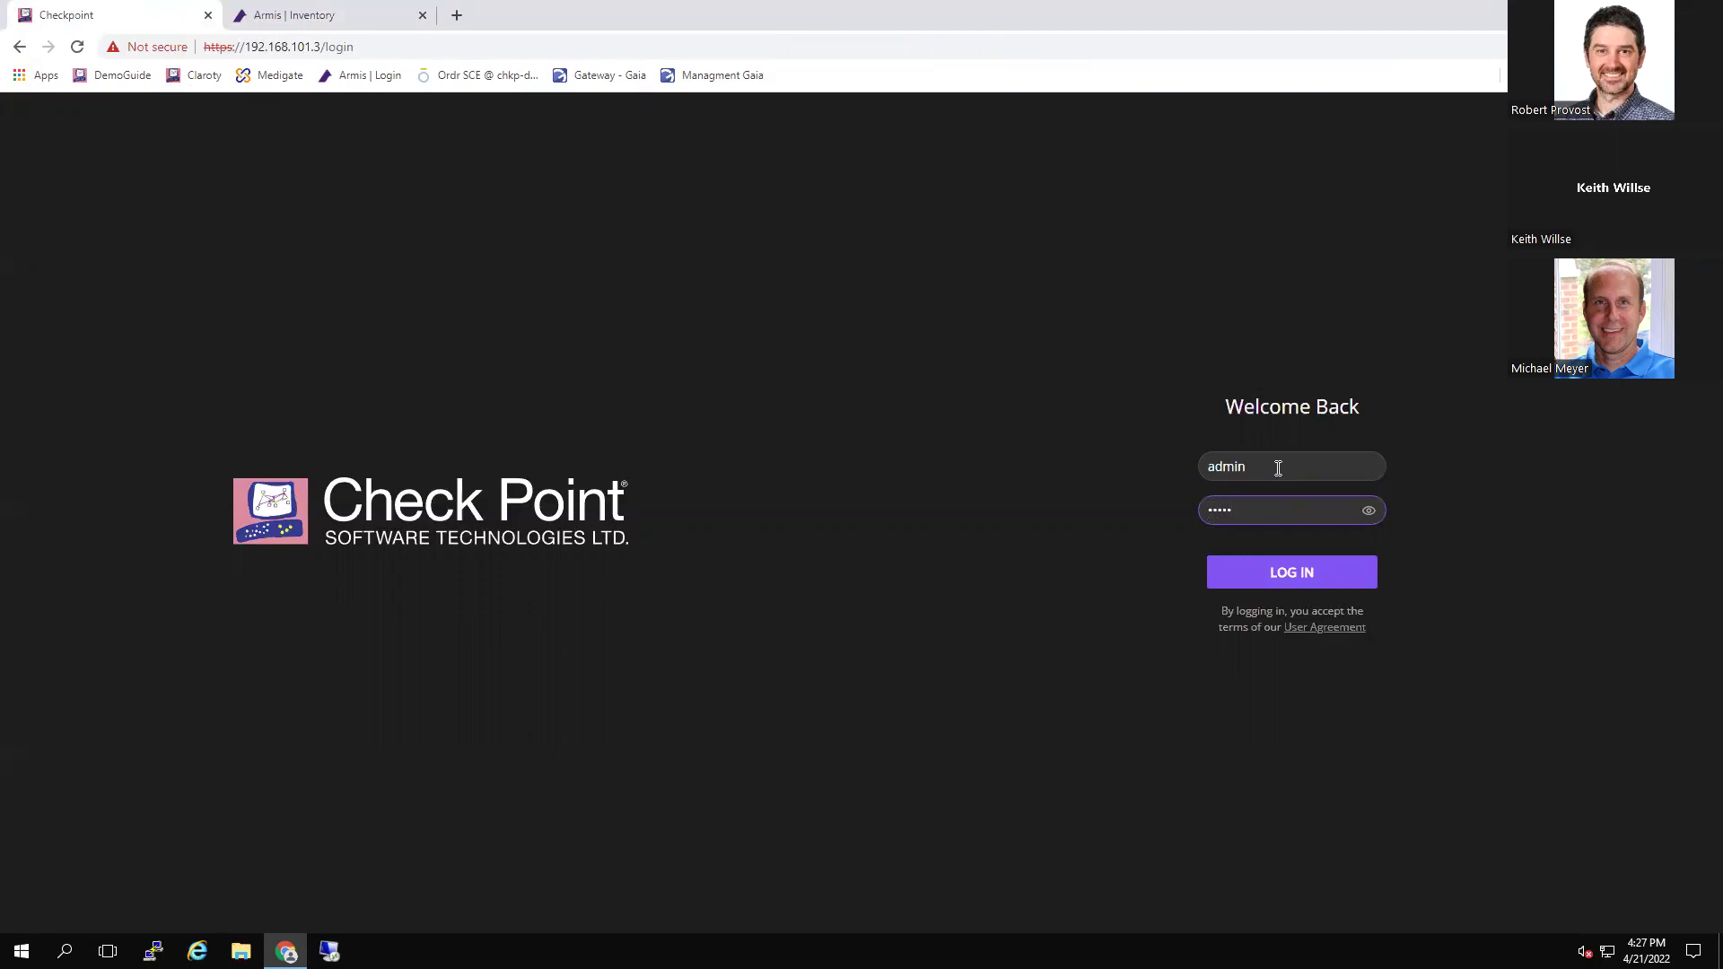
key(BackSpace)
key(BackSpace)
key(BackSpace)
text(admin1)
key(Return)
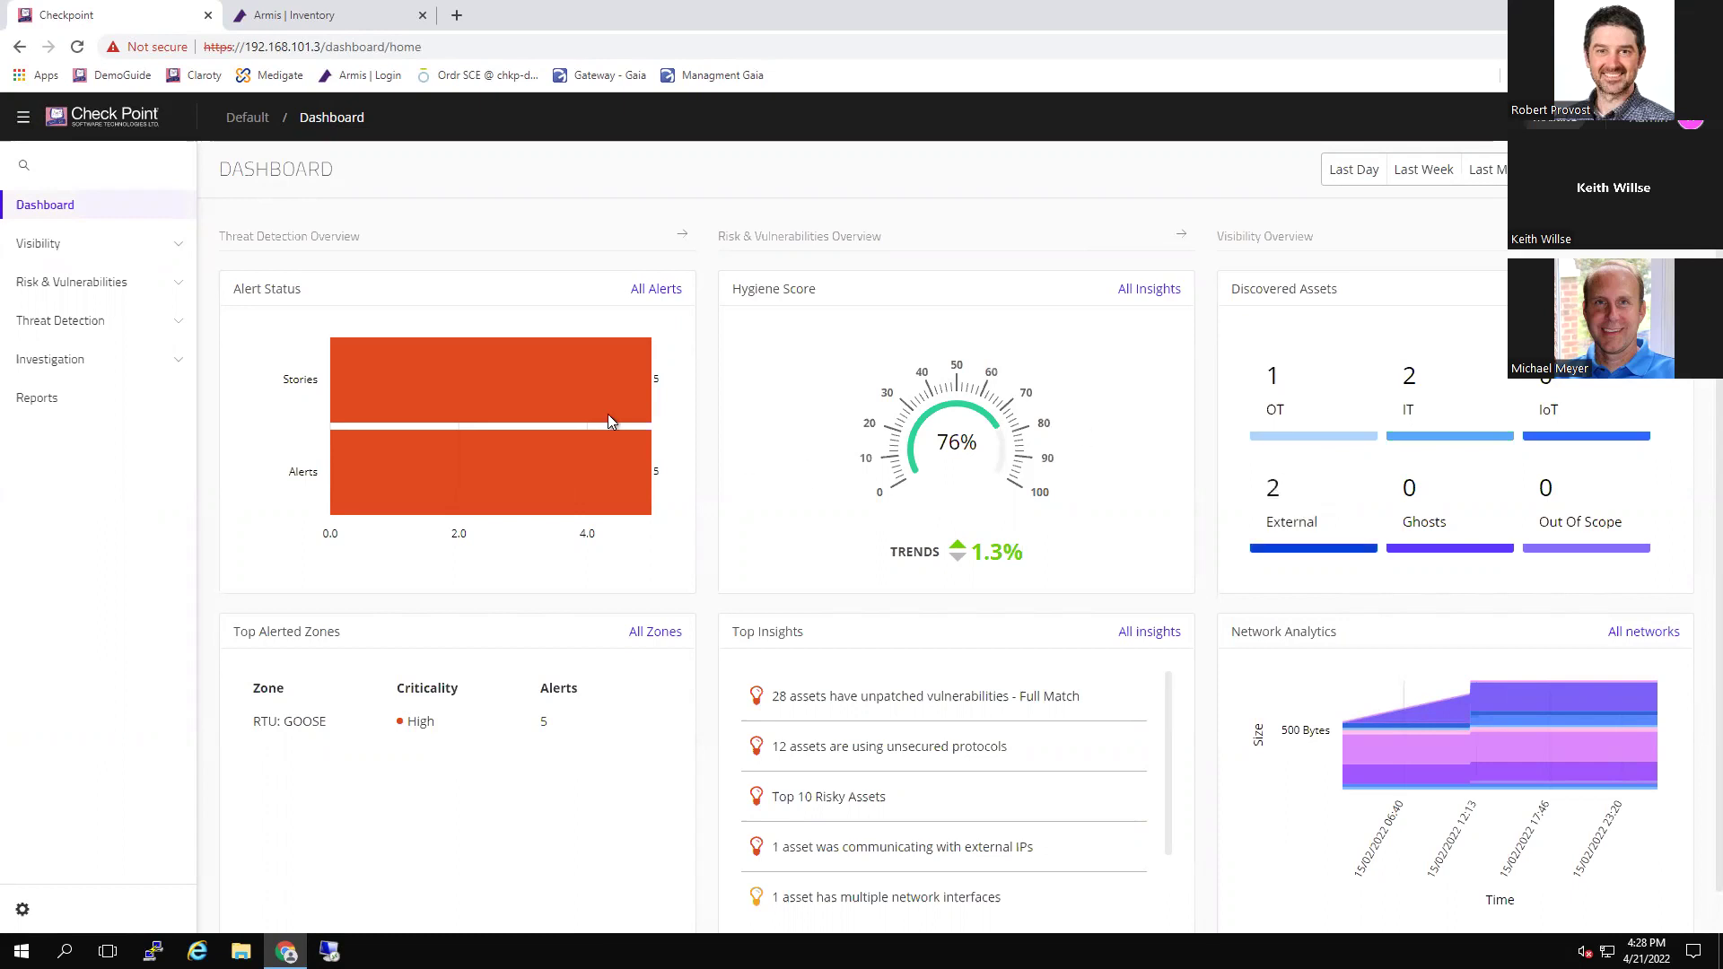
Go to Claroty's Assets page under the Visibility section
click(64, 251)
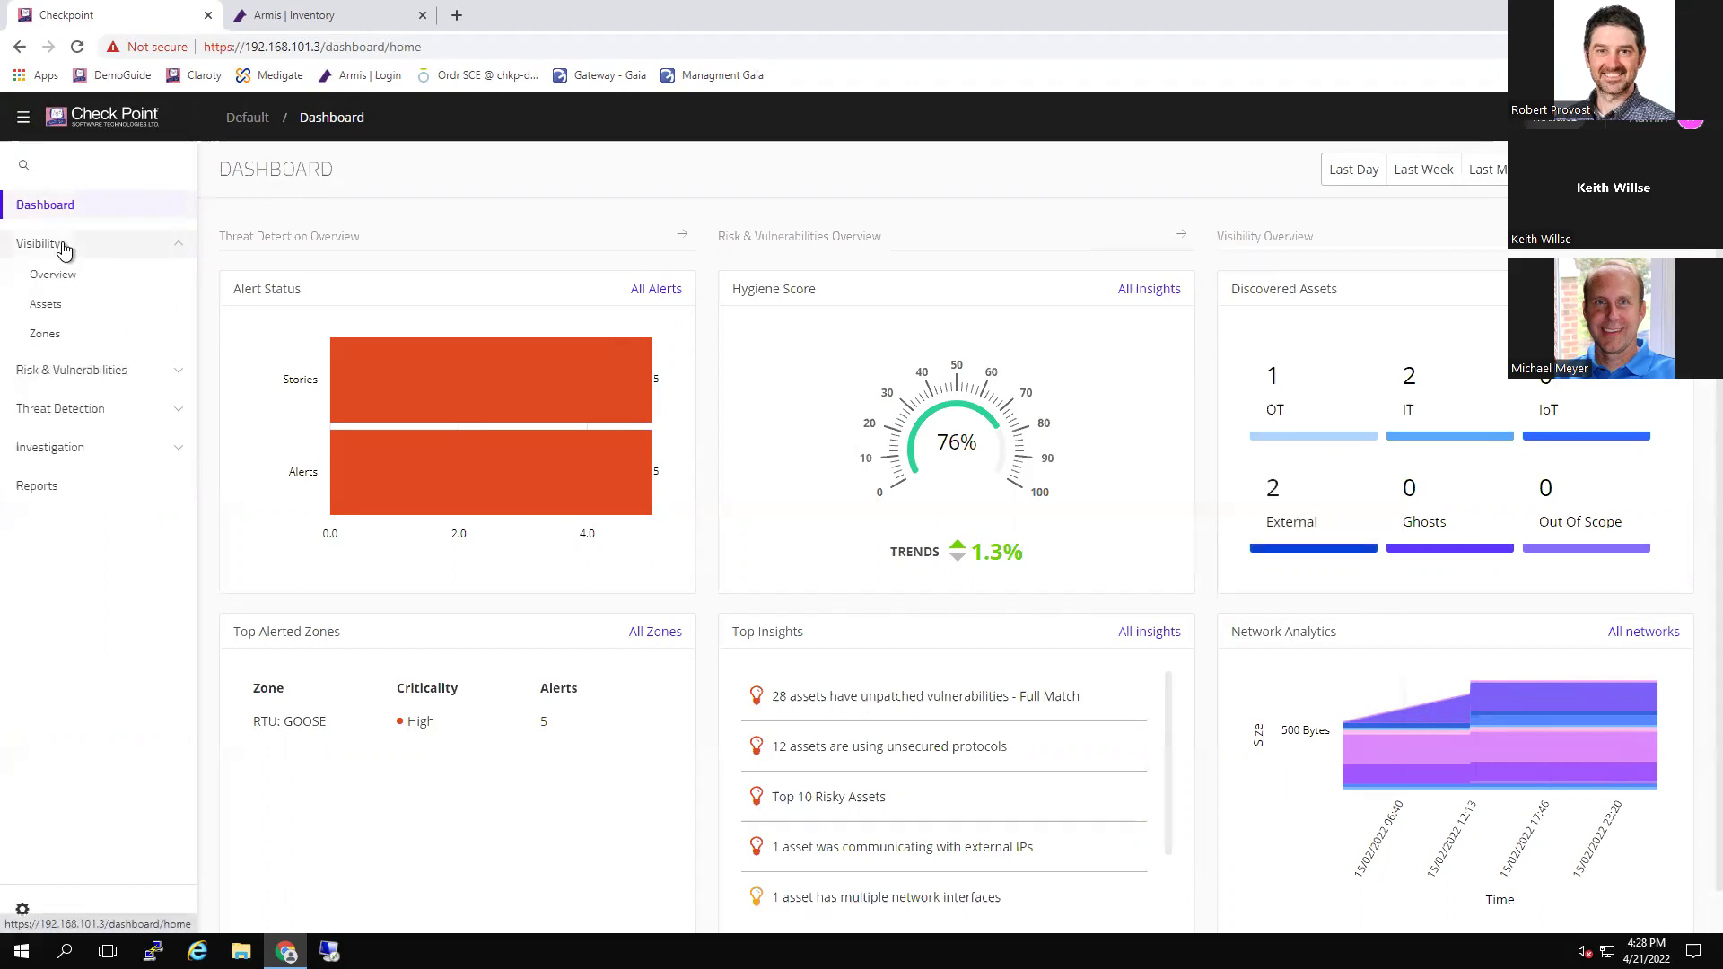
click(51, 316)
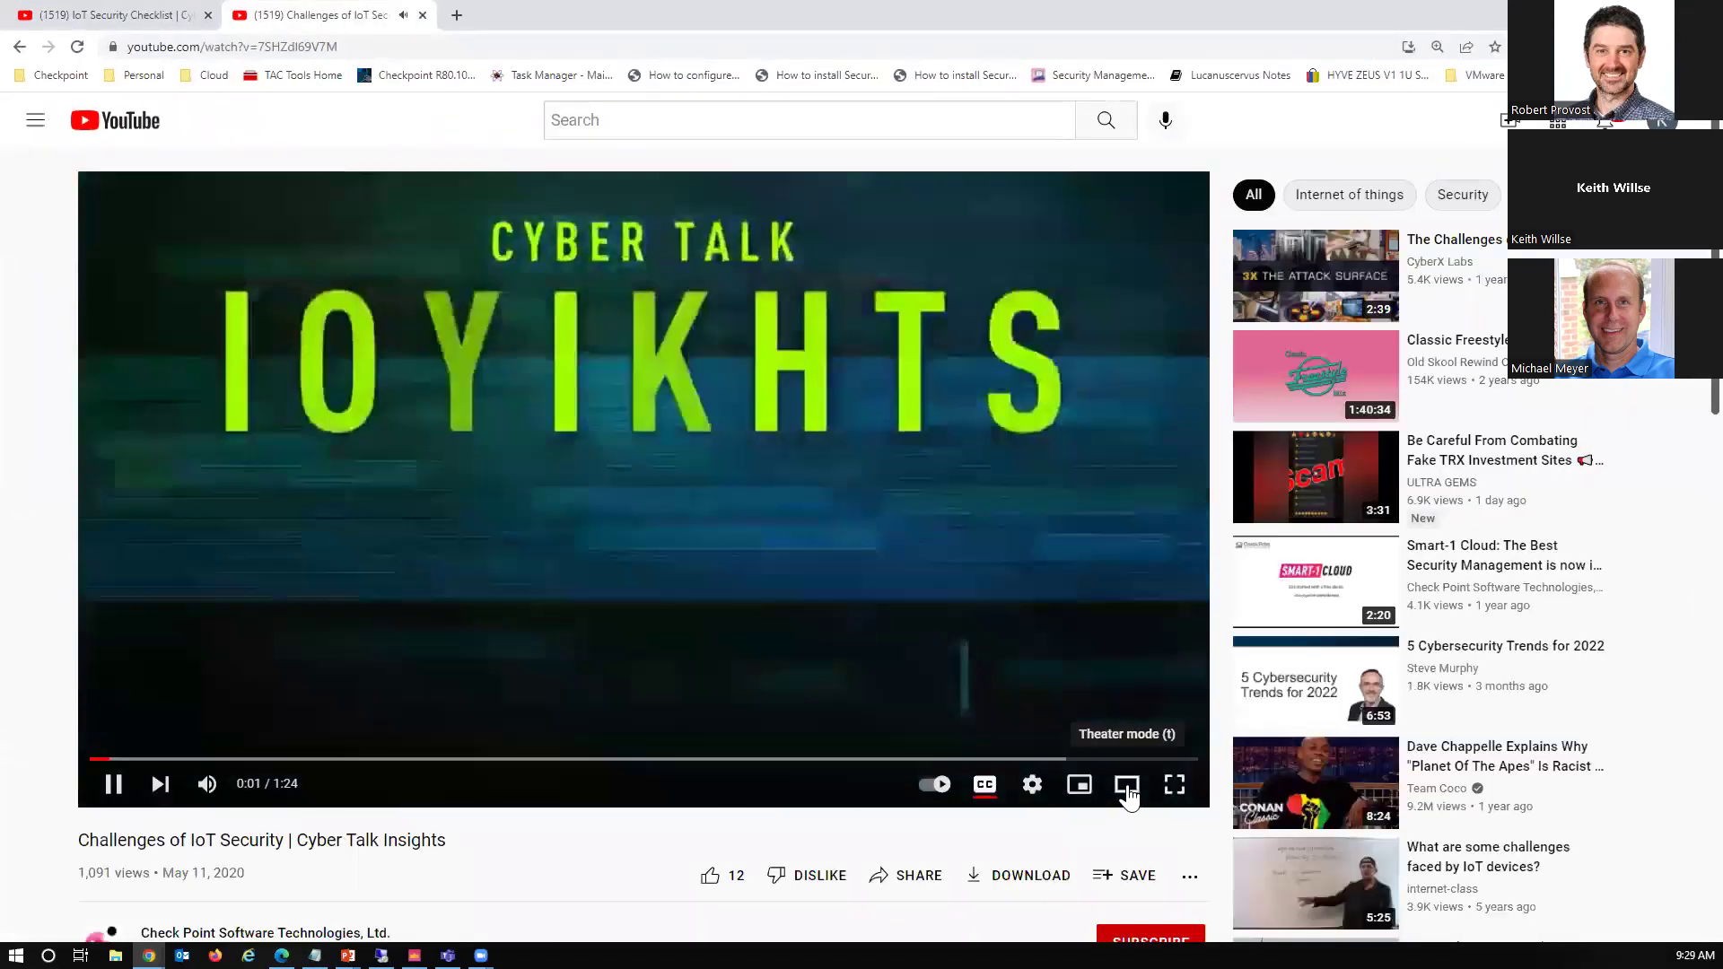
Watch the IoT security video in theater mode and pause it at 1:22
click(1127, 785)
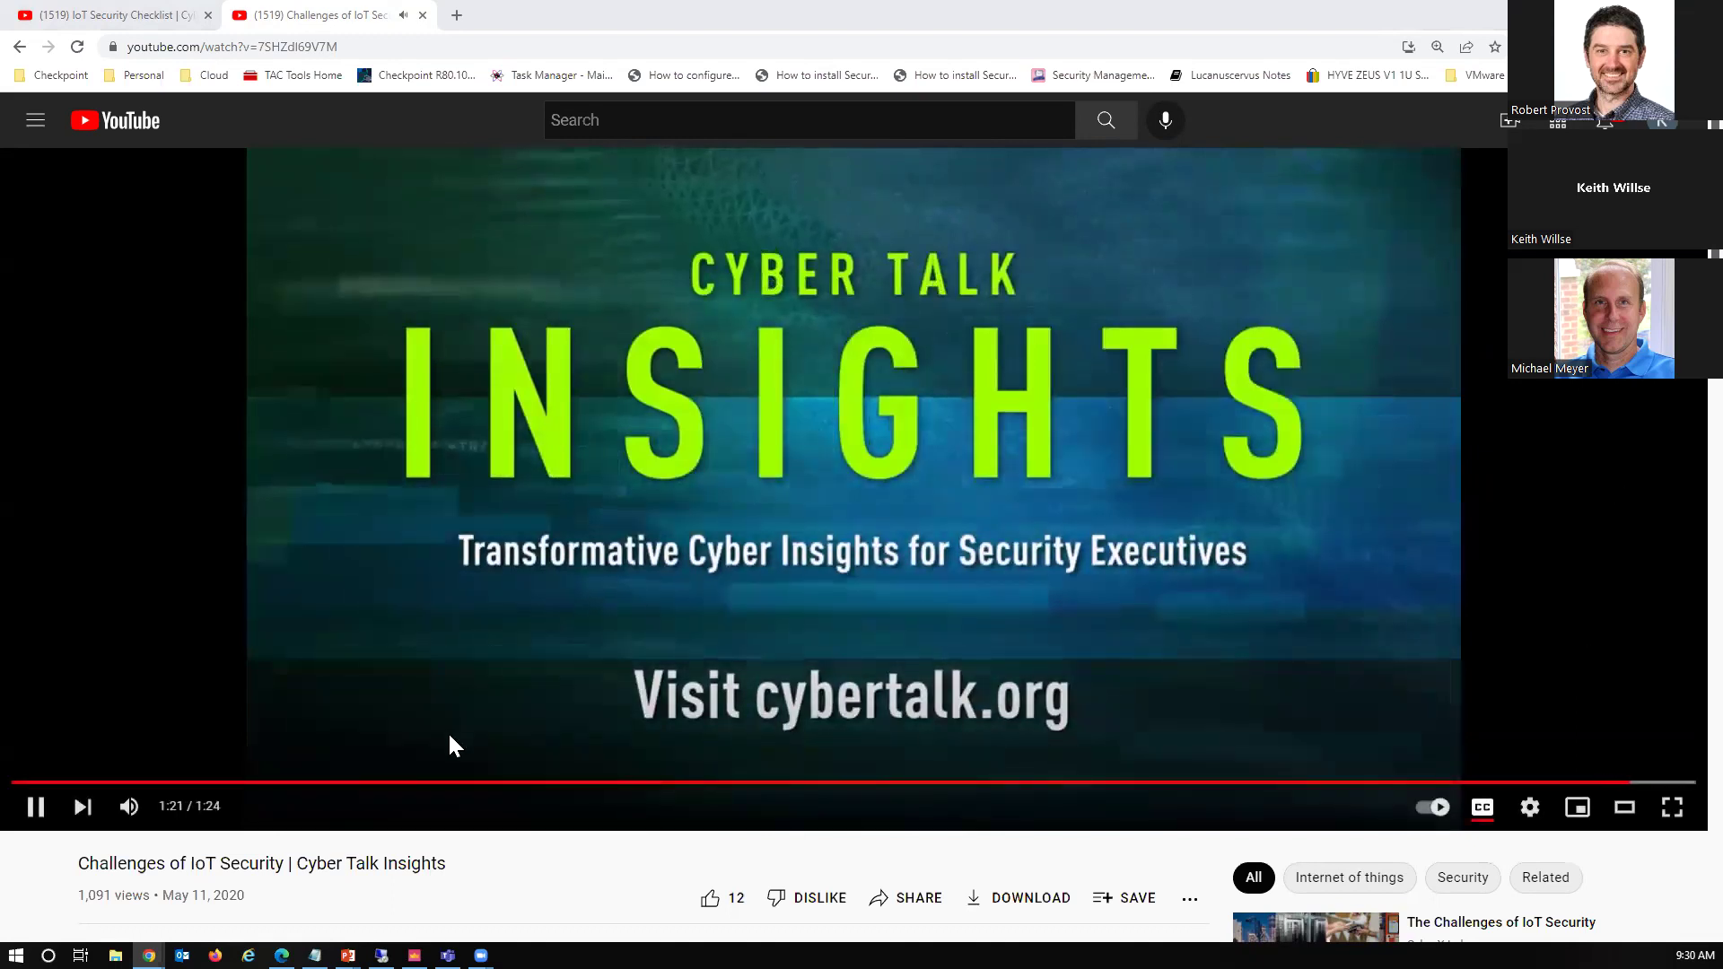
click(35, 805)
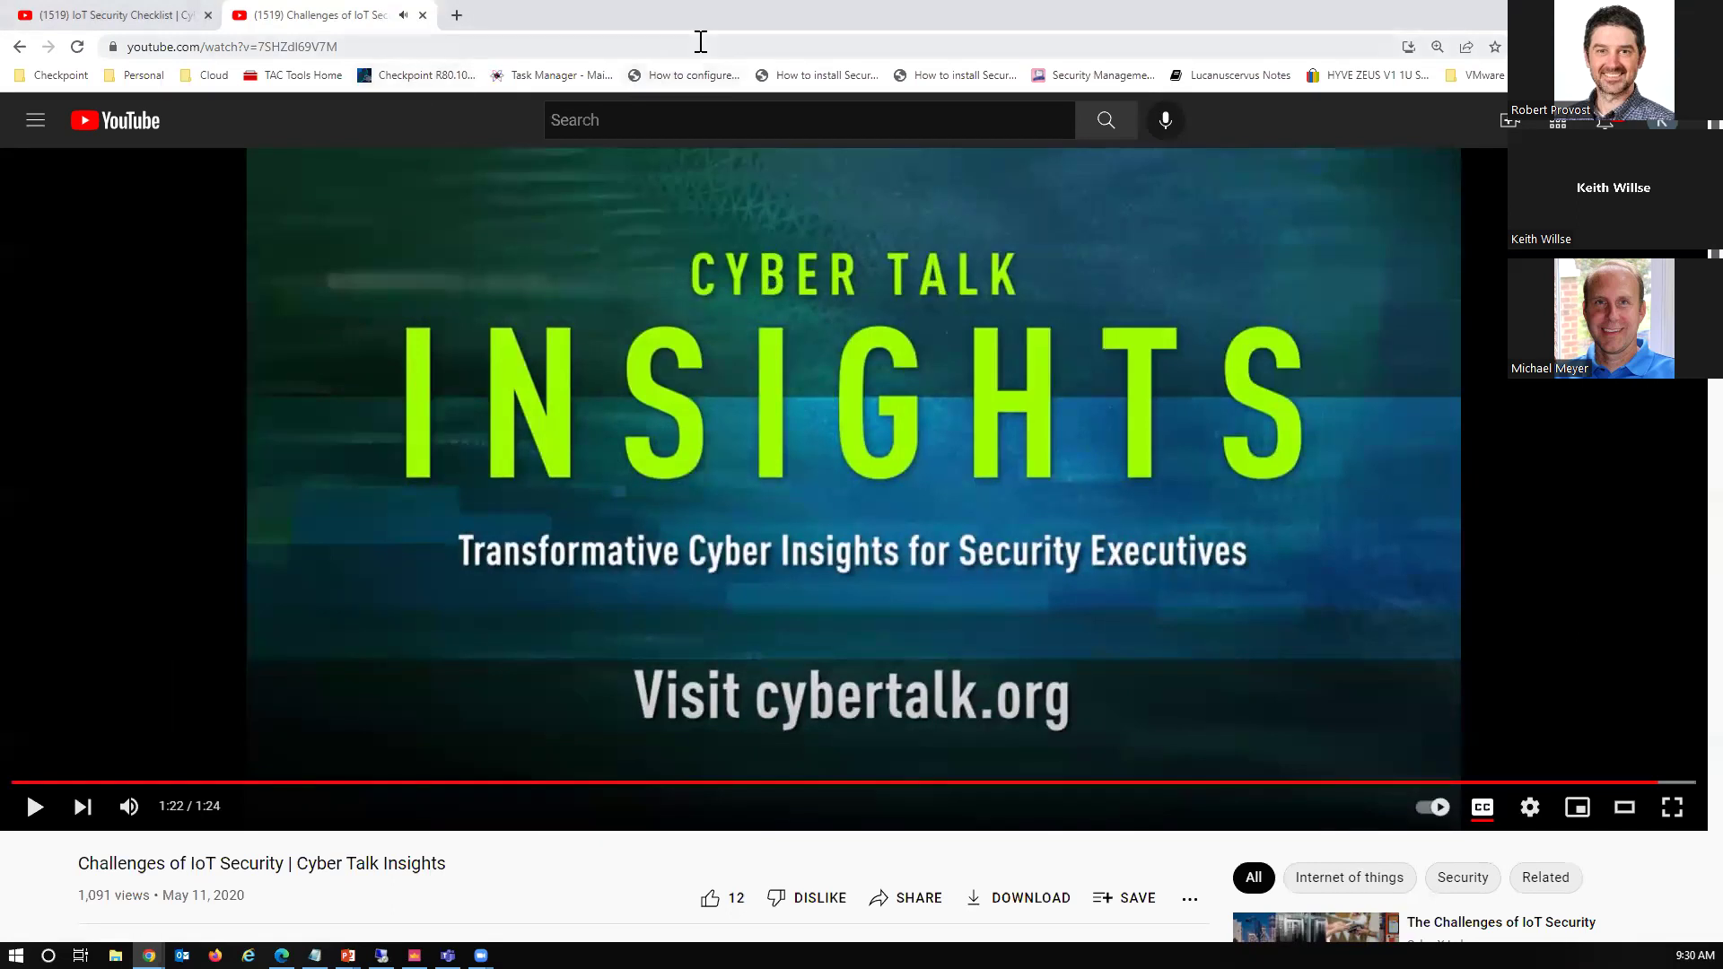
Switch back to Claroty's Assets page showing 645 results
key(alt+Tab)
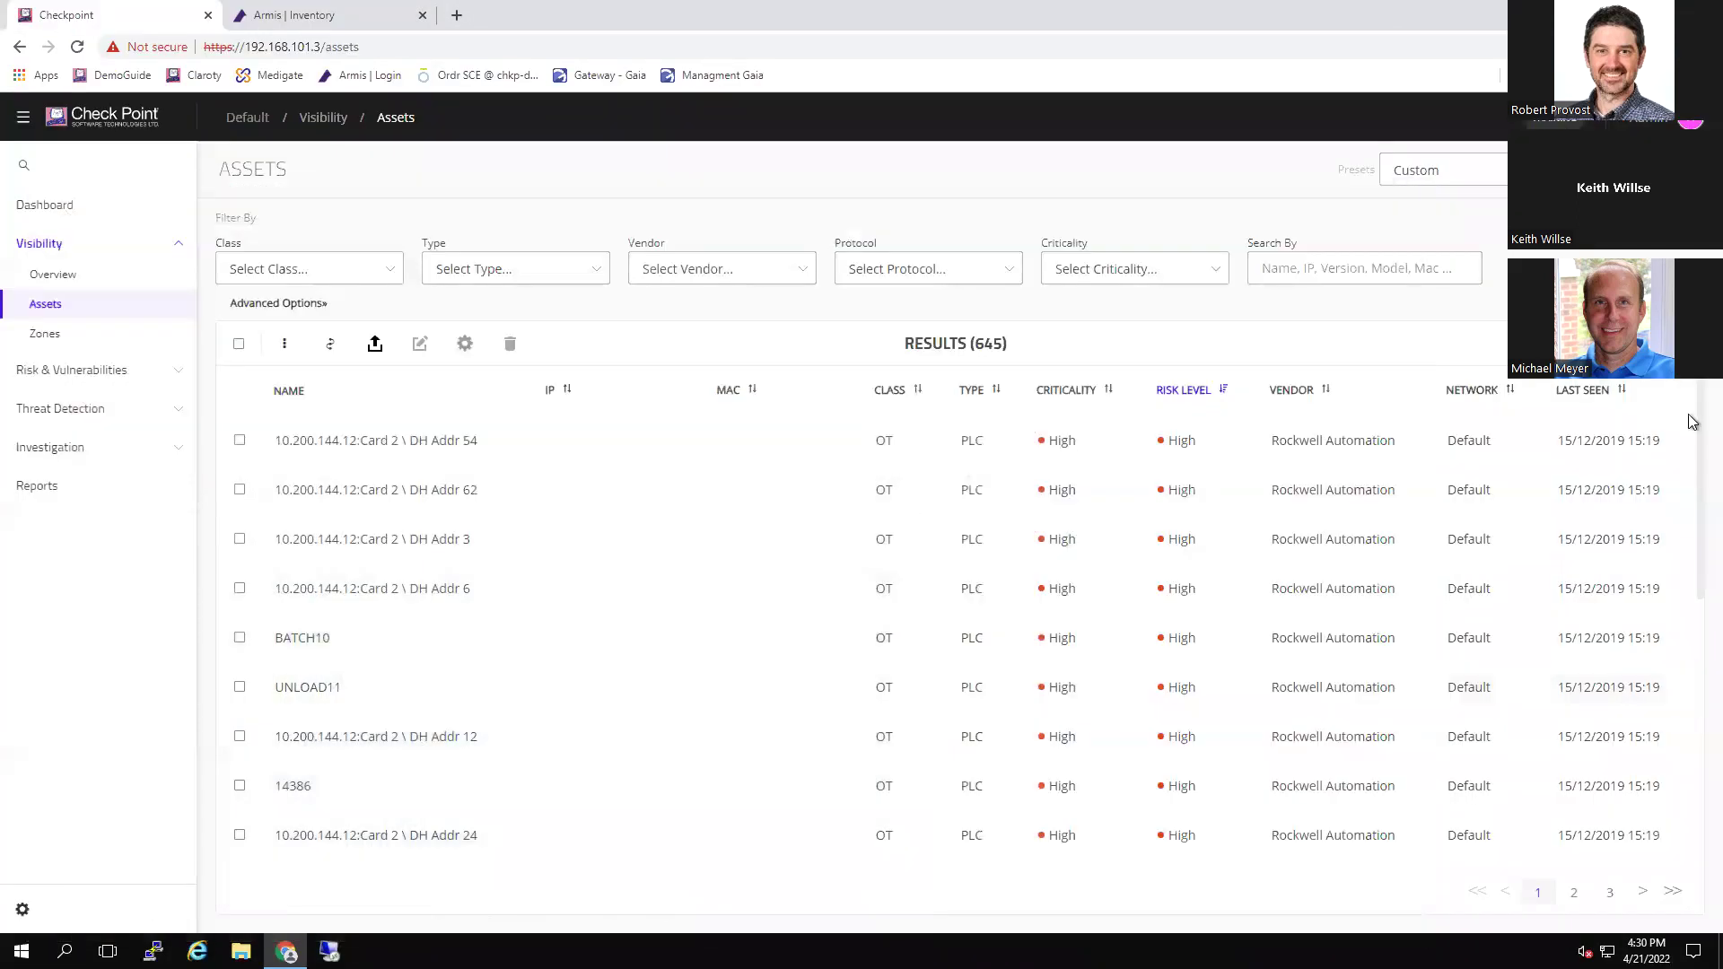